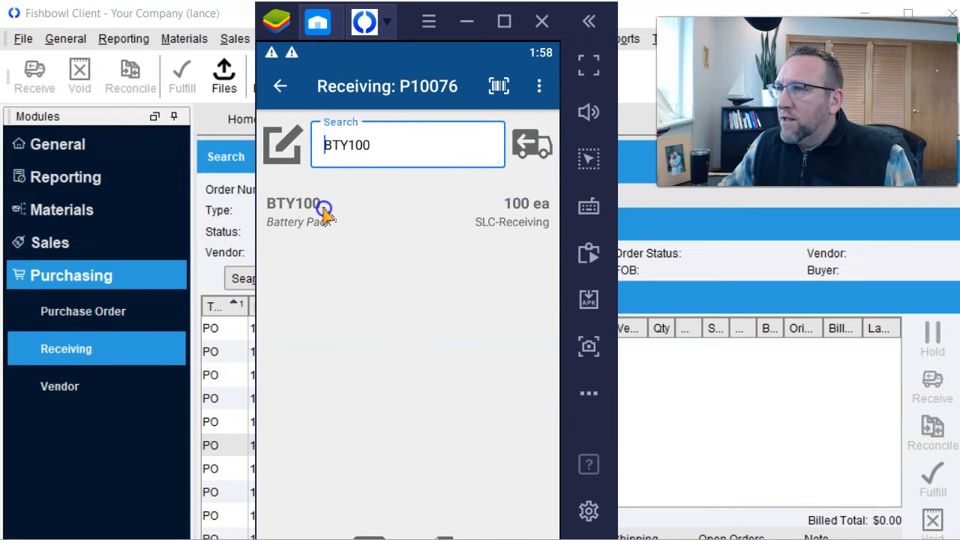
- Receive the entered quantity of BTY100 Battery Pack into SLC-Receiving in Fishbowl Go
left_click(528, 144)
left_click(312, 271)
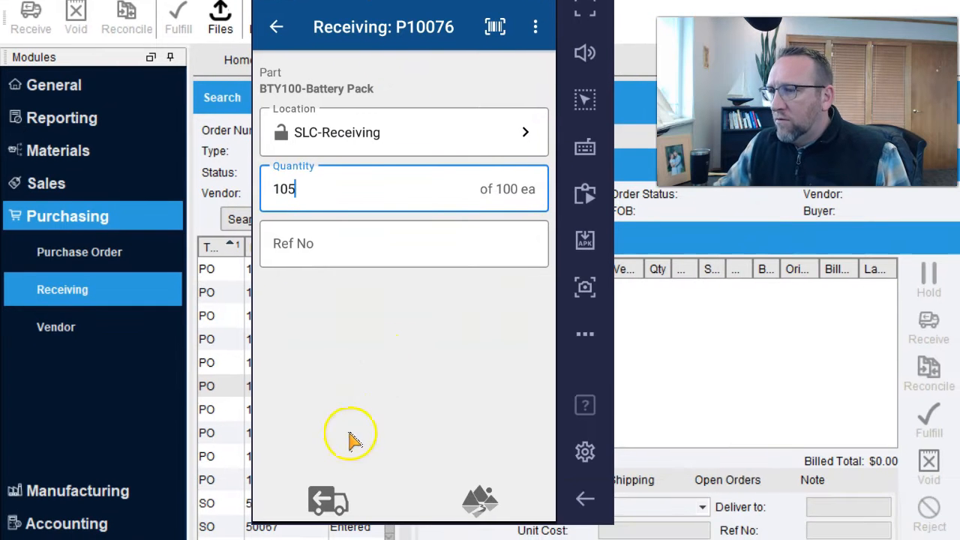
left_click(330, 501)
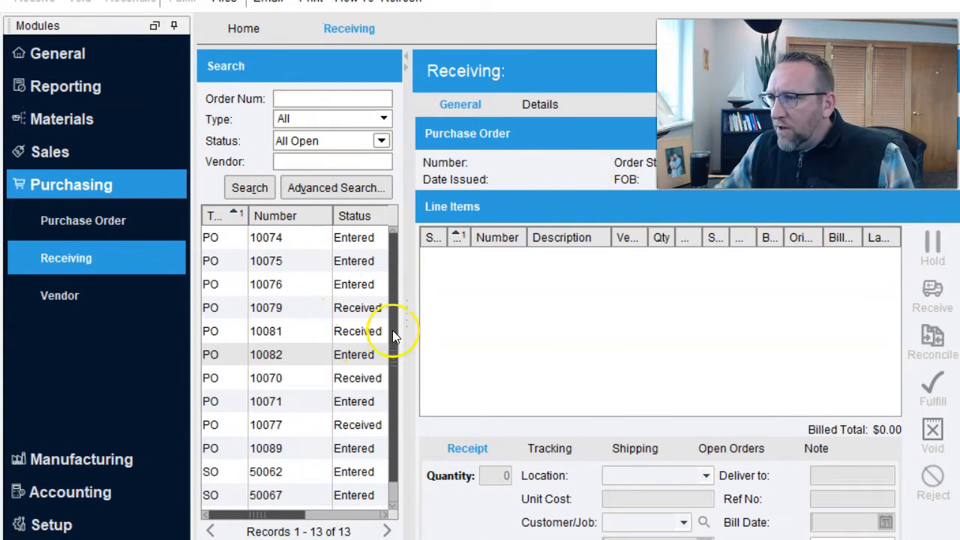
- Open purchase order 10075 from the Receiving list
left_click_drag(396, 308, 392, 403)
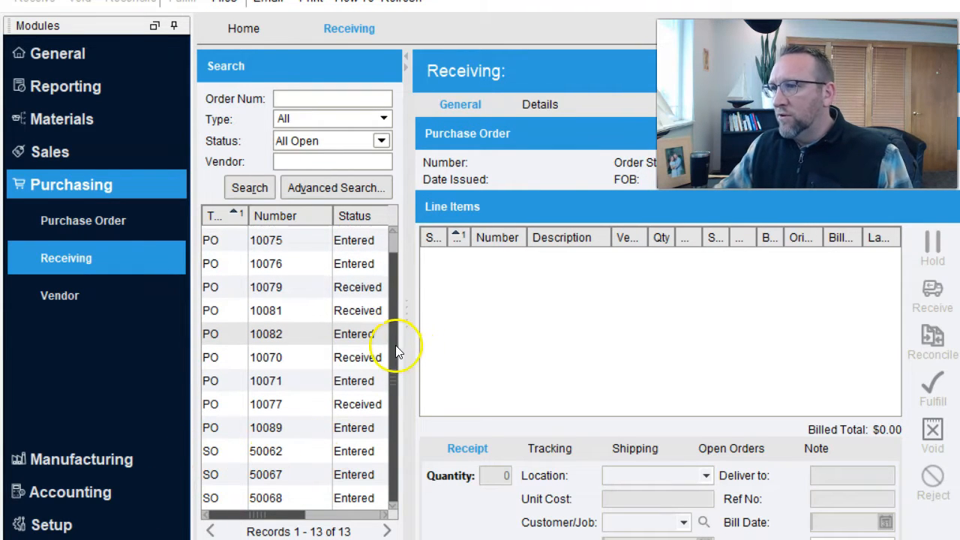
left_click_drag(398, 353, 396, 324)
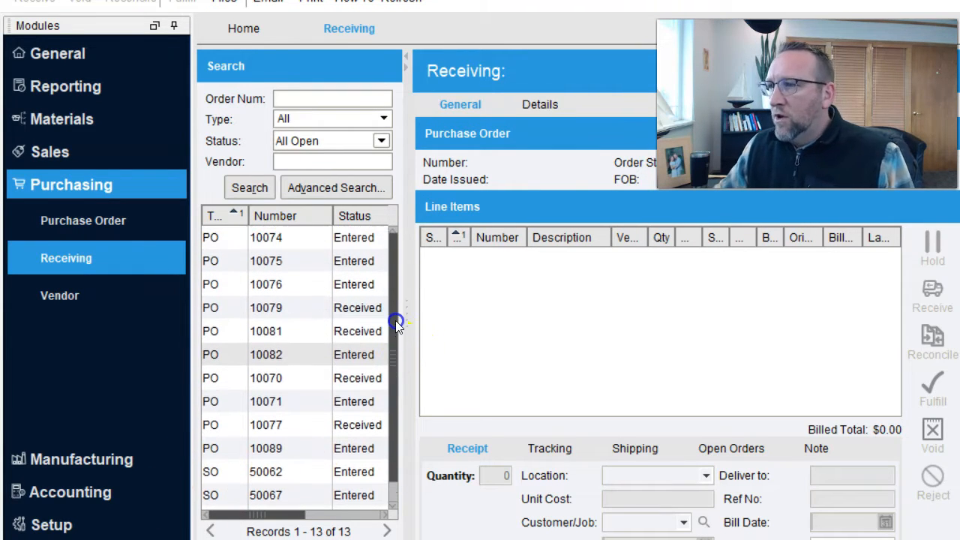
left_click(270, 262)
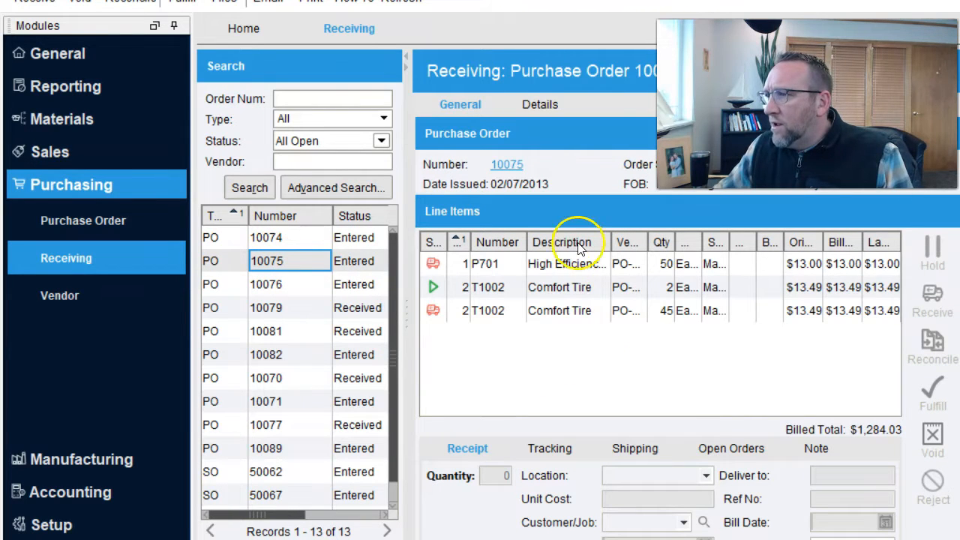
- Collapse the Modules panel to a side strip to widen the workspace
left_click(174, 26)
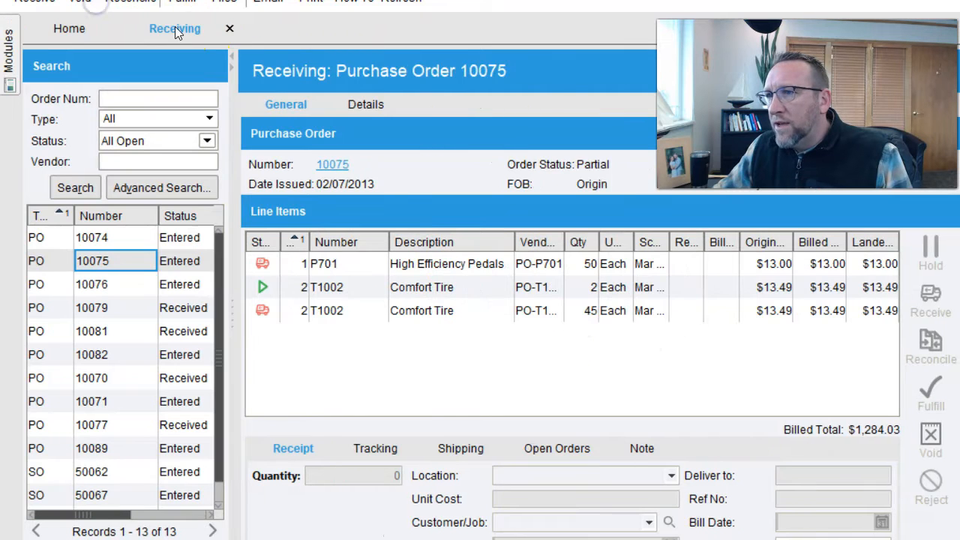
mouse_move(11, 52)
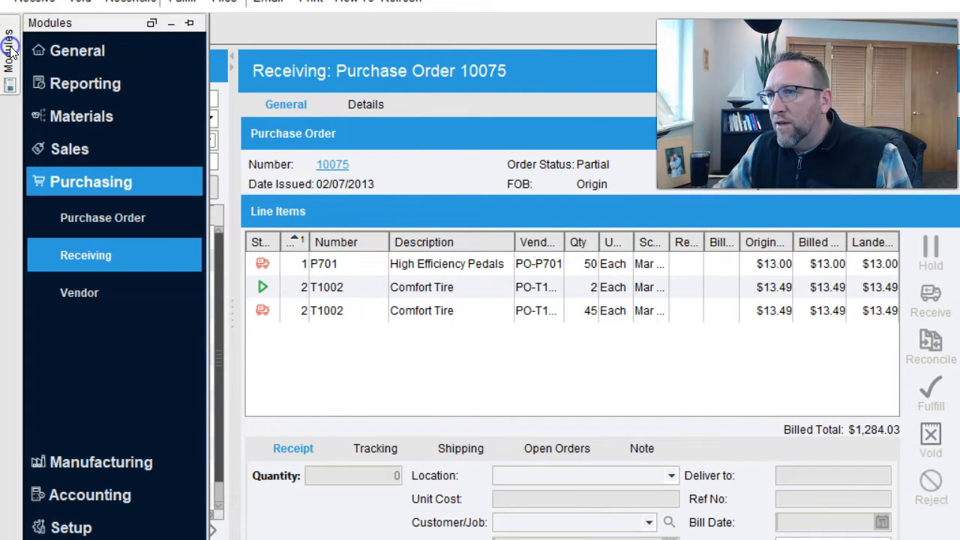
left_click(189, 25)
left_click(173, 27)
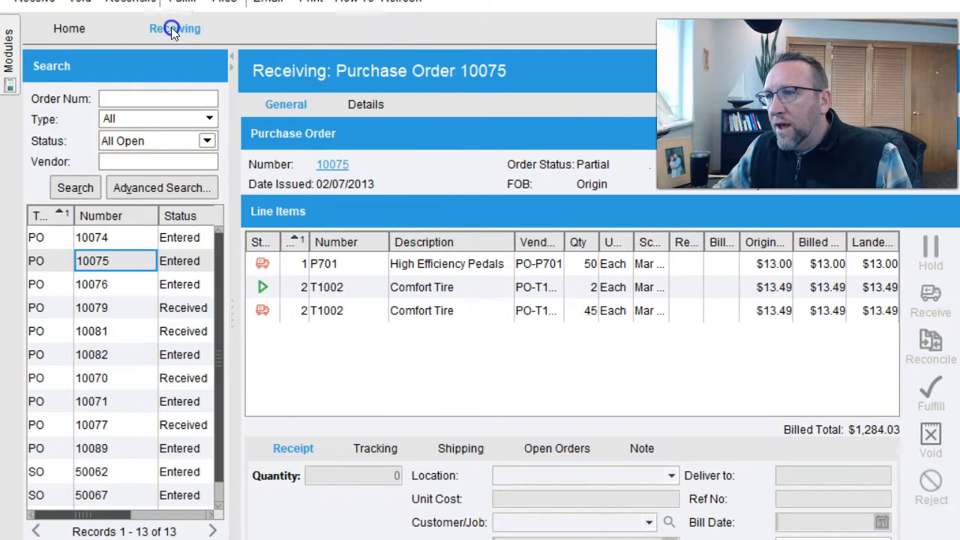
mouse_move(10, 54)
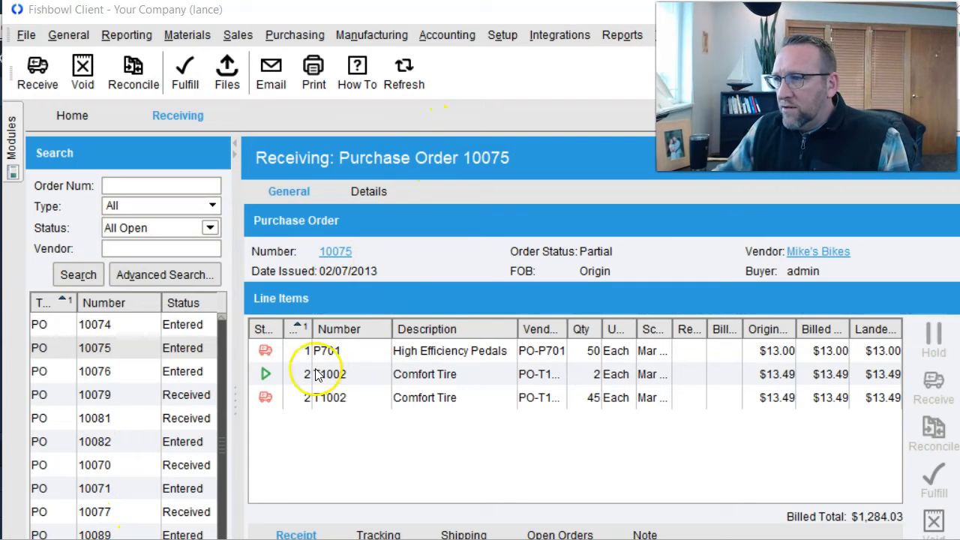
- Review the pedal and tire lines, then show receipt details for the 2-unit T1002 Comfort Tire
left_click(505, 355)
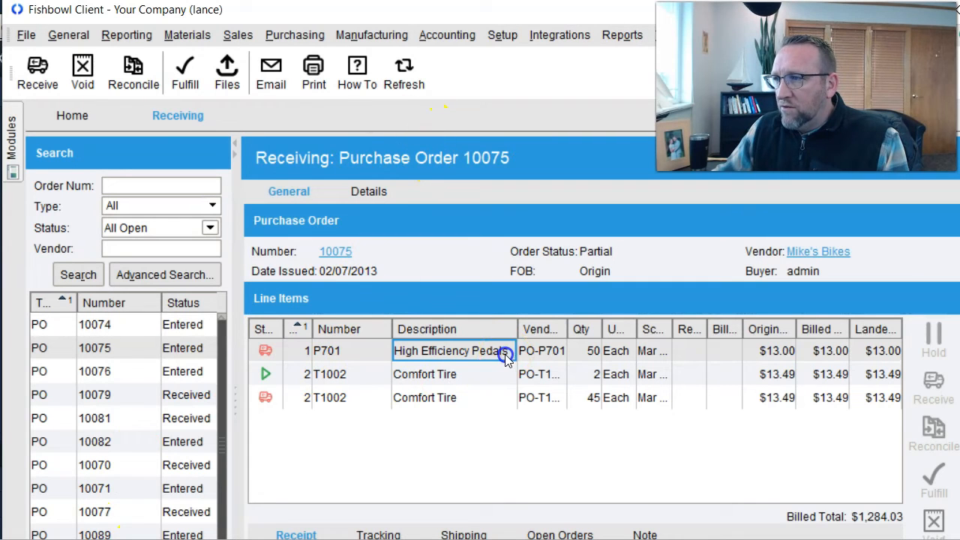
left_click(473, 378)
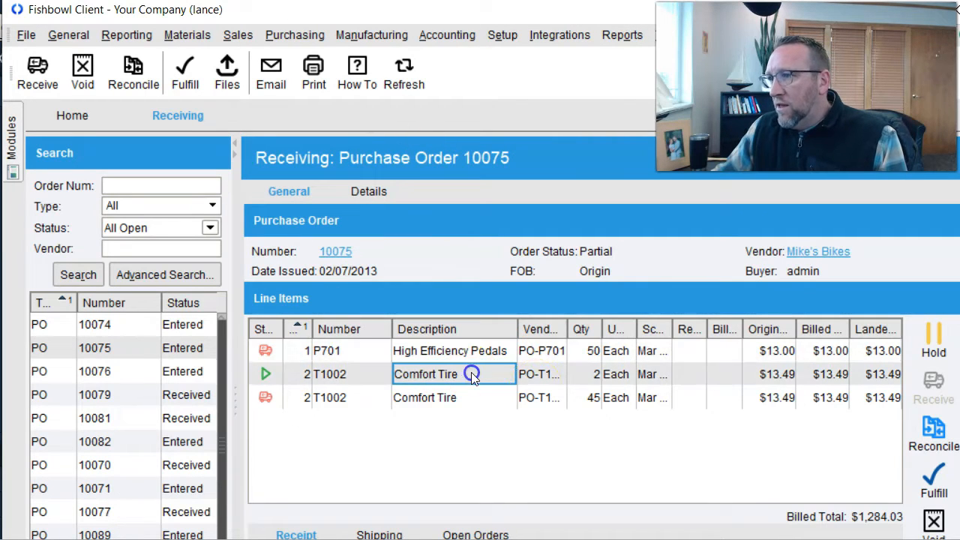
left_click(581, 399)
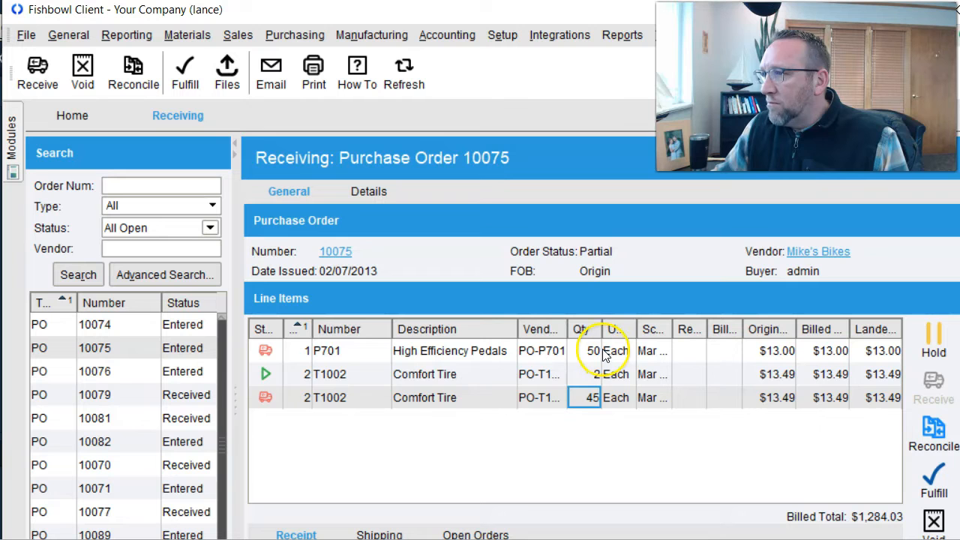
left_click(614, 374)
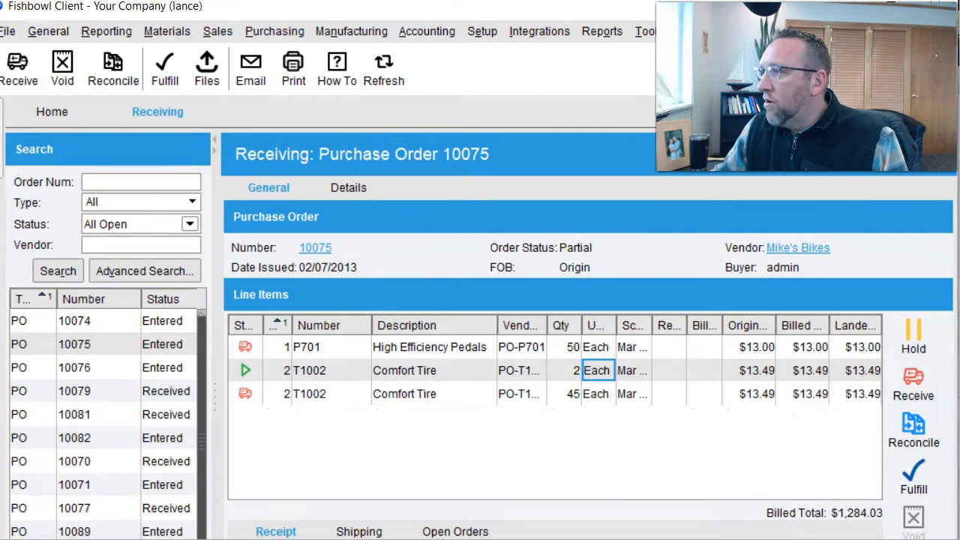
left_click(956, 113)
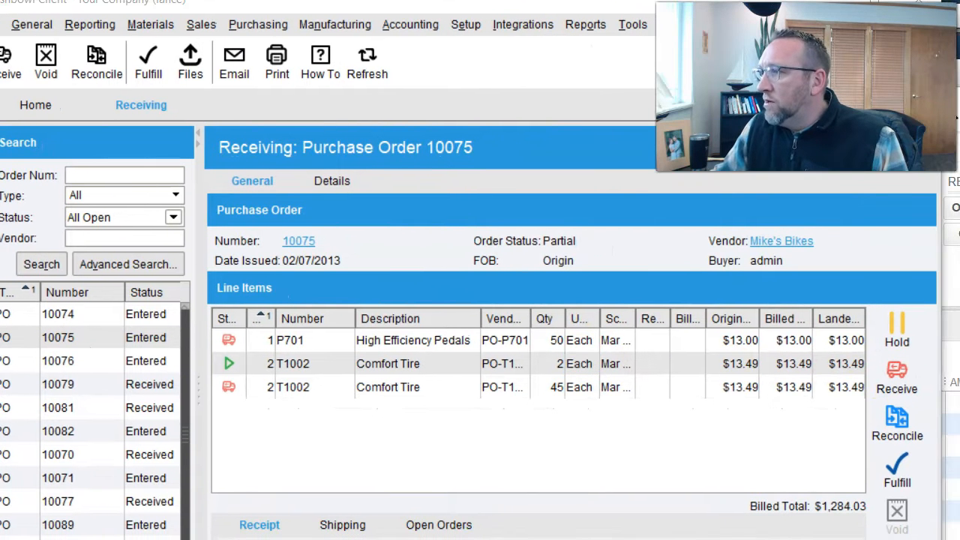
left_click(451, 366)
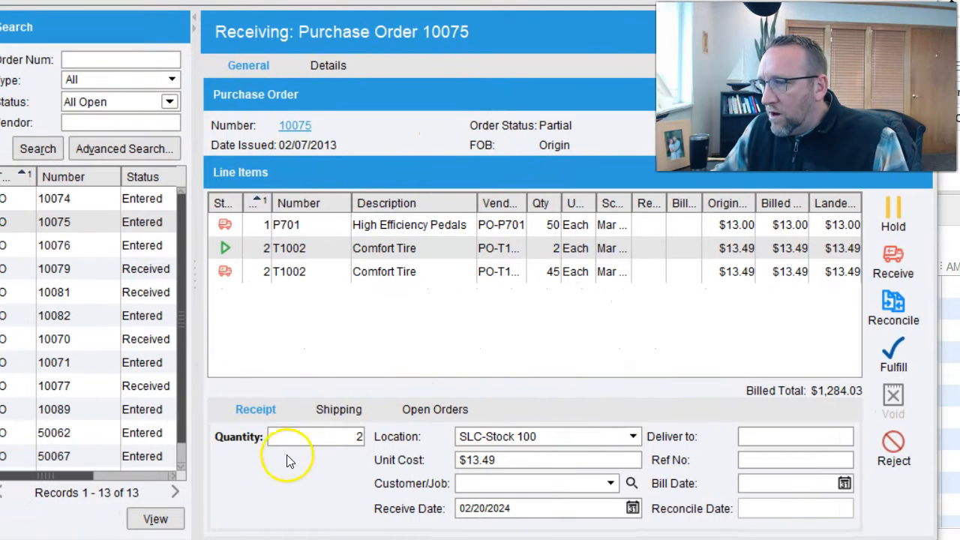
- Set the 2-unit Comfort Tire receipt location to SLC-Receiving and open purchase order 10075
left_click(349, 438)
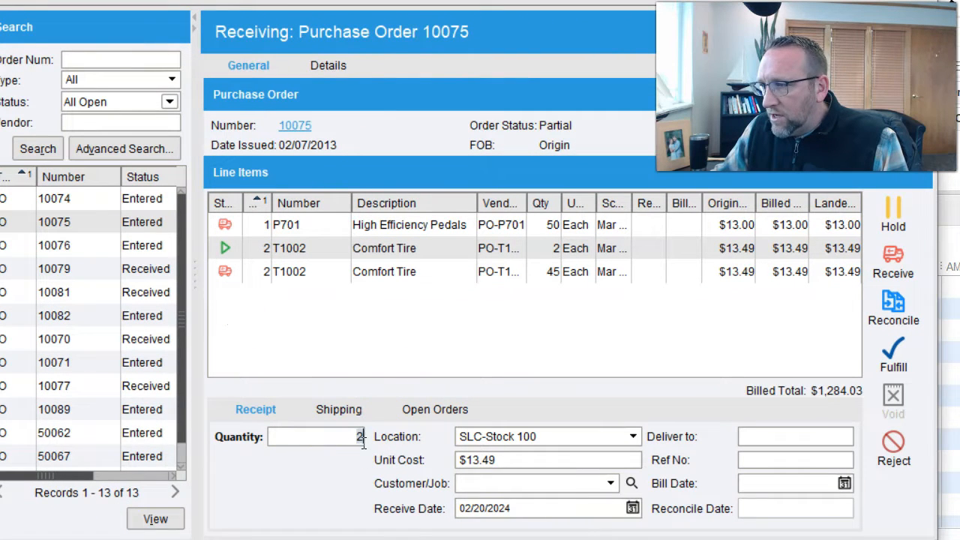
left_click(634, 438)
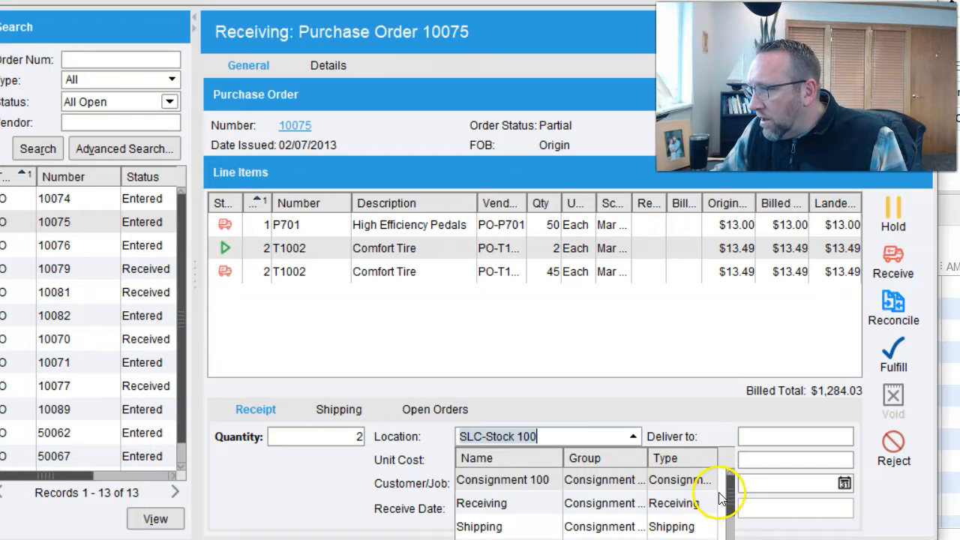
left_click_drag(732, 493, 730, 537)
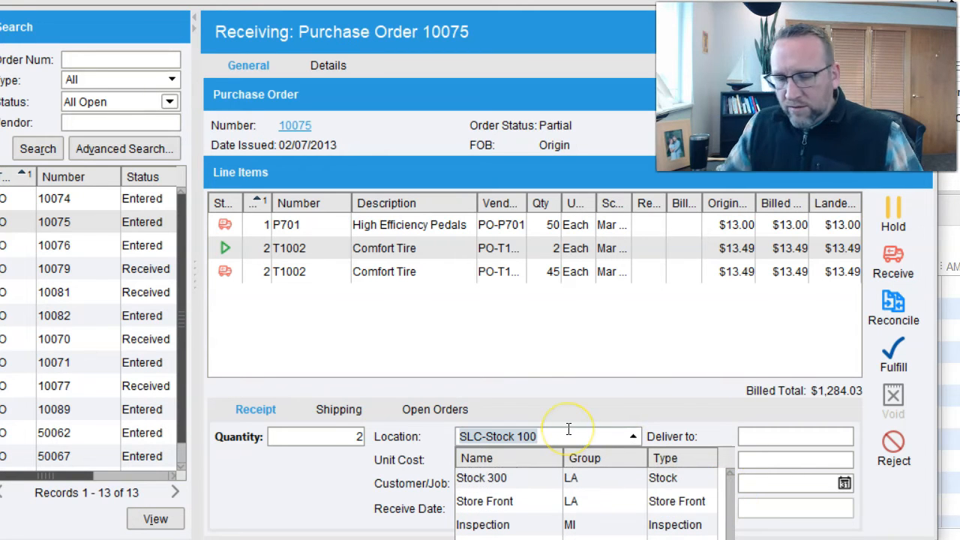
type("re")
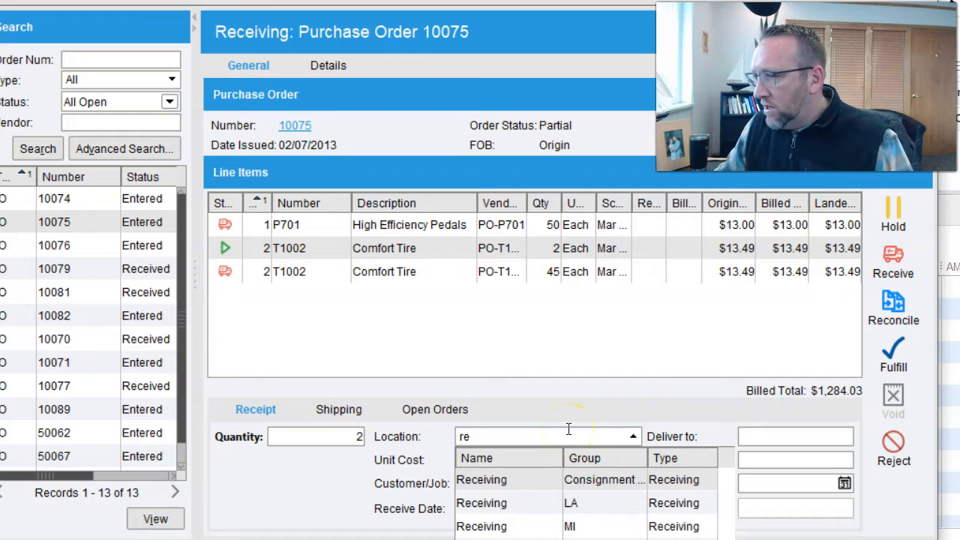
left_click(504, 539)
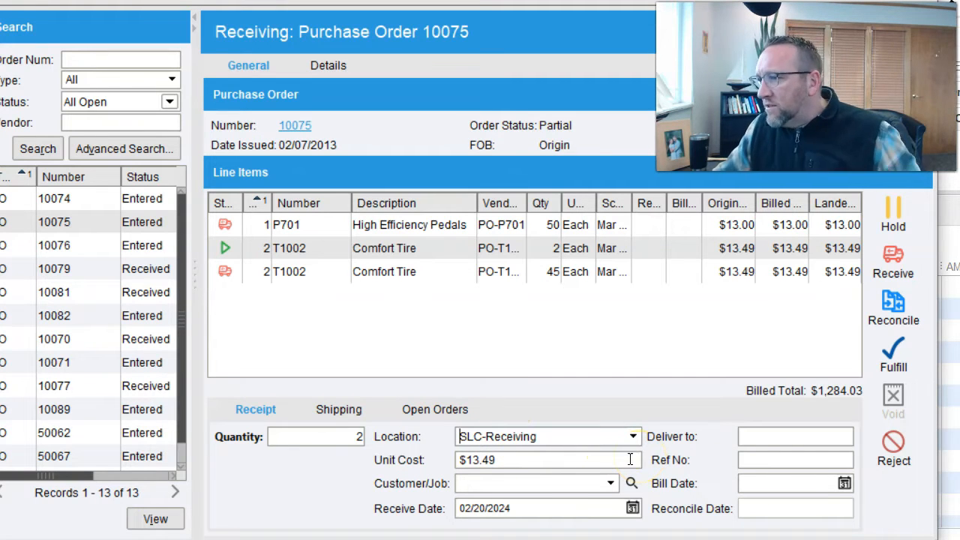
left_click(477, 437)
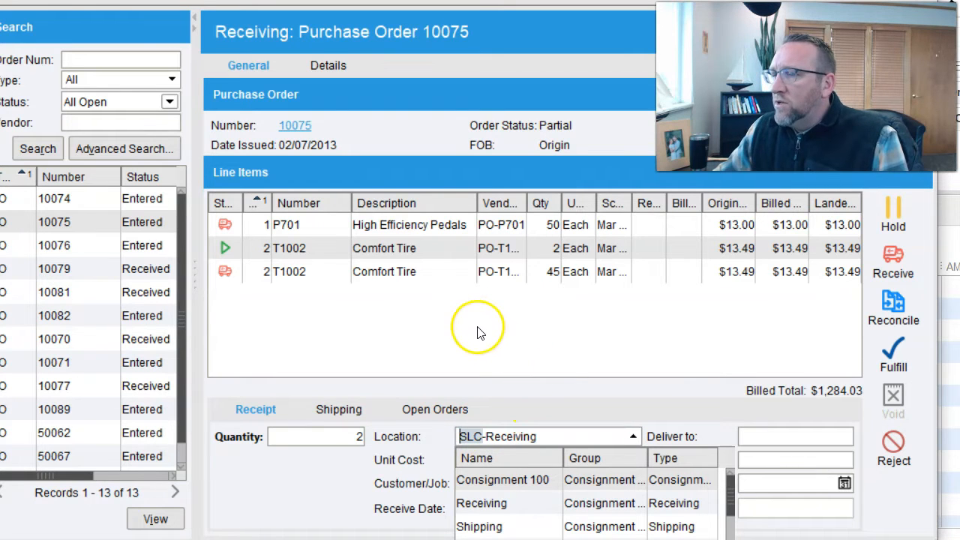
left_click(295, 127)
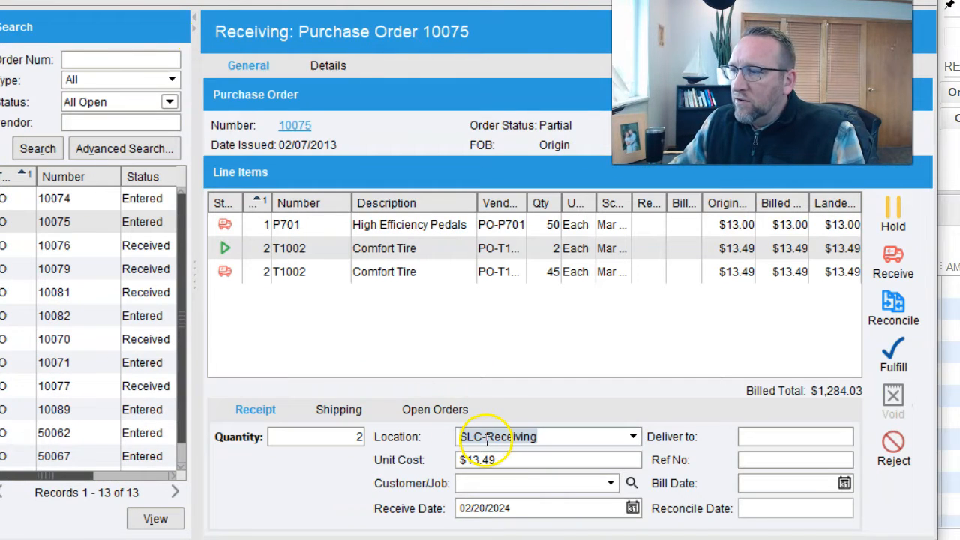
- Review the Comfort Tire receipt's location choices, leaving it on SLC-Receiving
left_click_drag(487, 440, 454, 433)
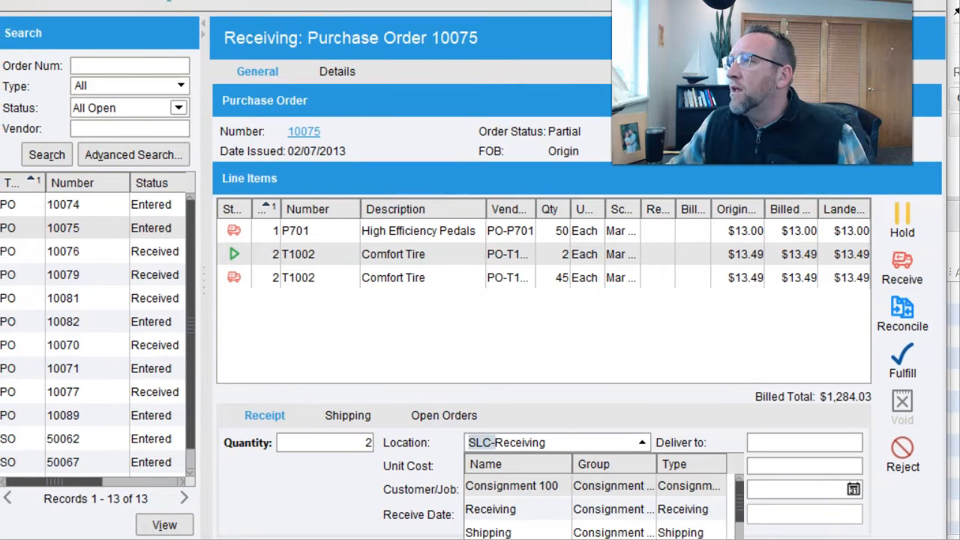
key("Escape")
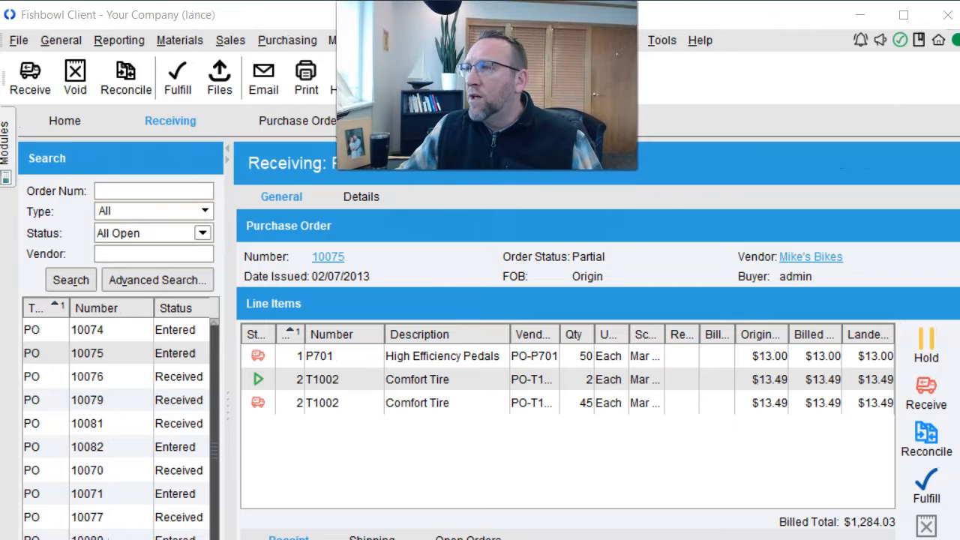
left_click(662, 39)
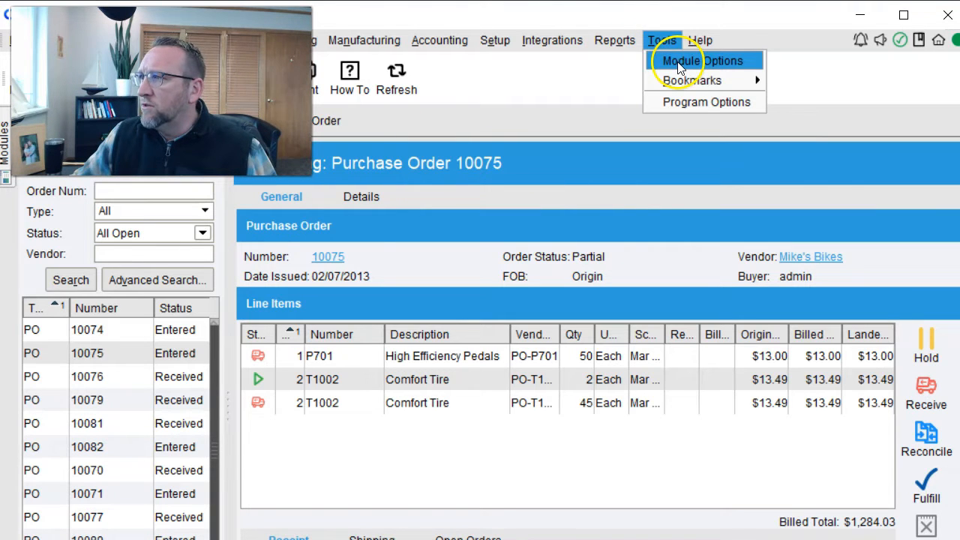
left_click(681, 62)
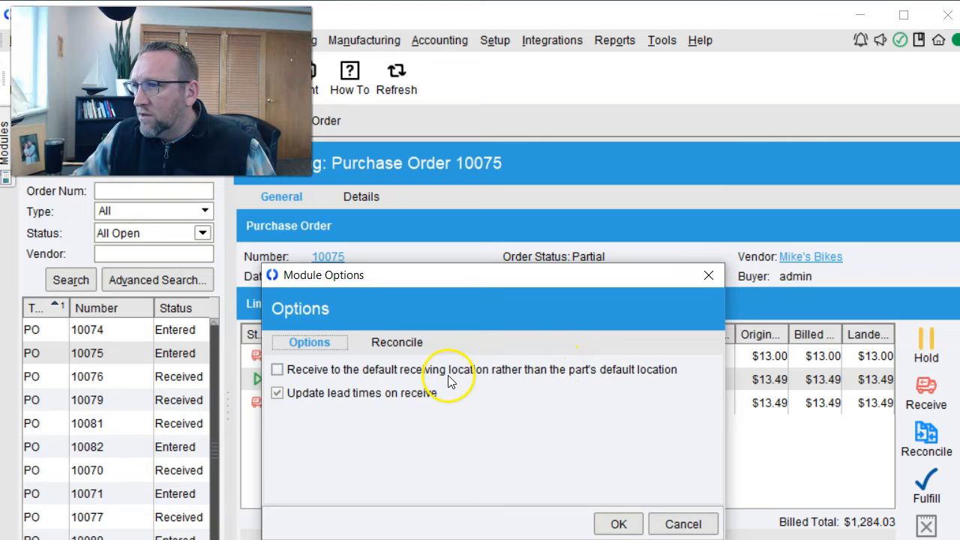
left_click(682, 524)
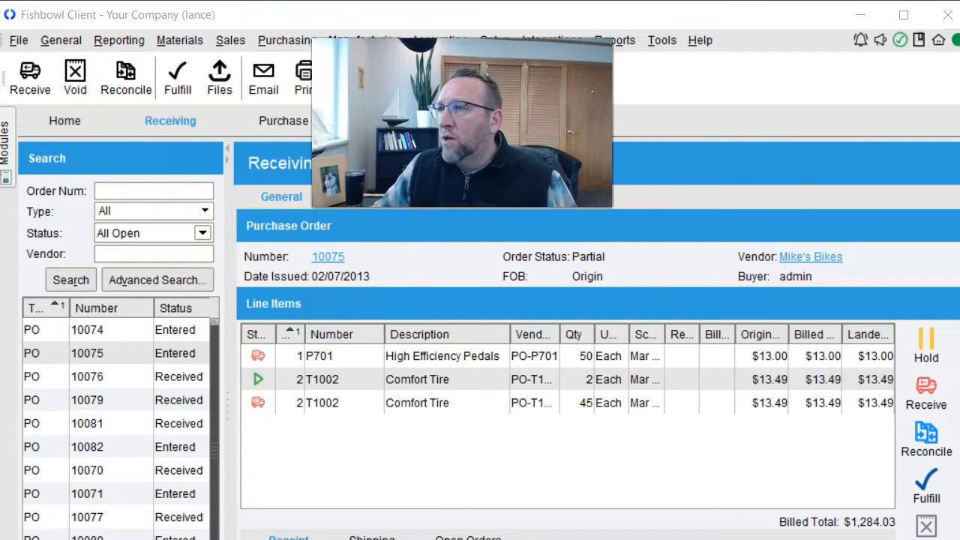
- Open the BB2002 Comfort Bike part's Default Locations in the Part module
left_click(179, 40)
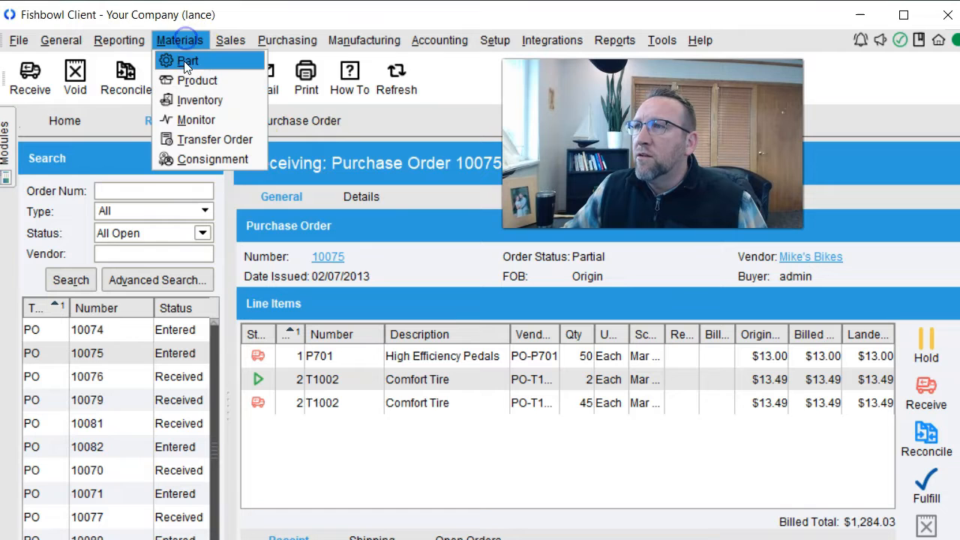
left_click(184, 61)
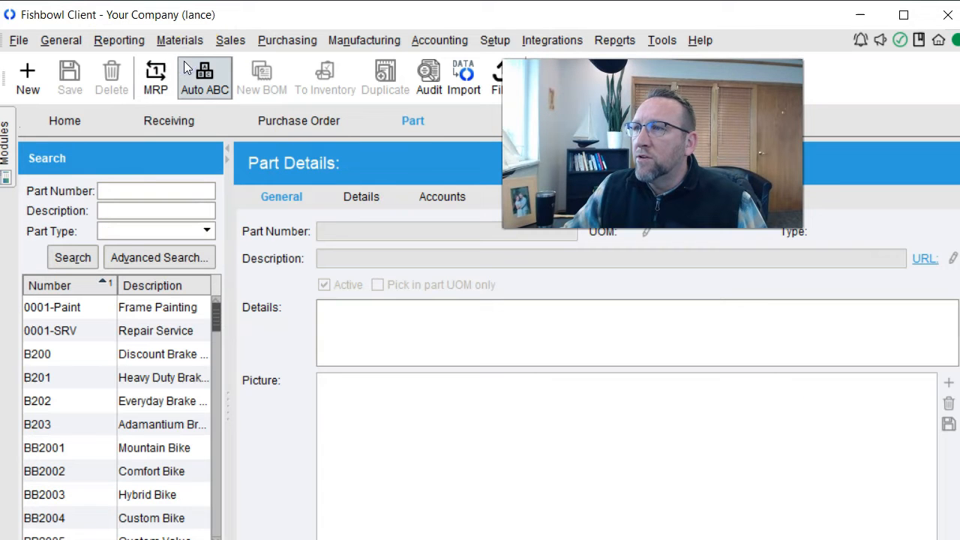
left_click(127, 480)
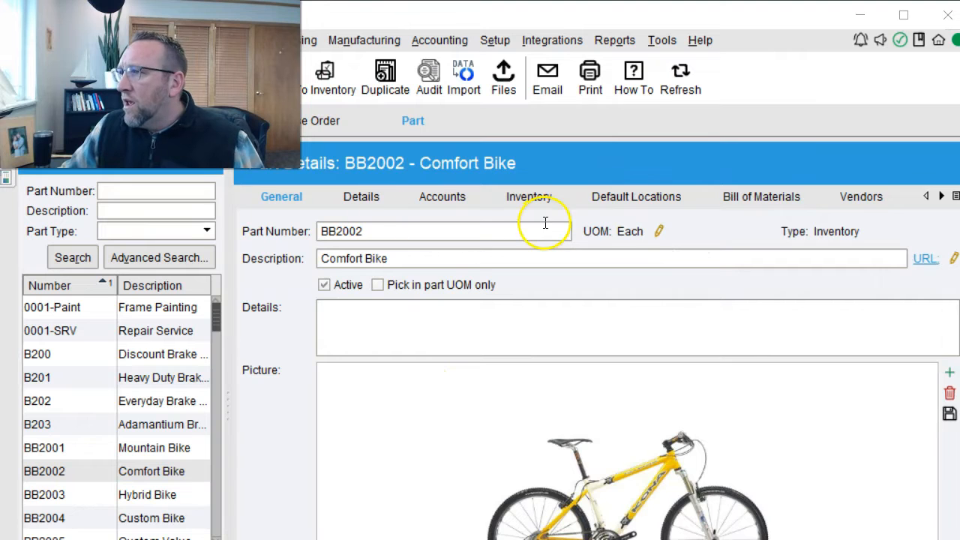
left_click(624, 196)
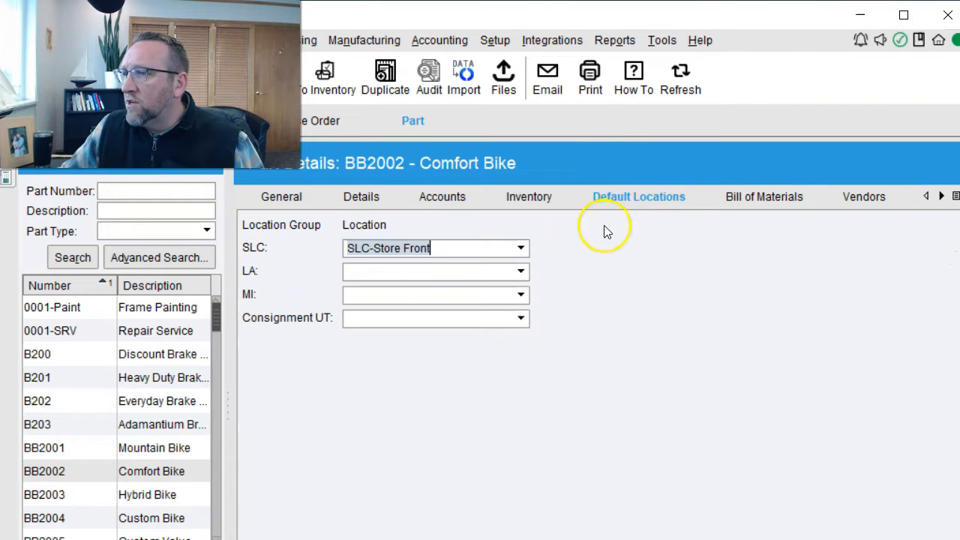
- Set the LA default location to Stock 200 and MI to Receiving
left_click(359, 270)
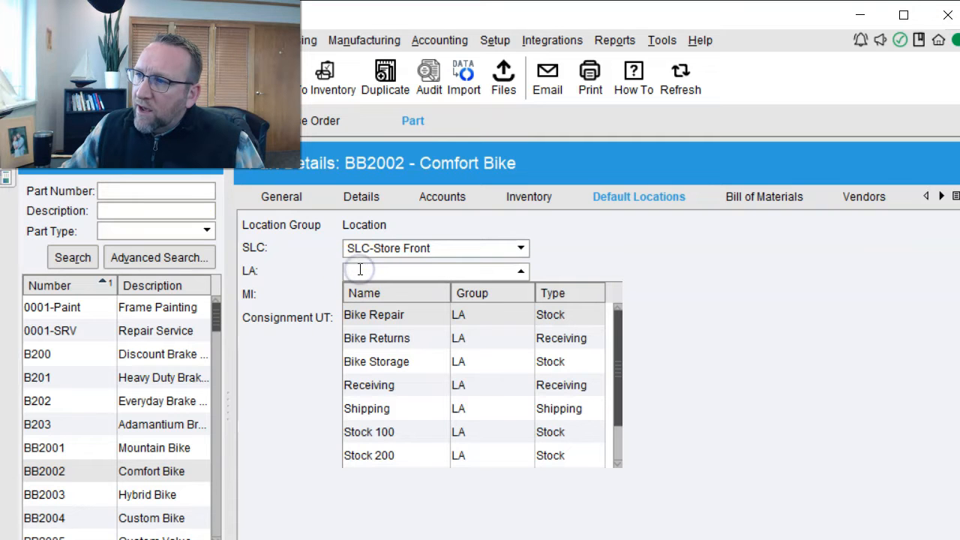
scroll(412, 346, "down", 1)
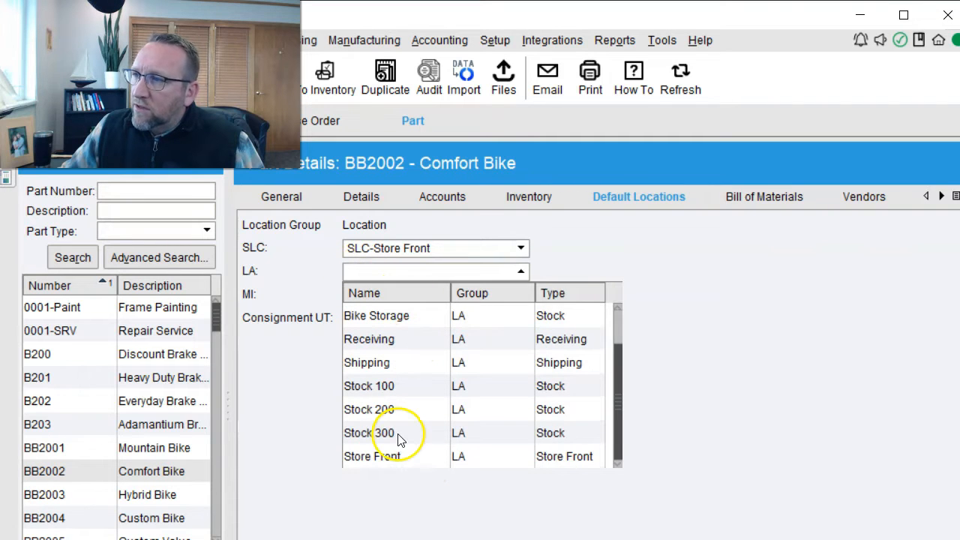
left_click(399, 413)
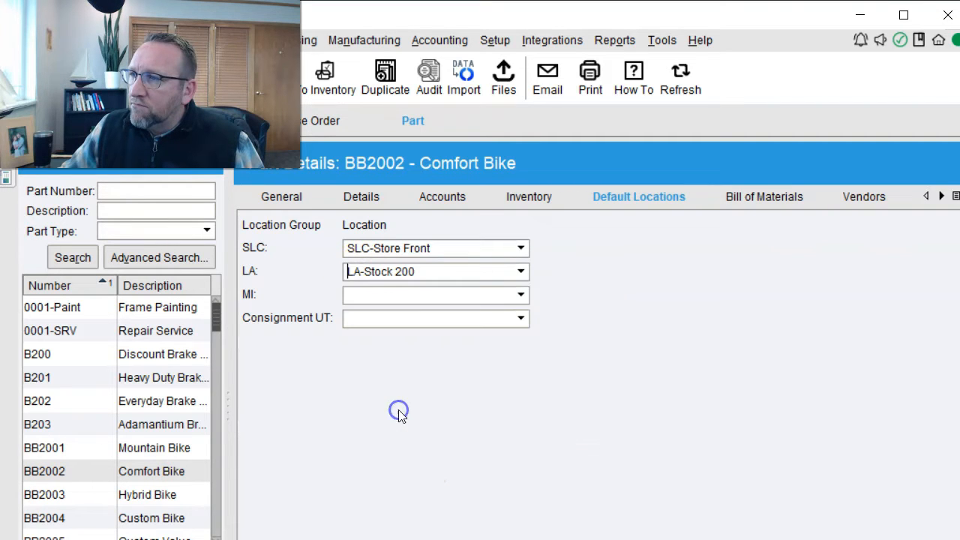
left_click(522, 296)
scroll(490, 366, "down", 1)
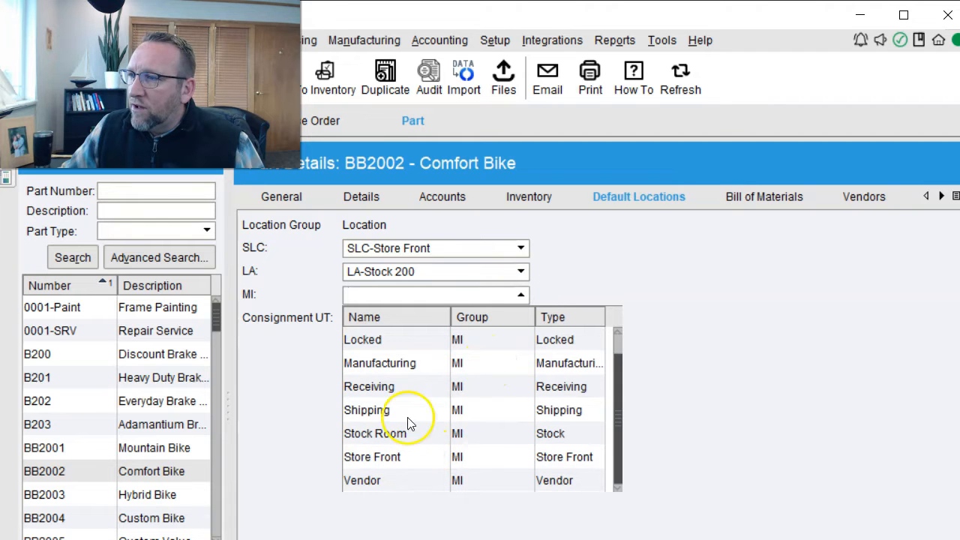
left_click(402, 394)
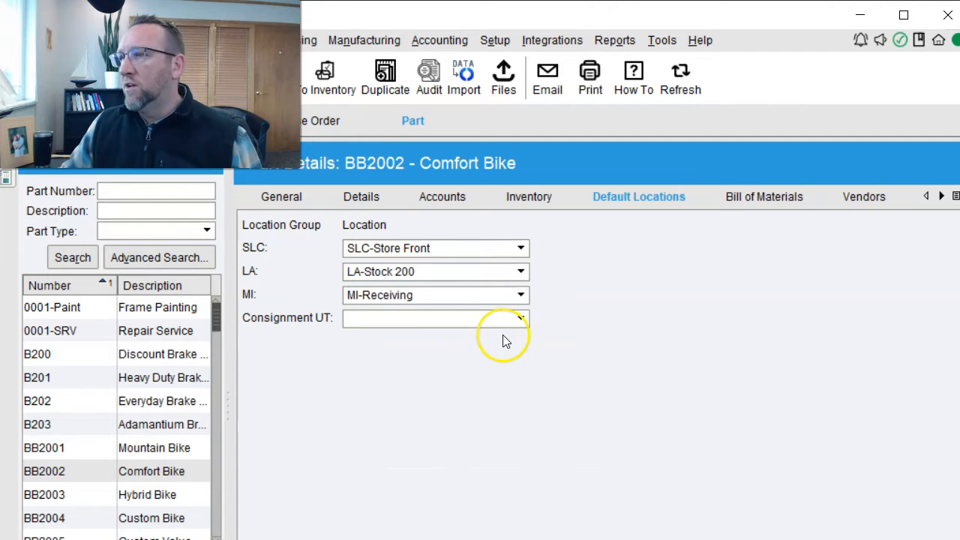
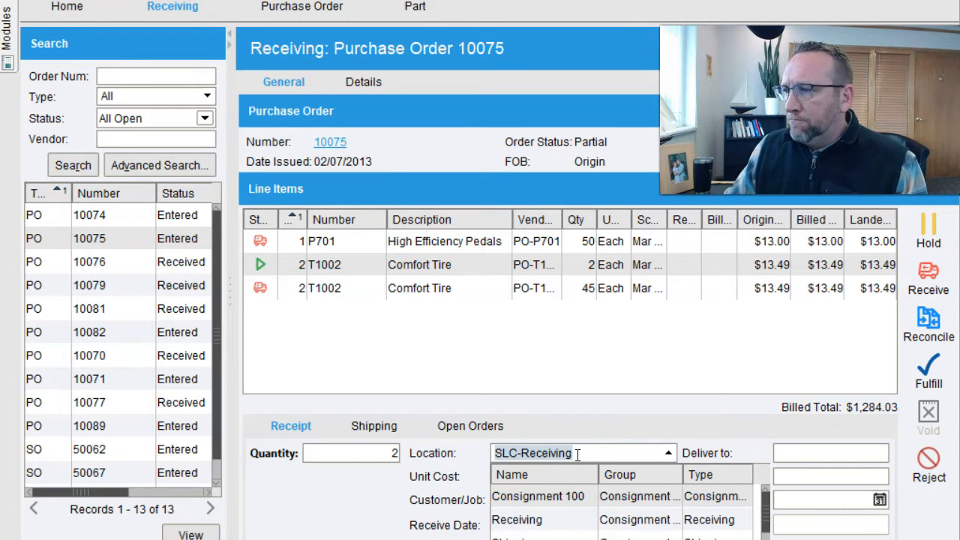
- Leave SLC-Receiving as the receiving location and view Receiving's Module Options for PO 10075
left_click(589, 453)
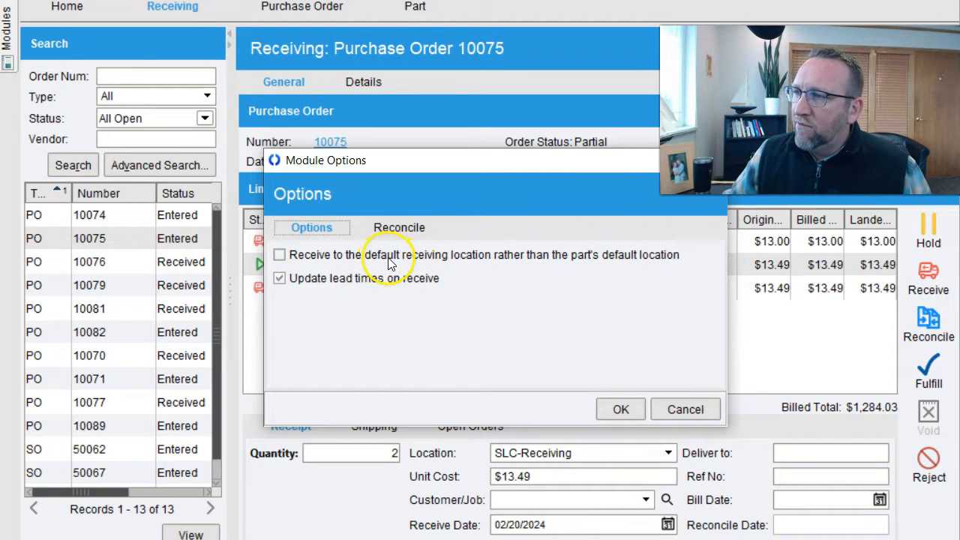
- Cancel Module Options unchanged and switch to the Location module under Setup
left_click(687, 409)
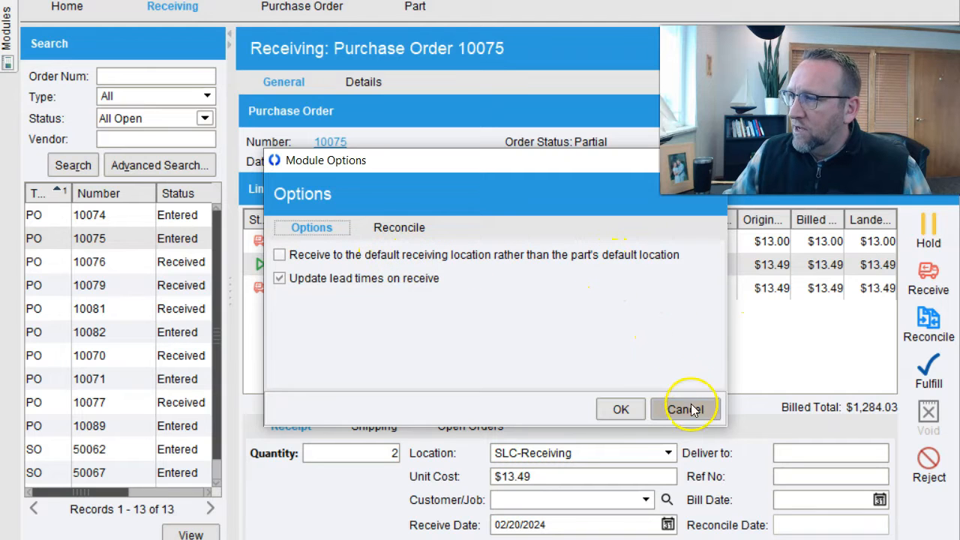
left_click(494, 0)
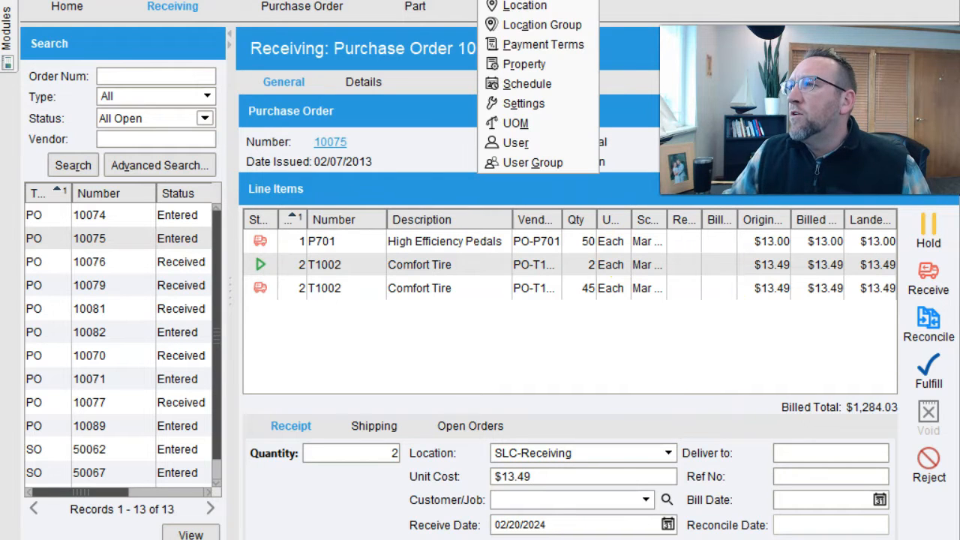
left_click(511, 0)
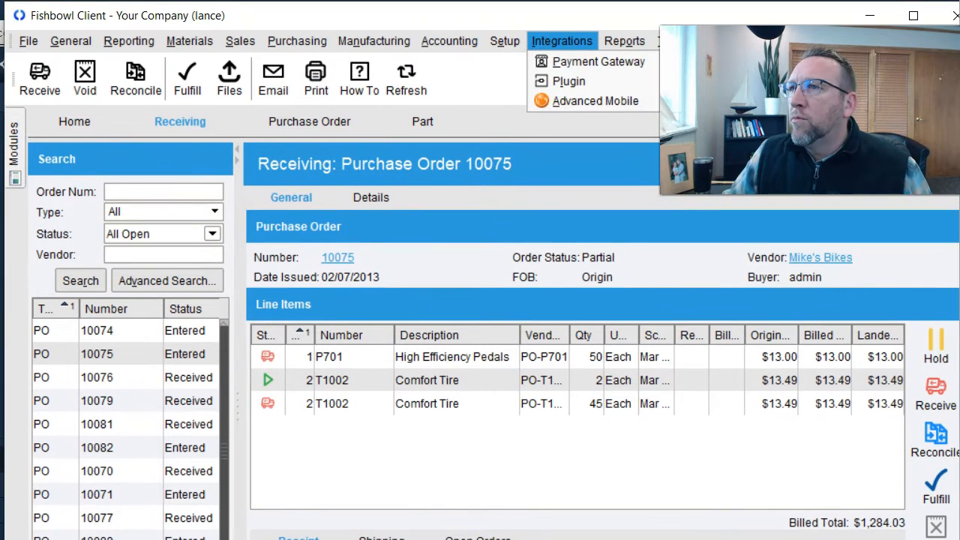
left_click(475, 65)
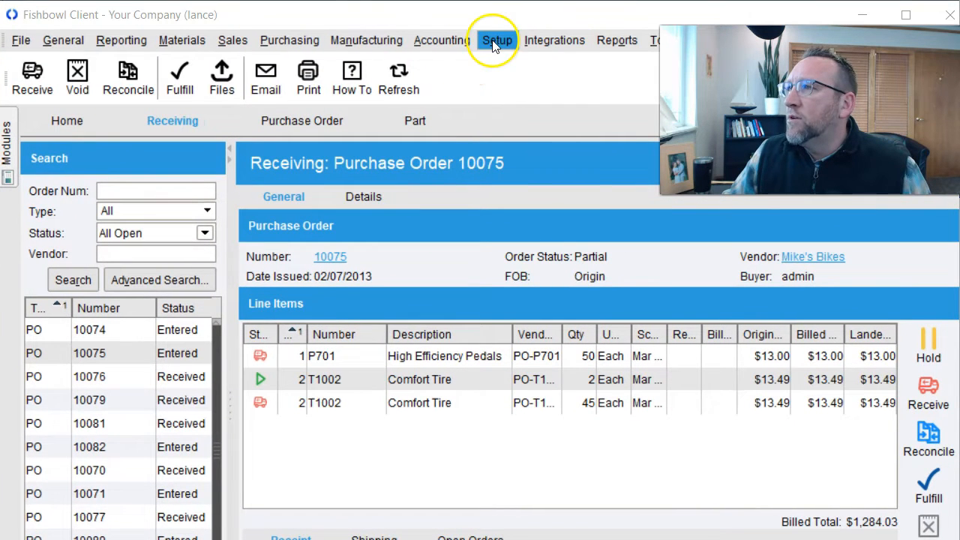
left_click(495, 41)
left_click(511, 120)
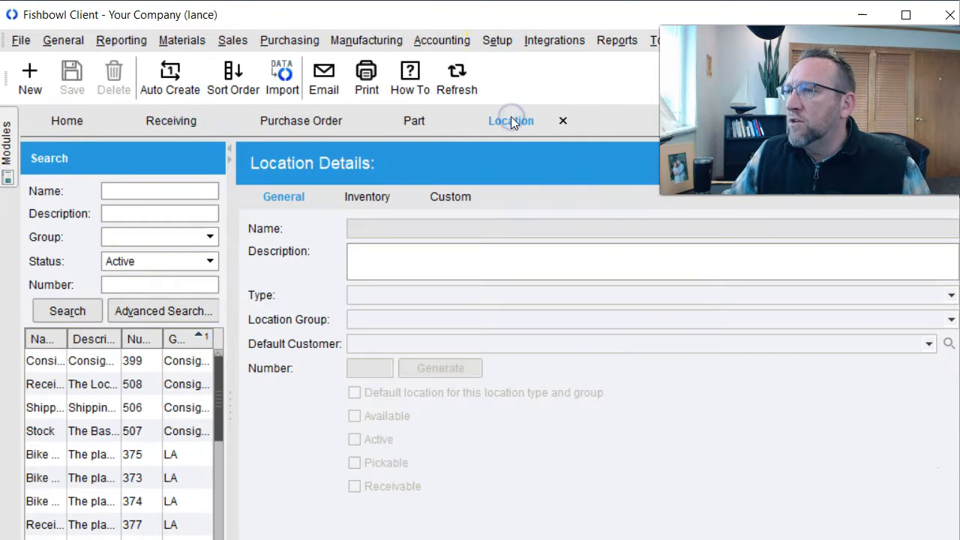
- Widen the Search panel and scroll through the 32 locations in the UT, LA, MI and SLC groups
left_click_drag(233, 404, 330, 412)
left_click_drag(339, 279, 384, 308)
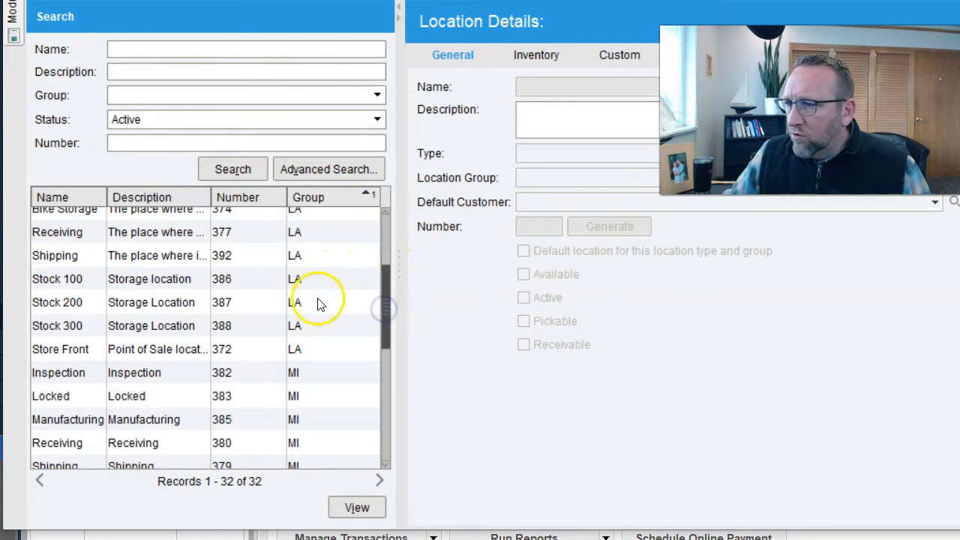
left_click_drag(380, 285, 392, 400)
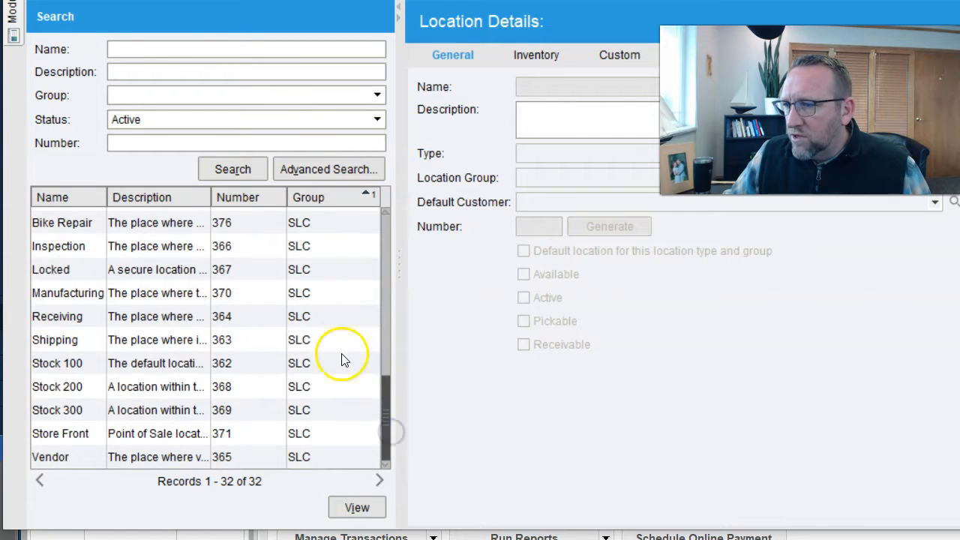
left_click_drag(385, 416, 385, 392)
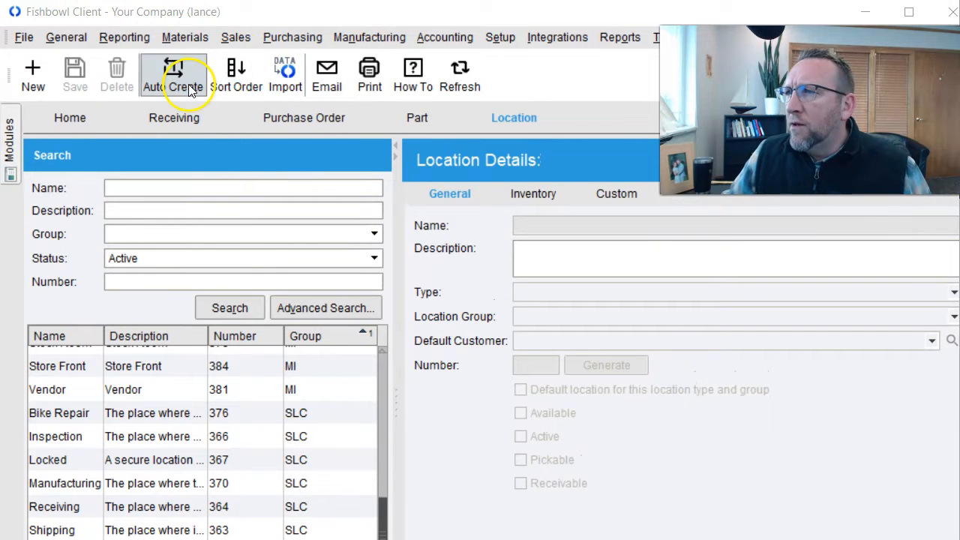
- Auto-create SLC locations for 3 aisles, 3 sections and 3 shelves with a Level 4 count of 0
left_click(169, 78)
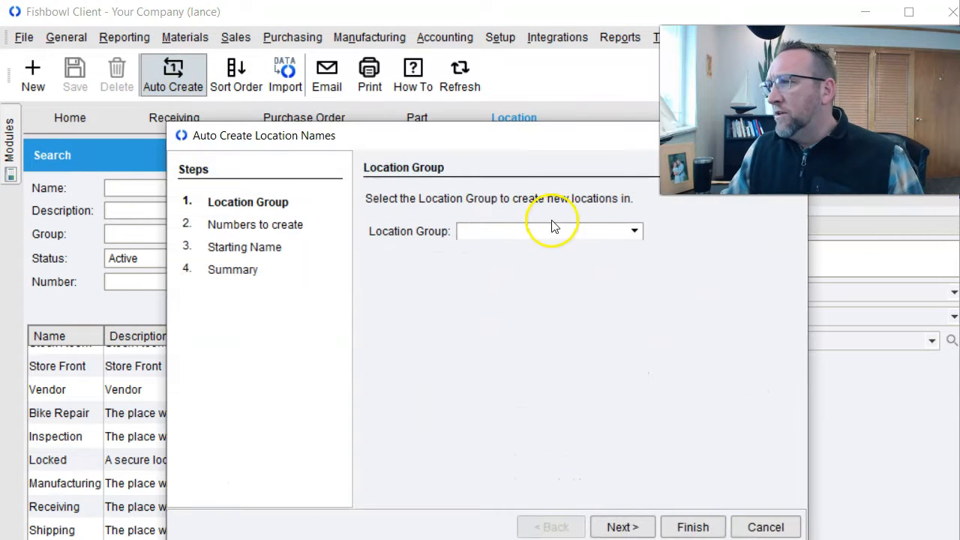
left_click(635, 232)
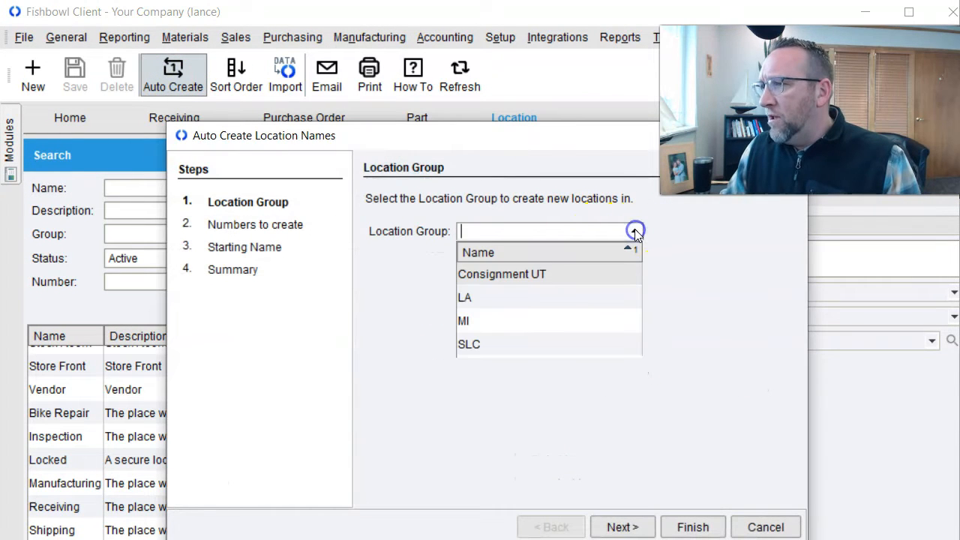
left_click(473, 344)
left_click(623, 527)
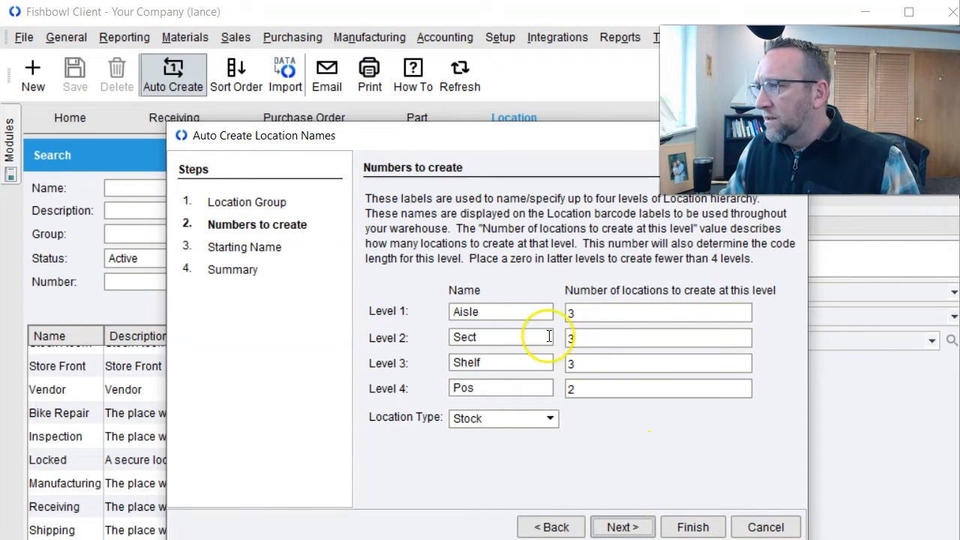
left_click(577, 389)
key("BackSpace")
type("0")
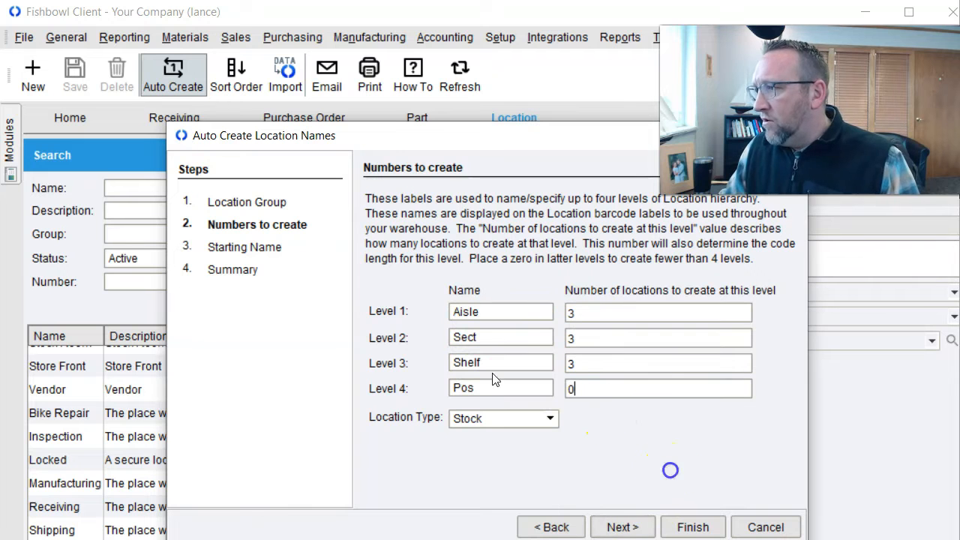
left_click(619, 528)
left_click(679, 527)
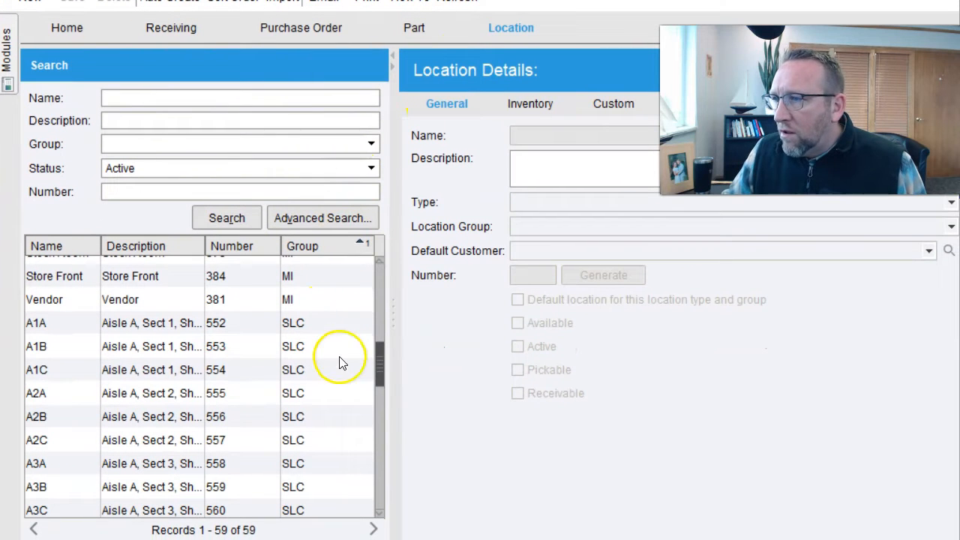
- Scroll through the new locations A1A–C3C, then open the details of LA Receiving location 377
left_click_drag(380, 365, 380, 381)
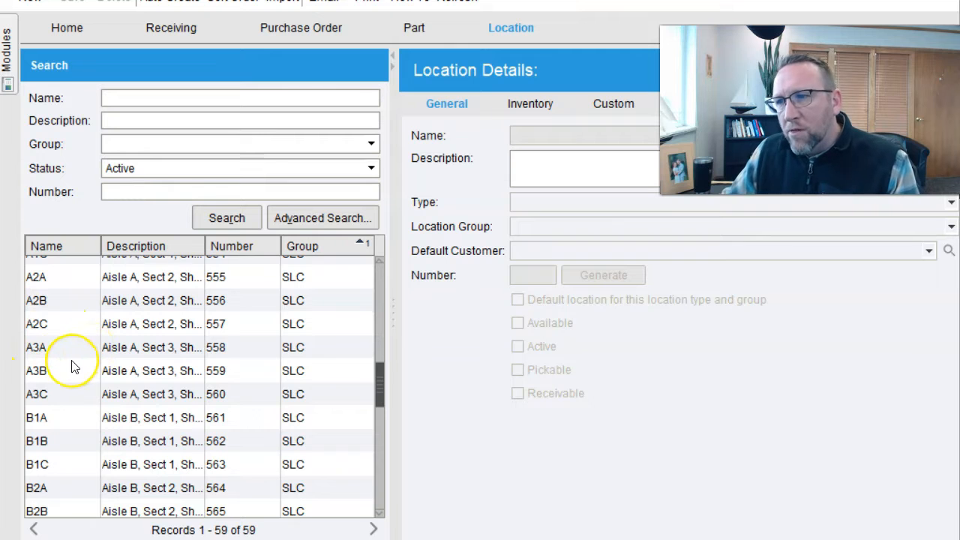
scroll(72, 366, "down", 3)
scroll(72, 366, "down", 3)
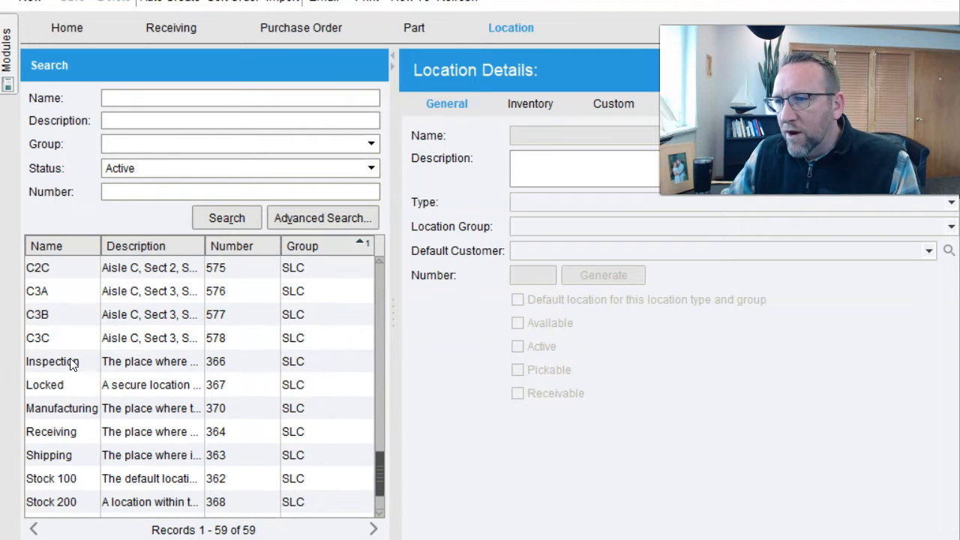
scroll(71, 364, "up", 3)
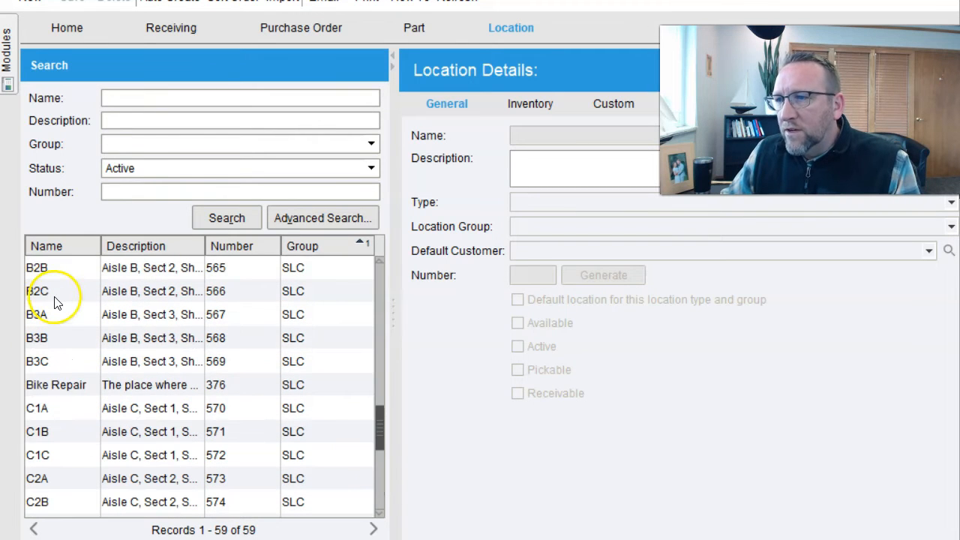
scroll(182, 372, "up", 10)
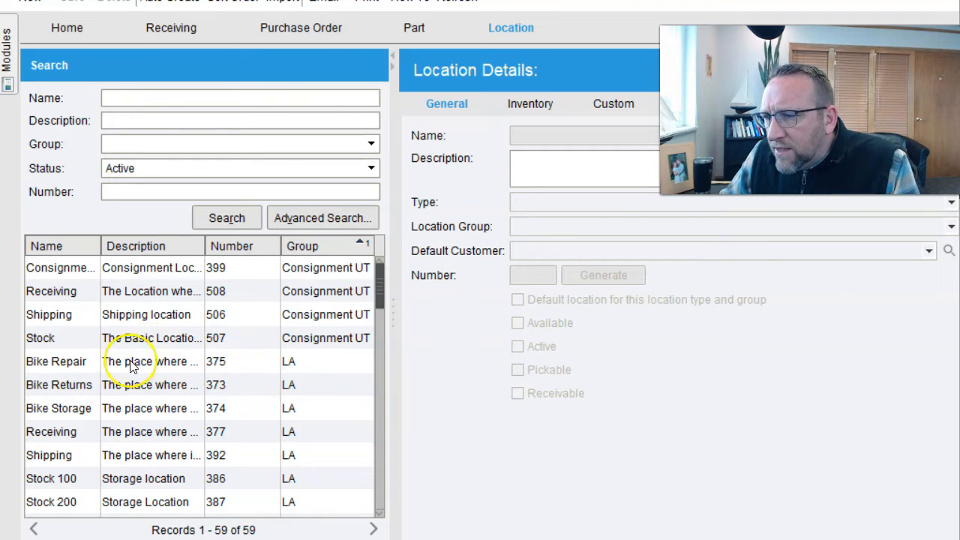
left_click(69, 432)
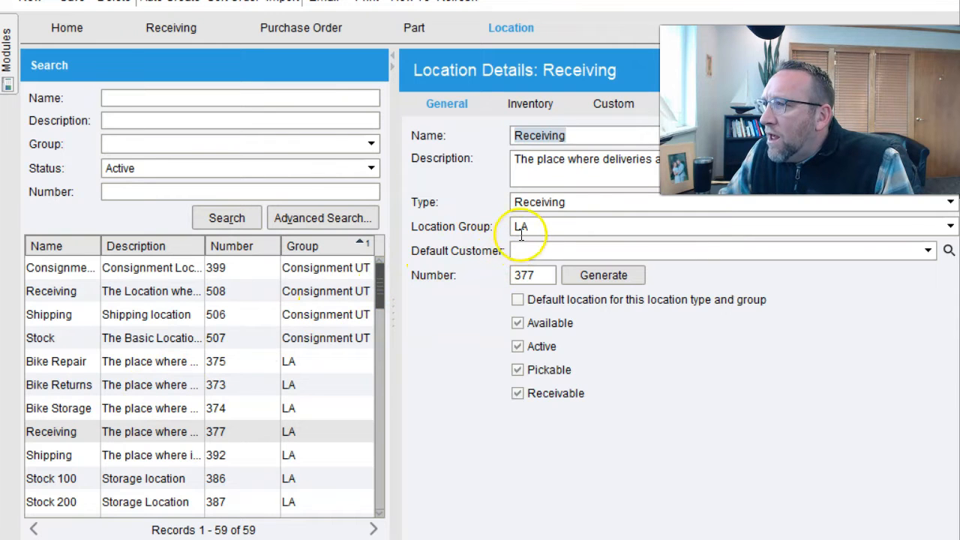
- Keep type Receiving, make LA Receiving the default for its type and group, and save
left_click(525, 201)
left_click(577, 201)
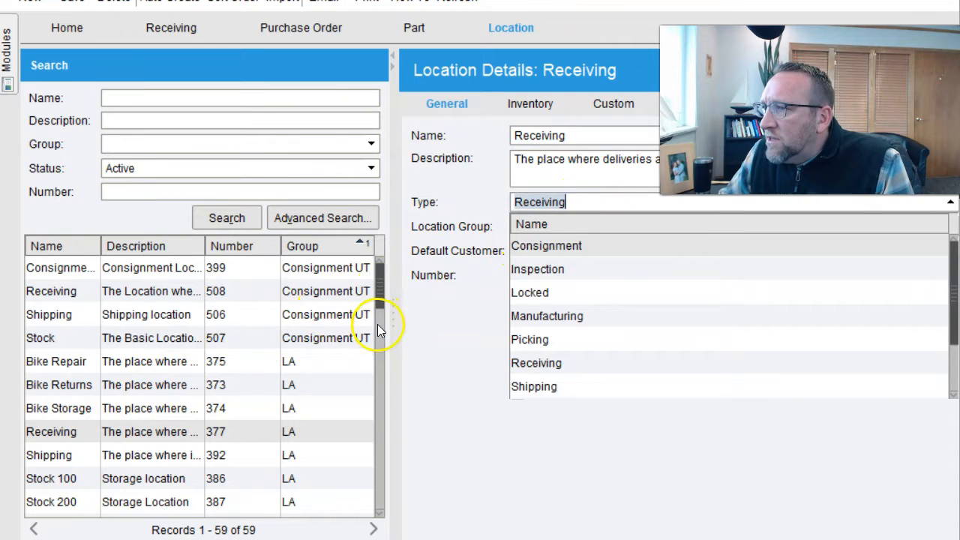
left_click(437, 325)
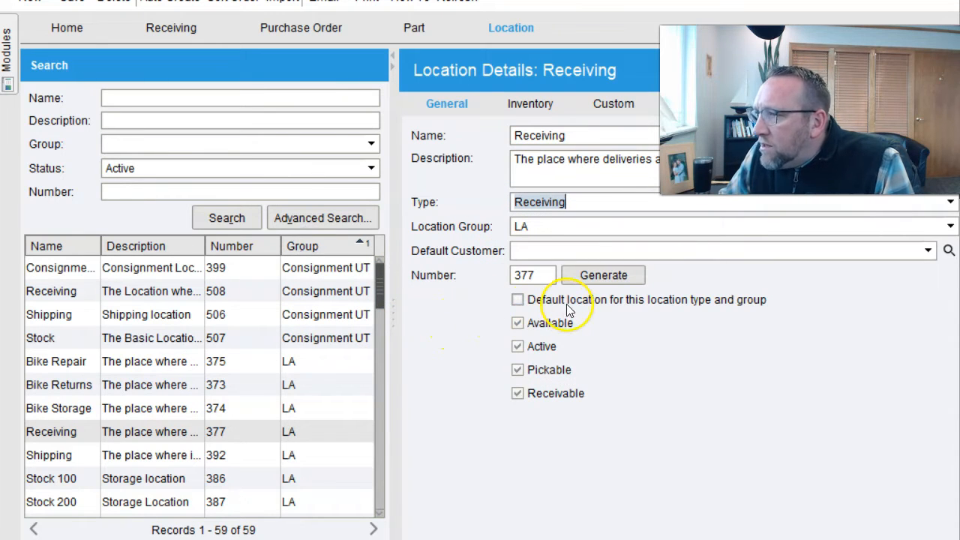
left_click(519, 303)
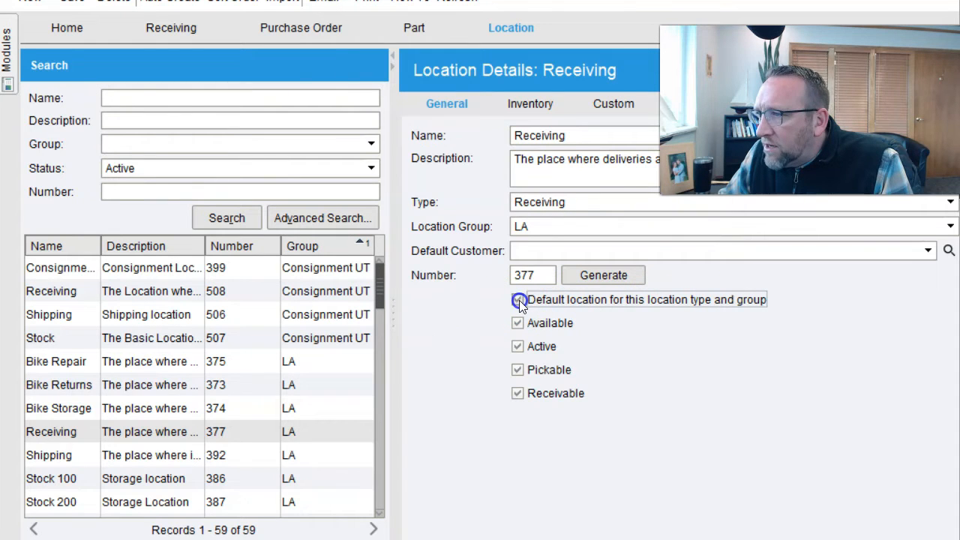
left_click(73, 2)
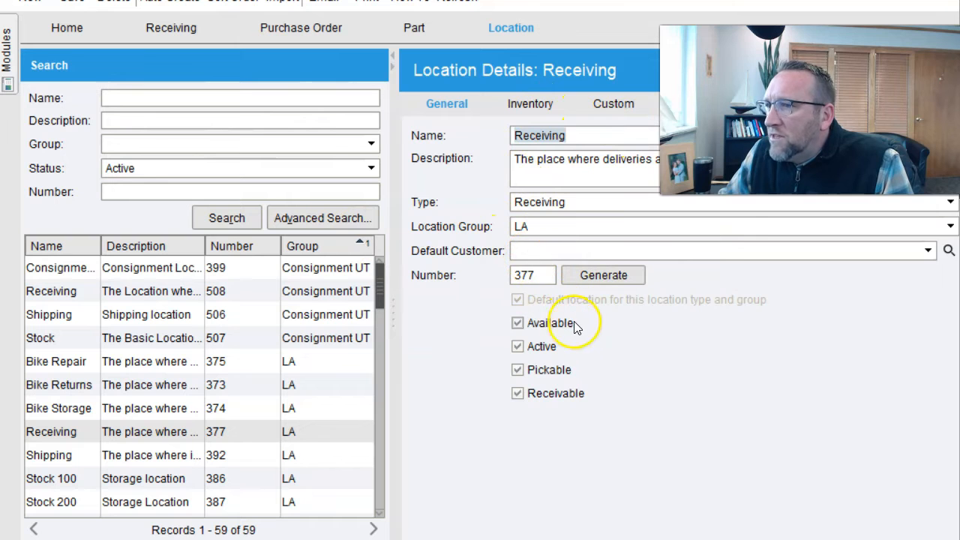
- Check the SLC Receiving location's details, then go back to receiving PO 10075
left_click_drag(379, 296, 398, 499)
left_click(51, 365)
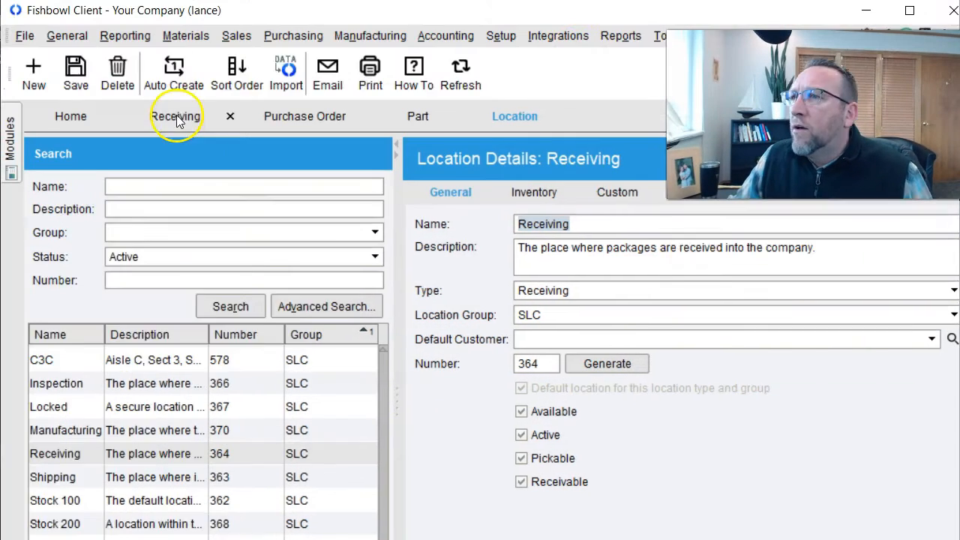
left_click(172, 27)
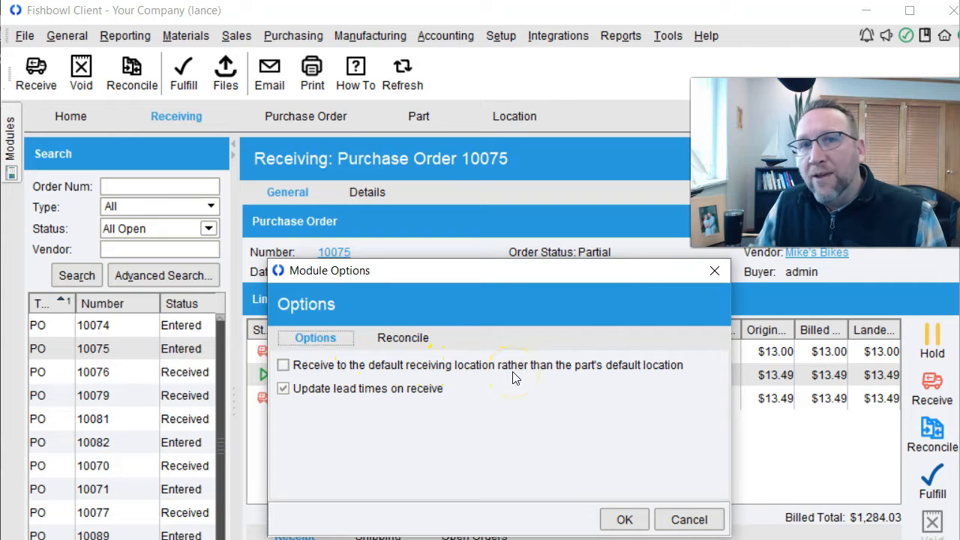
- Enable receiving into the default receiving location instead of each part's default location
left_click(283, 365)
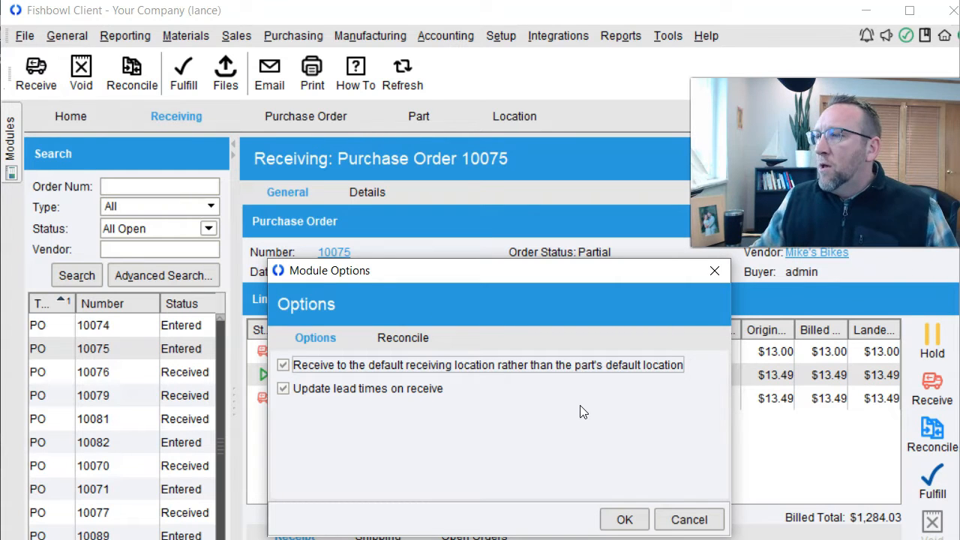
left_click(648, 526)
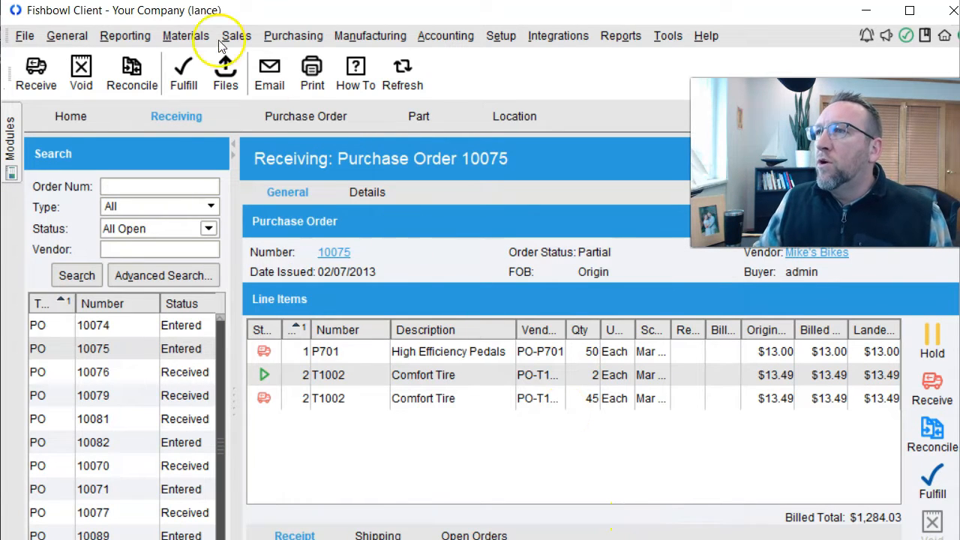
- Run the Putaway Wizard from SLC / Receiving to the SLC group, creating transfer order 4
left_click(192, 37)
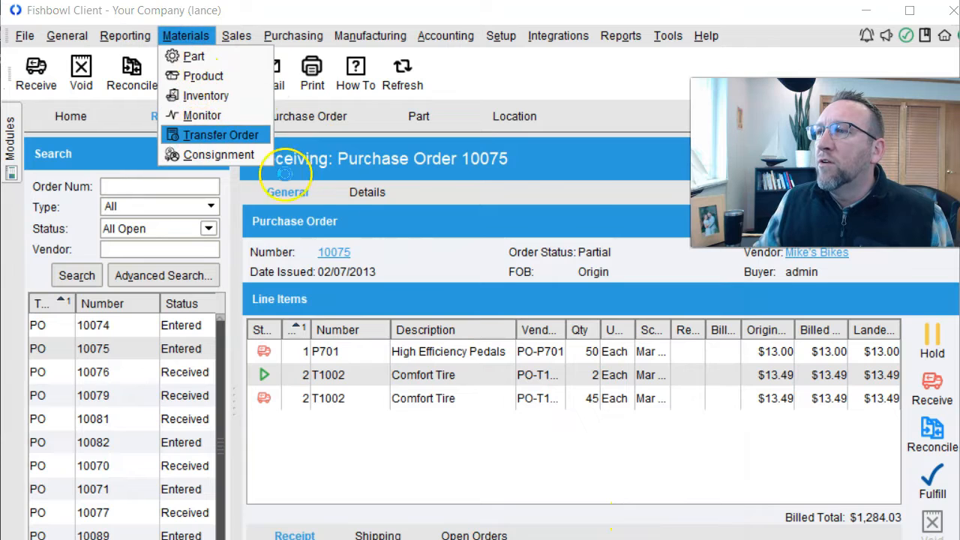
left_click(220, 135)
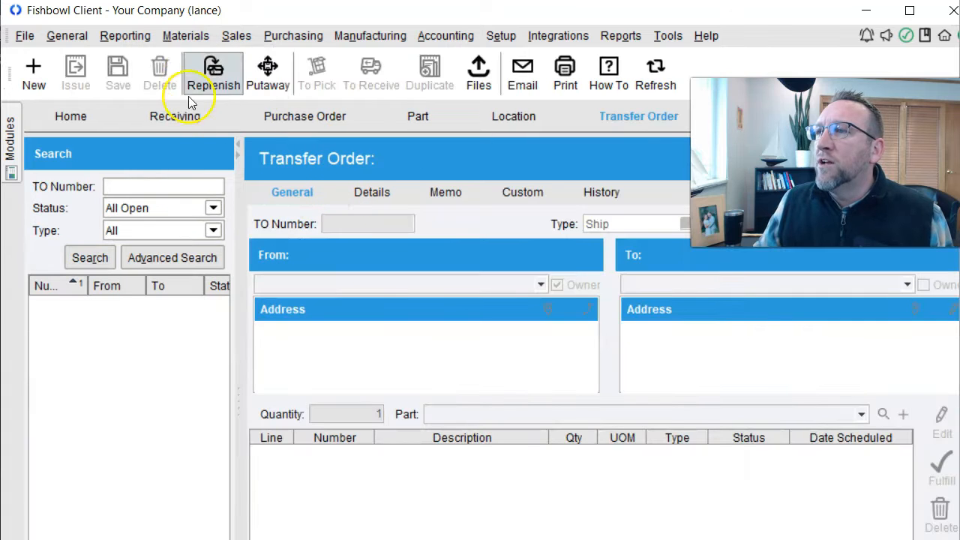
left_click(274, 76)
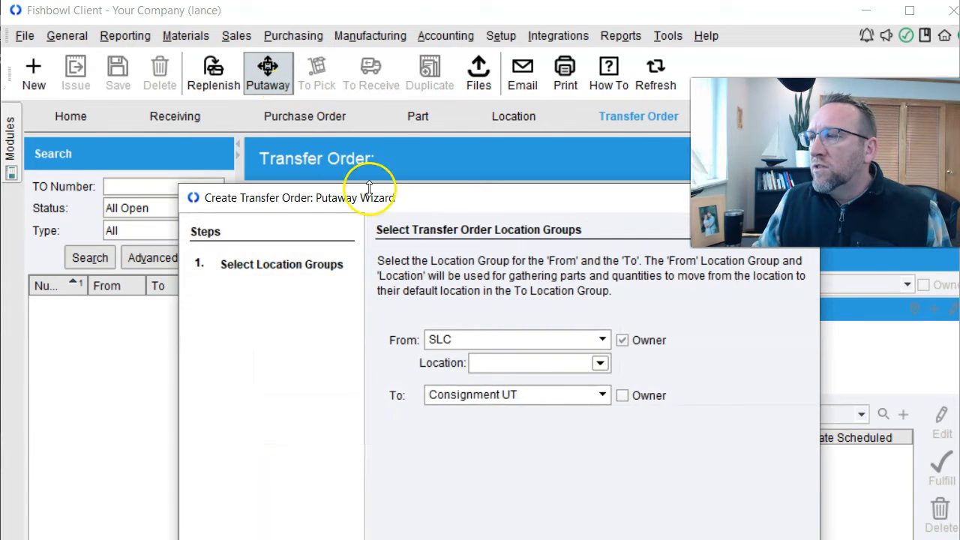
left_click(600, 363)
left_click(525, 413)
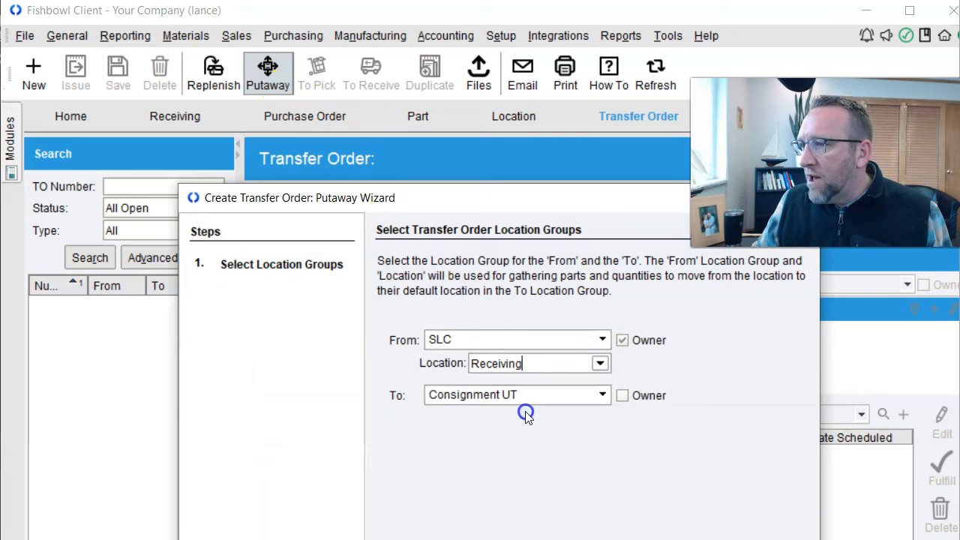
left_click_drag(459, 201, 373, 67)
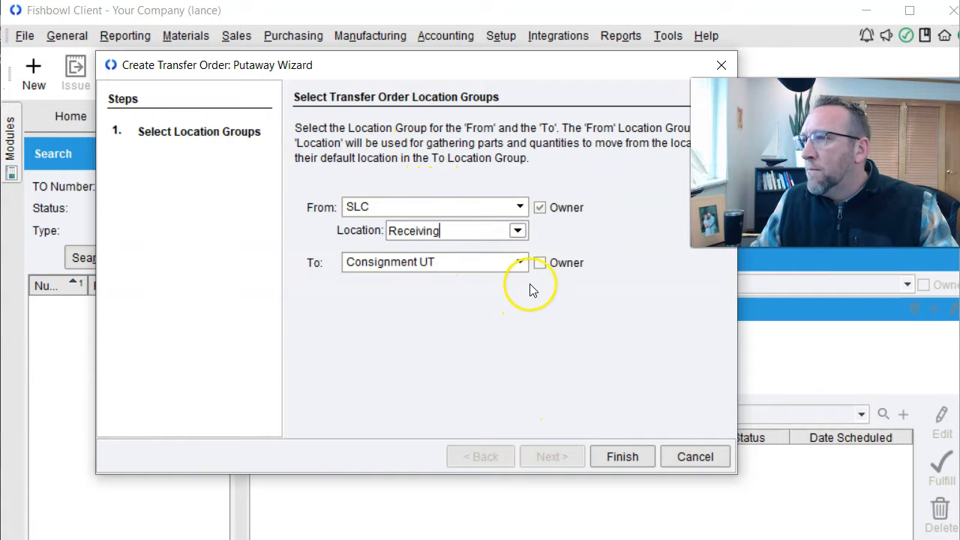
left_click(521, 262)
left_click(407, 372)
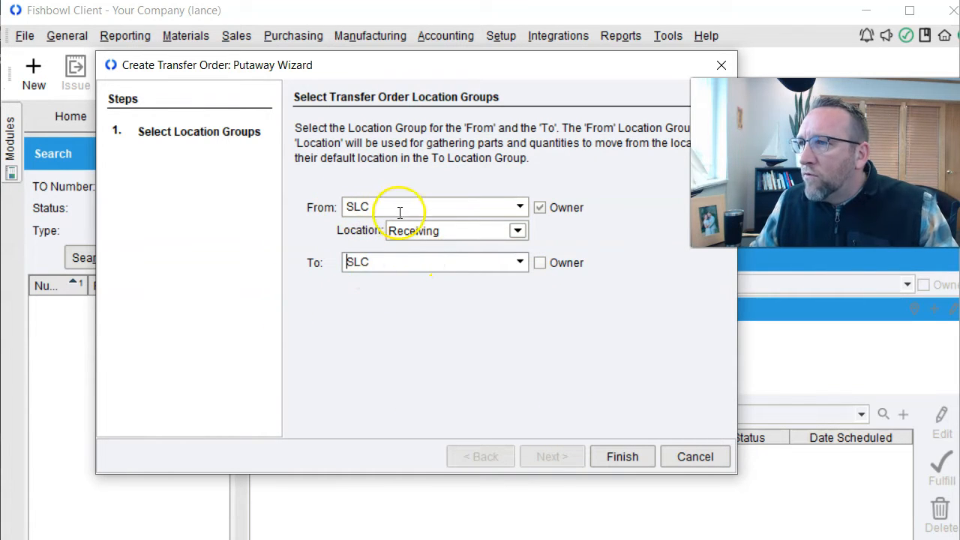
left_click(624, 458)
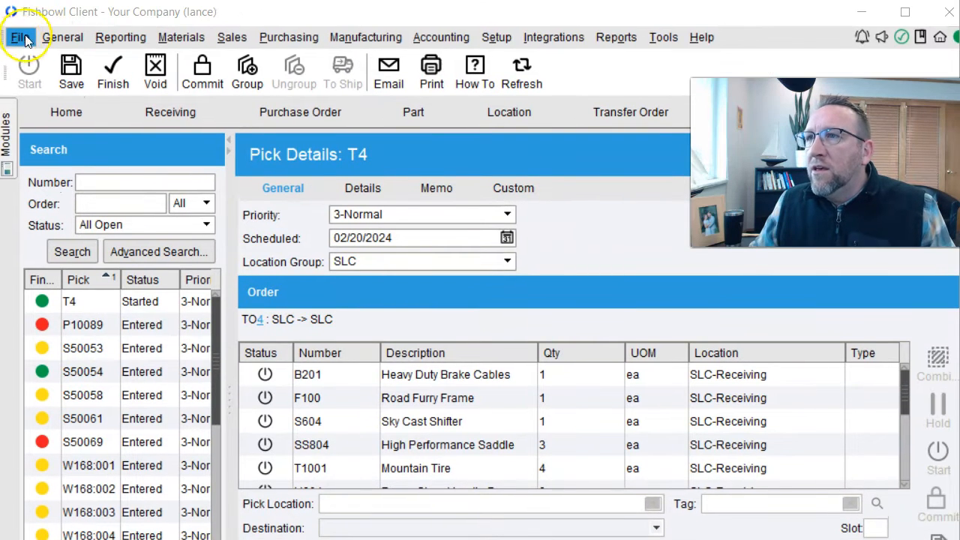
left_click(20, 37)
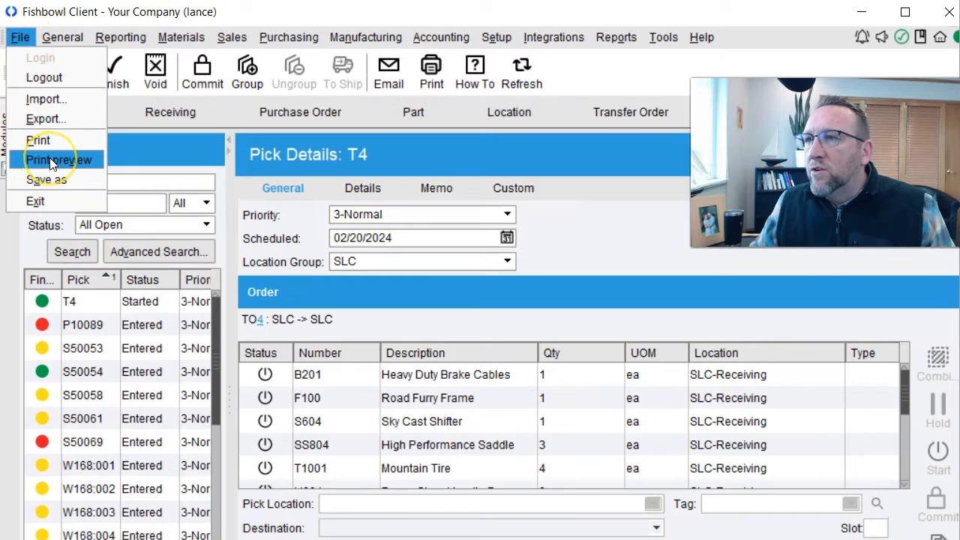
left_click(50, 161)
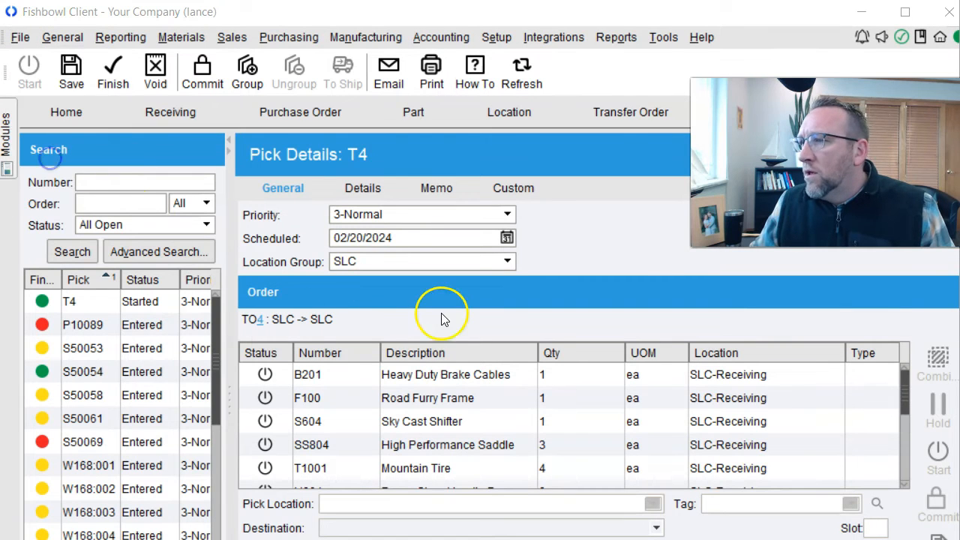
left_click_drag(903, 259, 927, 341)
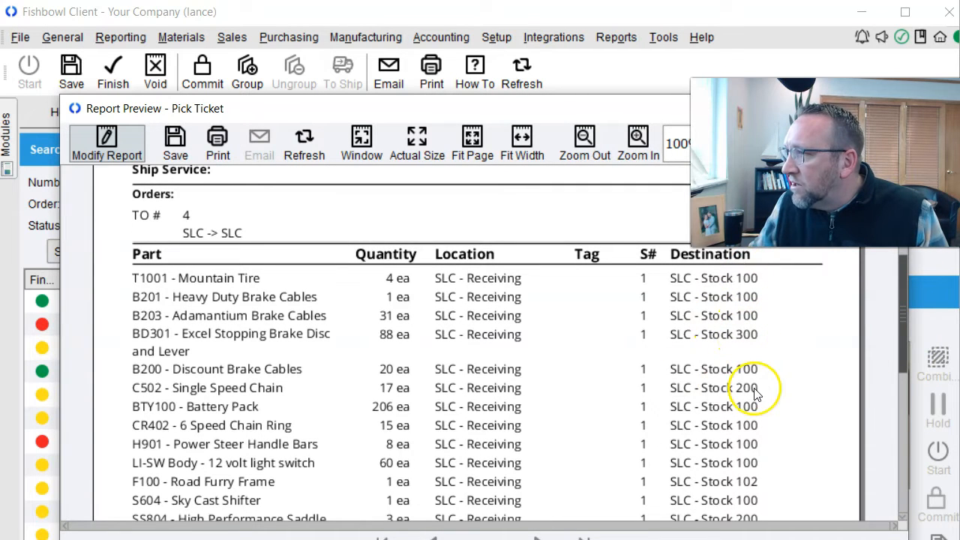
left_click_drag(902, 308, 904, 319)
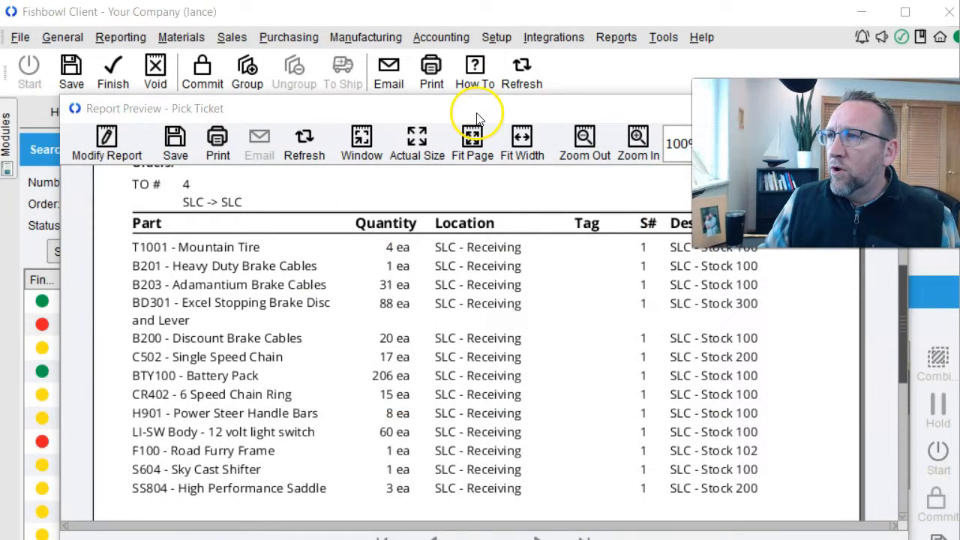
left_click_drag(477, 114, 214, 106)
left_click(622, 101)
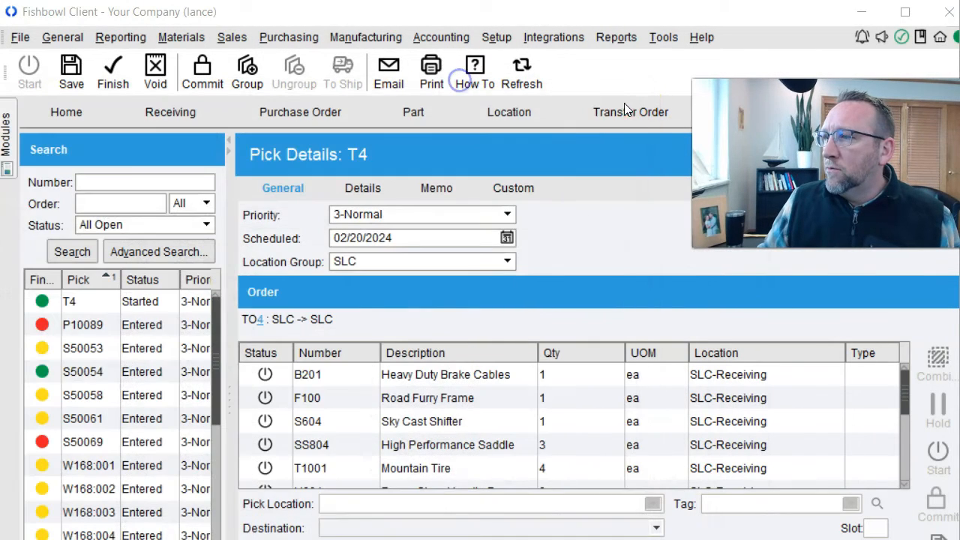
- Receive the two Comfort Tires on PO 10075 into SLC-Receiving, then select PO 10071's BD301 line
left_click(174, 114)
left_click_drag(381, 8, 385, 7)
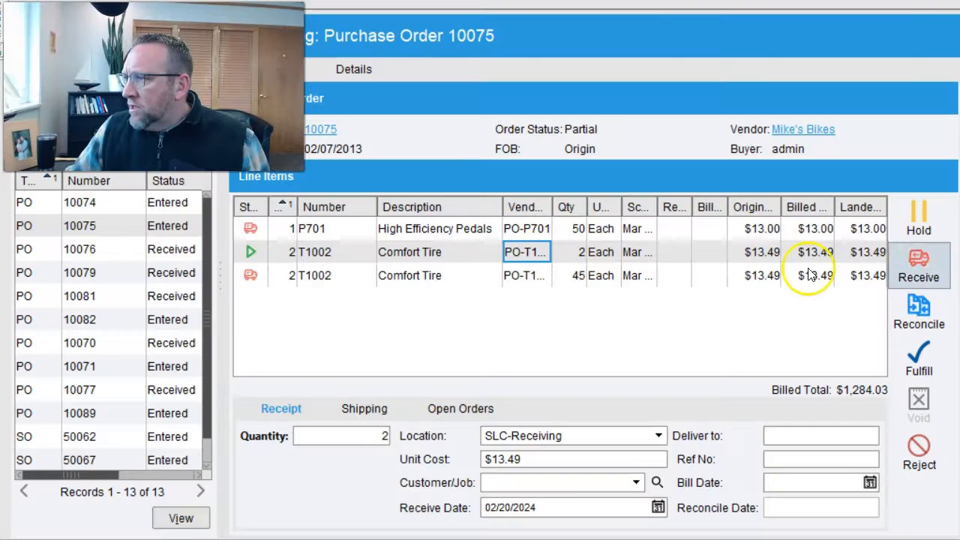
left_click(914, 268)
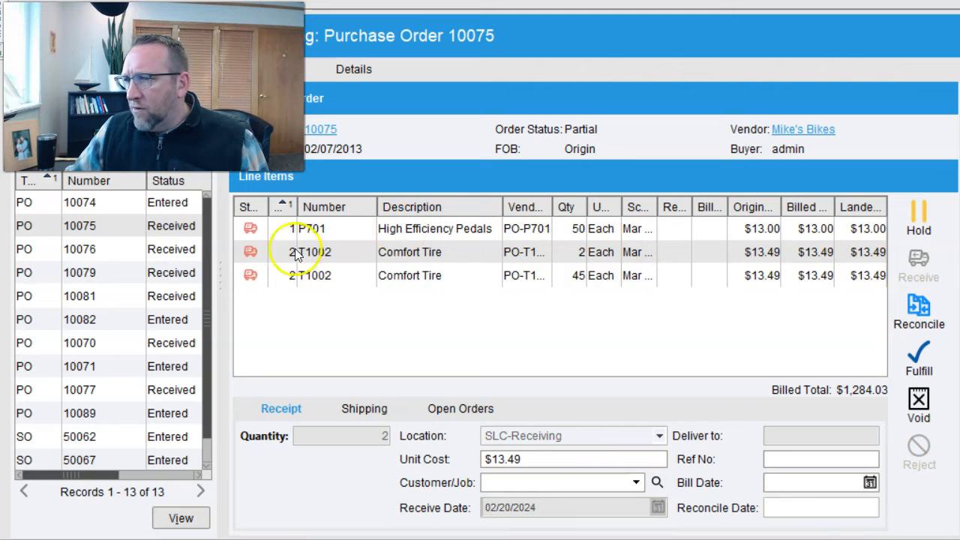
left_click(162, 367)
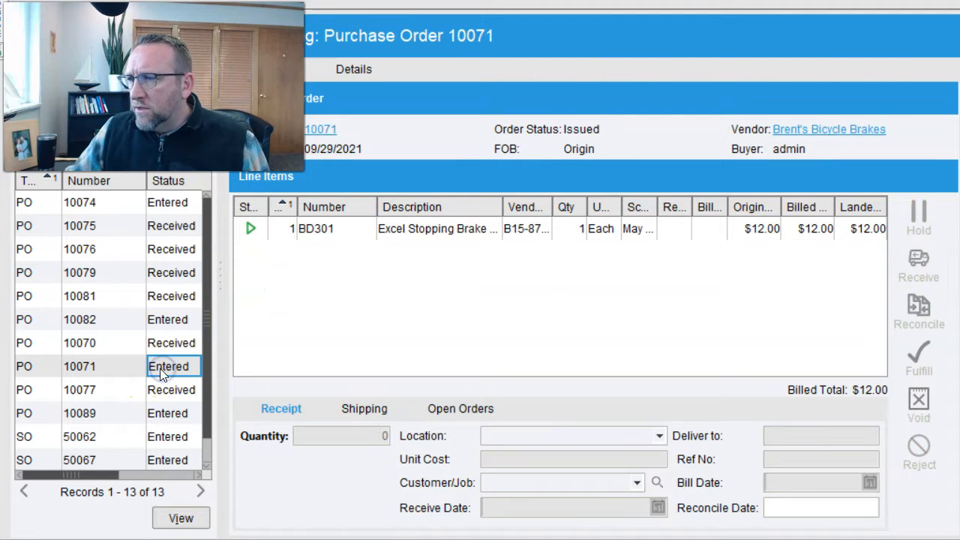
left_click(392, 230)
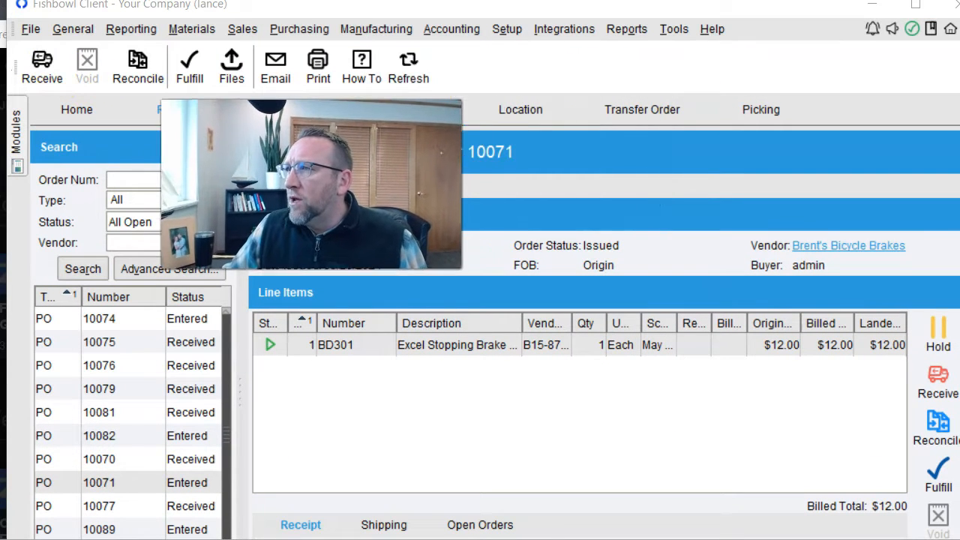
left_click(502, 29)
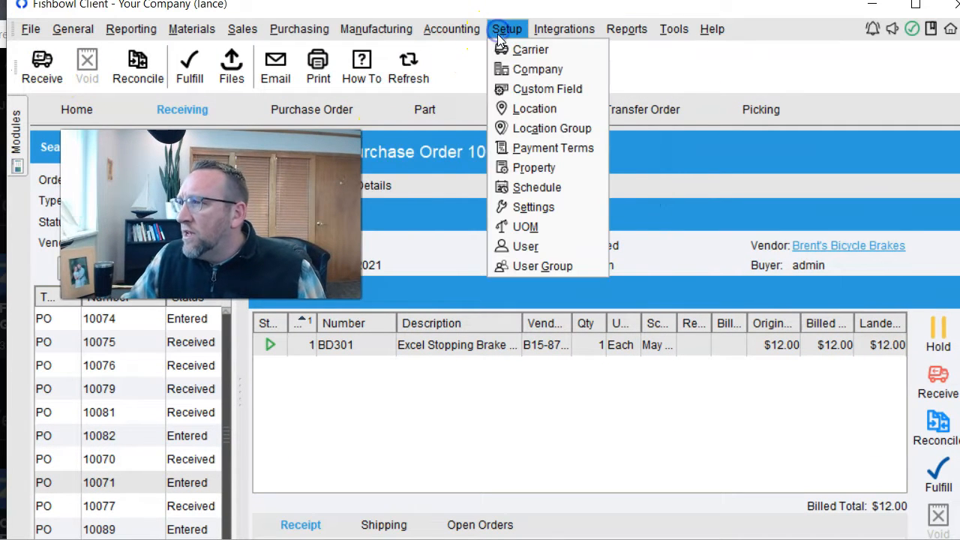
left_click(539, 269)
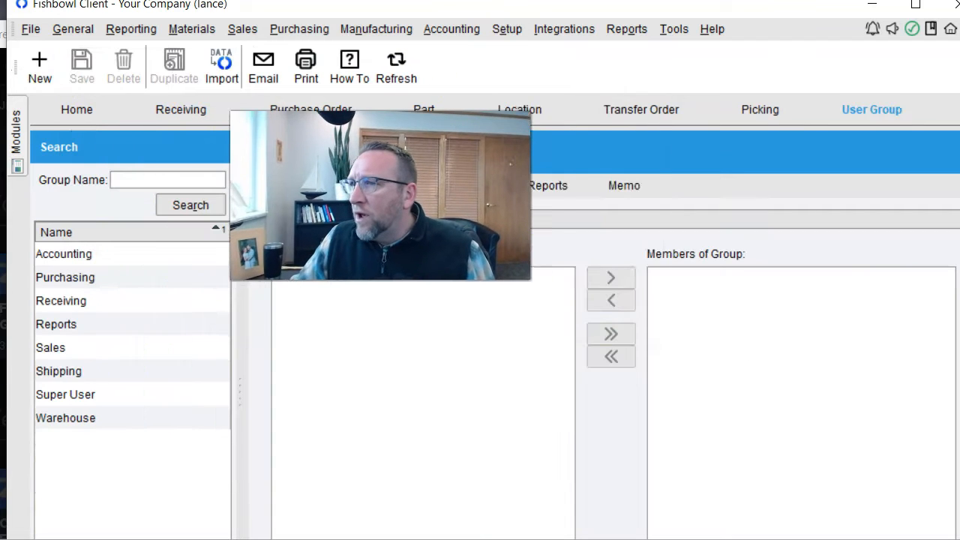
left_click(96, 302)
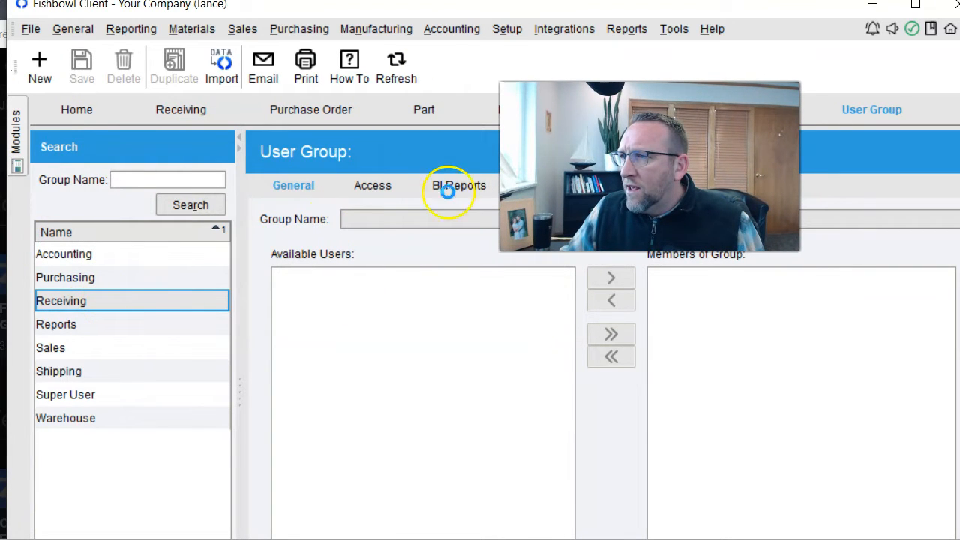
left_click(371, 186)
scroll(375, 312, "down", 2)
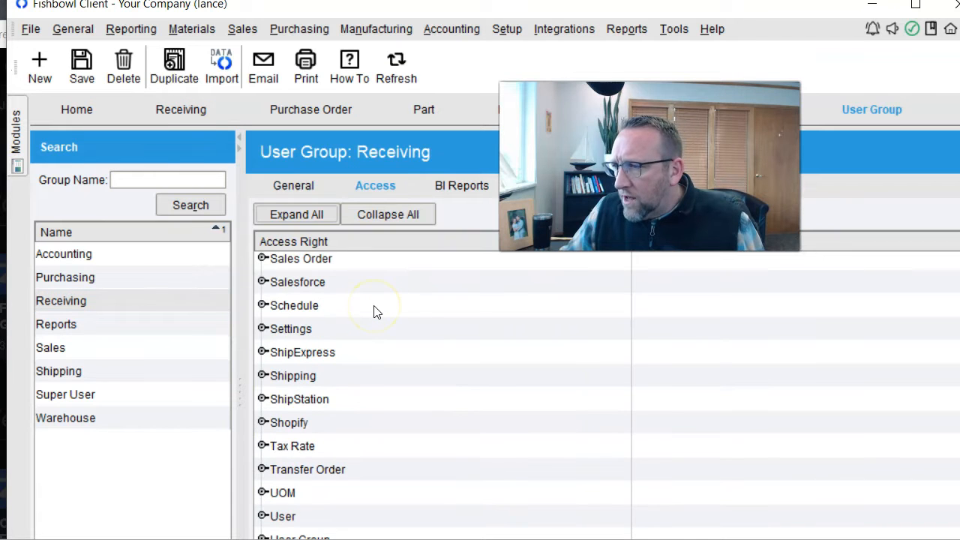
scroll(366, 336, "up", 4)
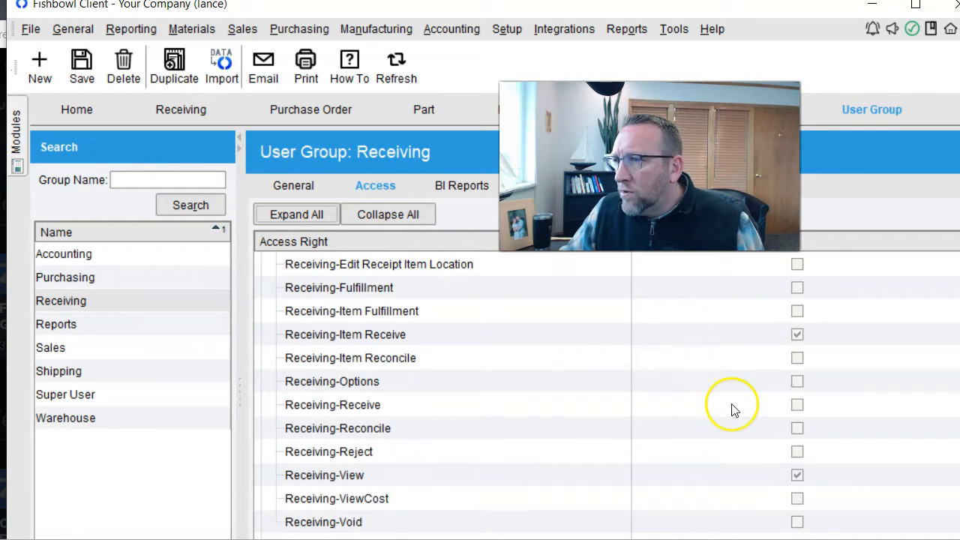
scroll(734, 410, "up", 1)
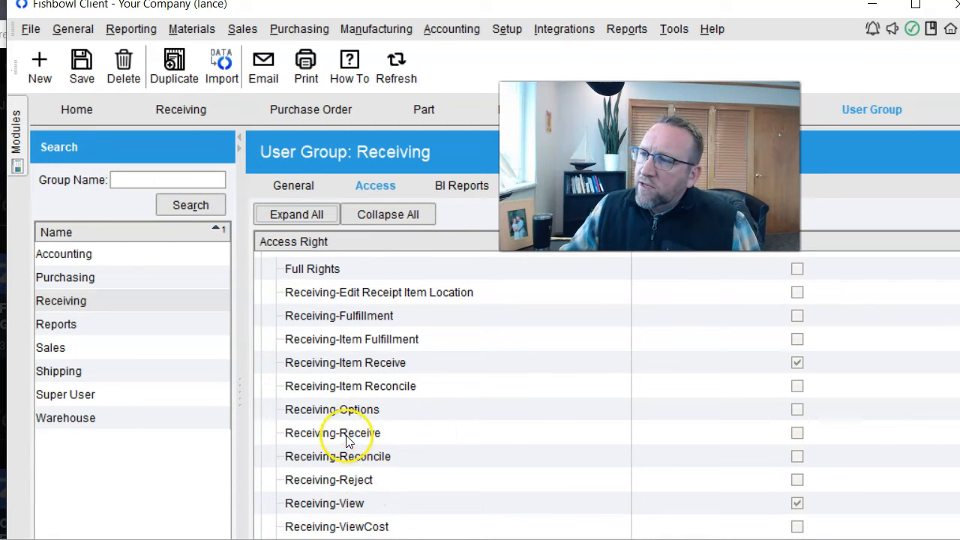
left_click(181, 109)
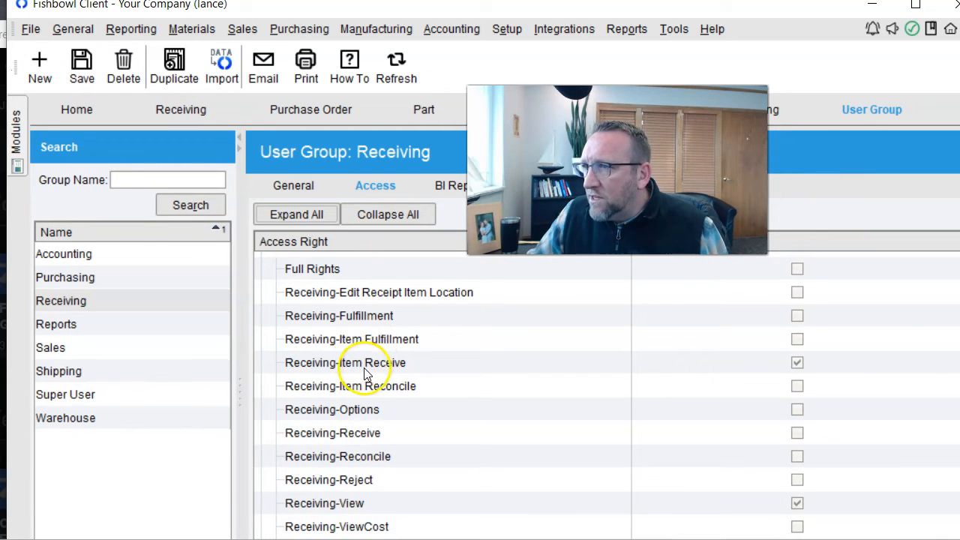
left_click(177, 110)
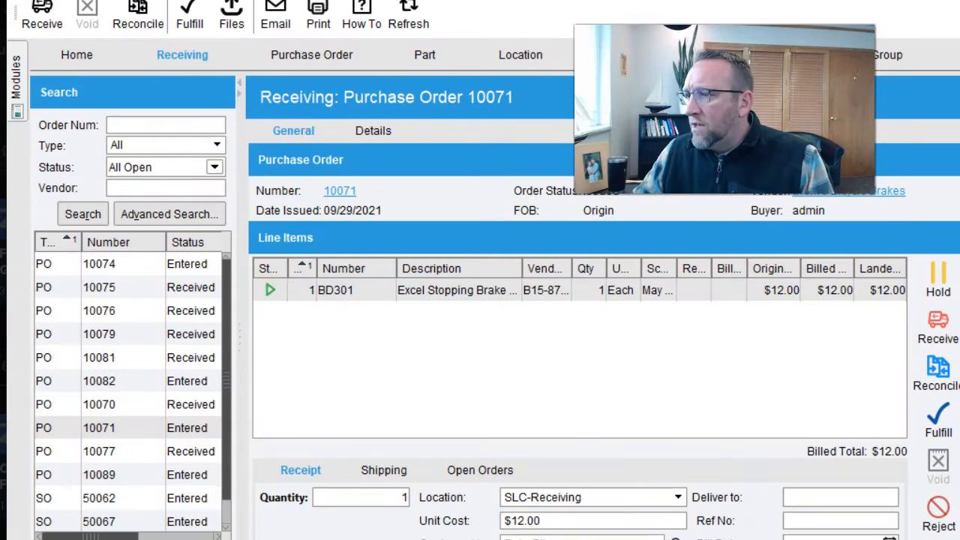
- Receive the BD301 brake on PO 10071 into SLC-Stock 100
left_click(607, 495)
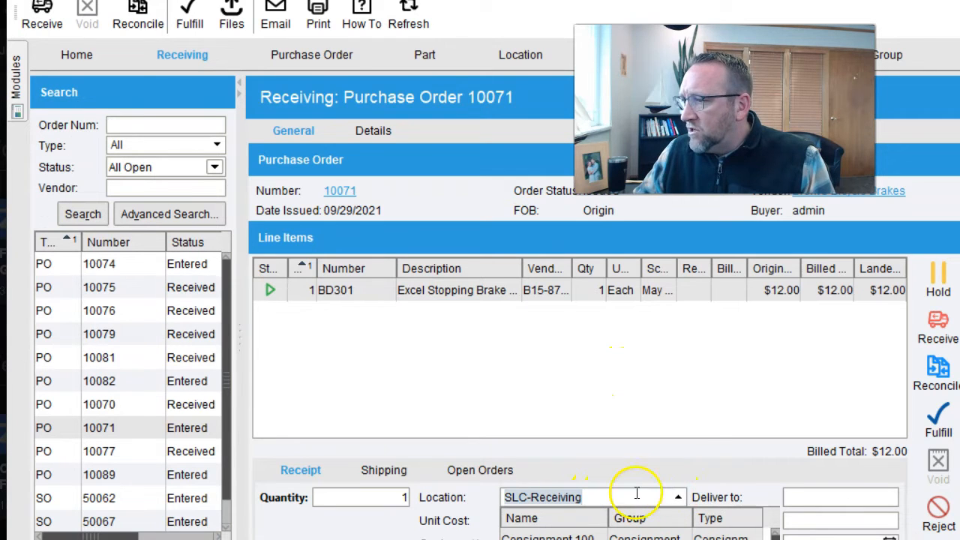
left_click(615, 499)
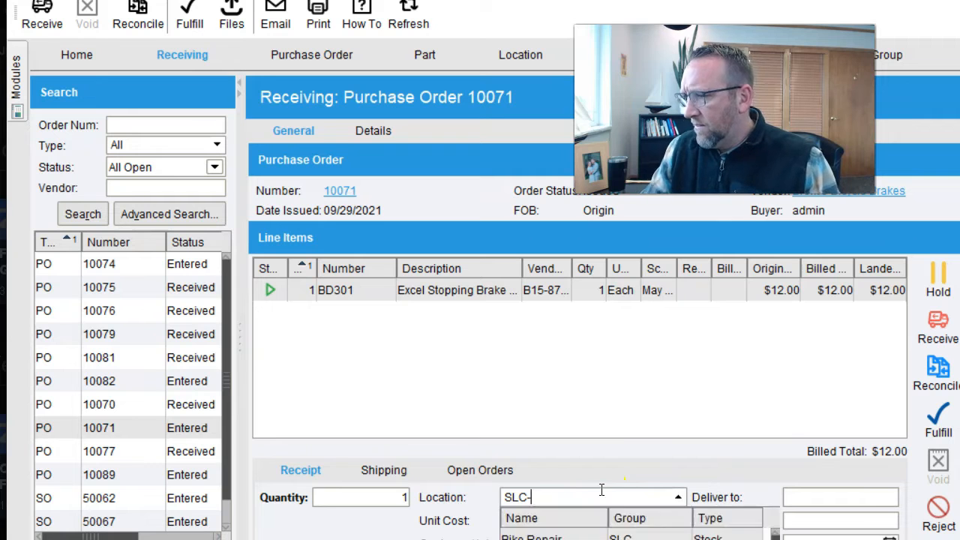
left_click(933, 319)
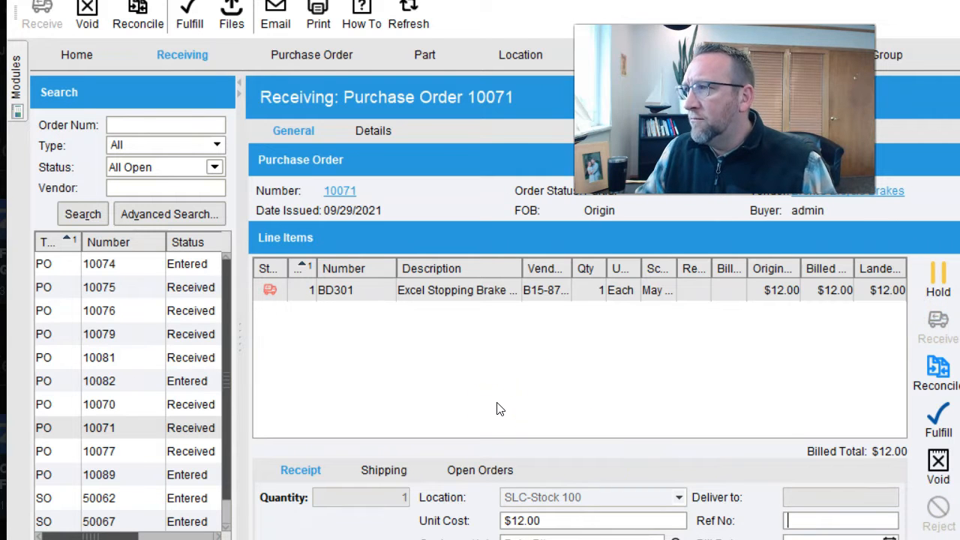
- Open PO 10089 and check why the B202 brake cable line isn't receivable
left_click(418, 318)
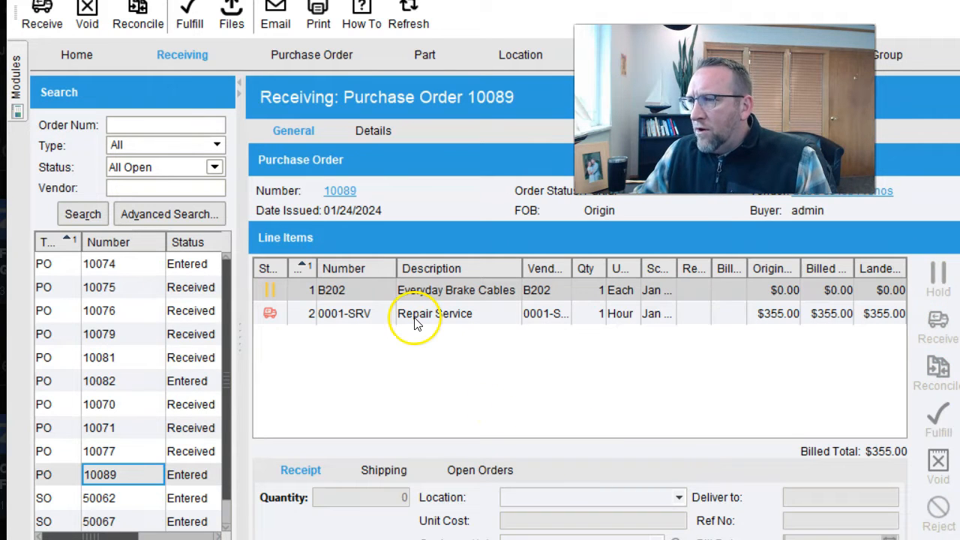
left_click(270, 293)
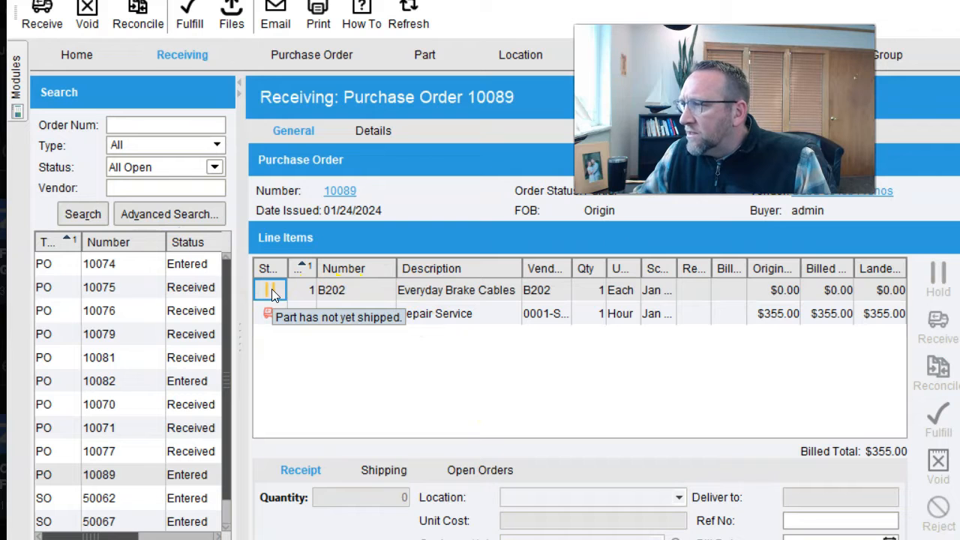
left_click(272, 291)
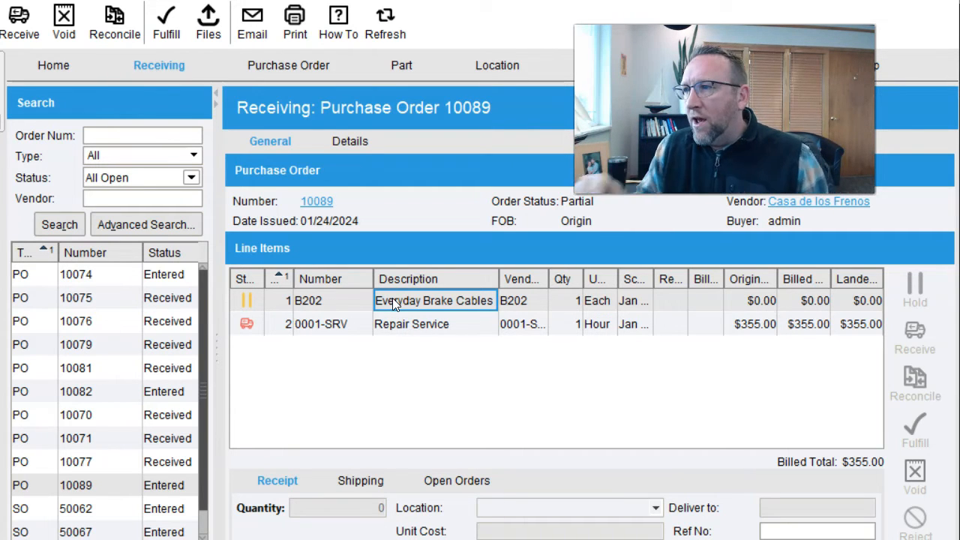
- Reopen PO 10089 in Receiving, void its received Repair Service line, and confirm Yes
left_click(420, 325)
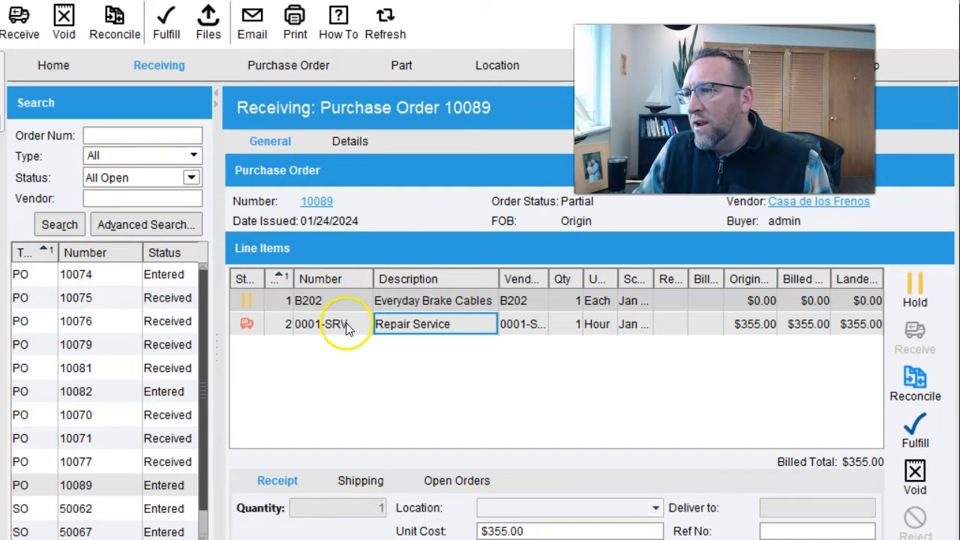
left_click(317, 201)
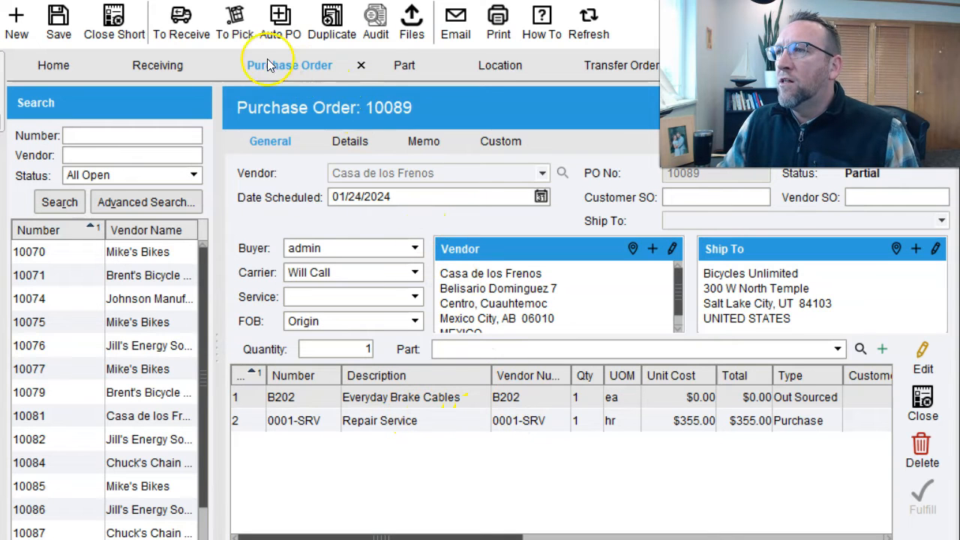
left_click(180, 27)
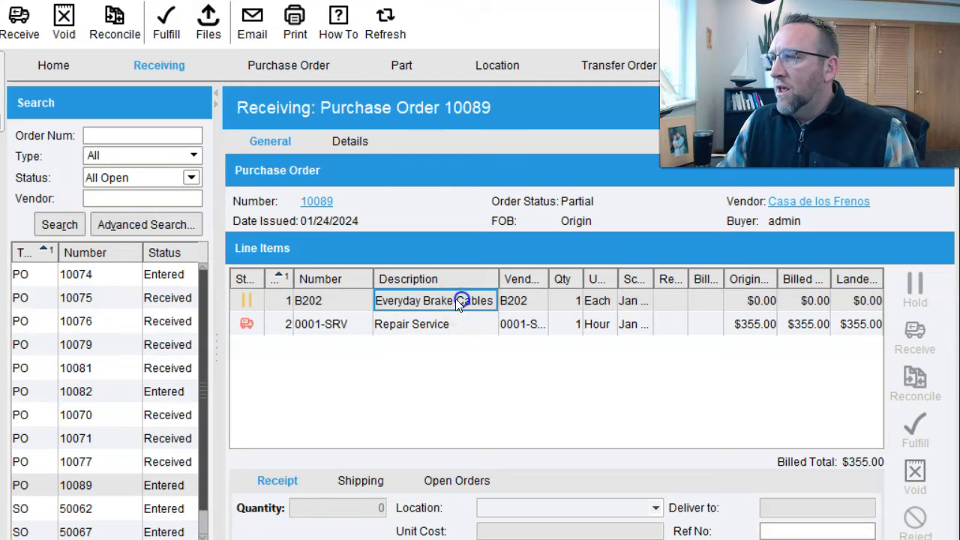
left_click(440, 325)
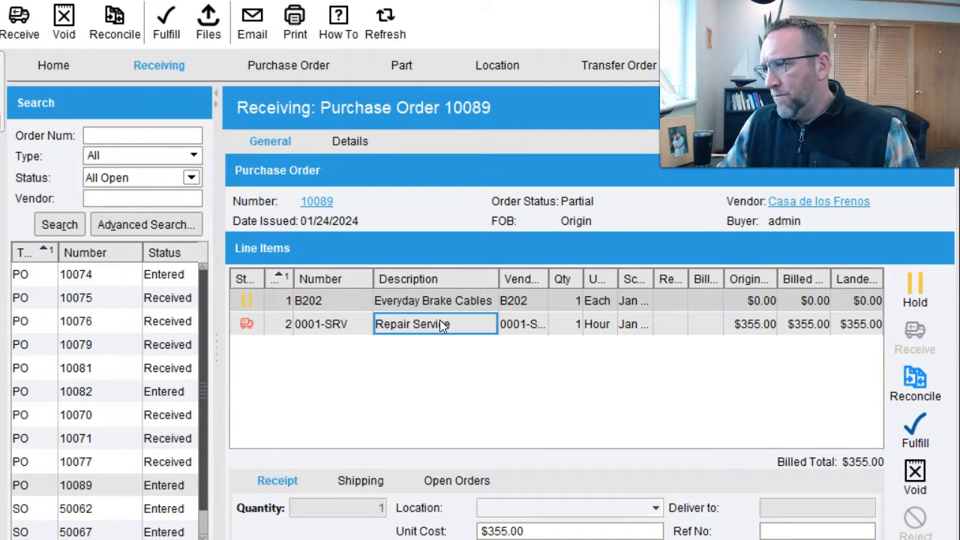
left_click(915, 478)
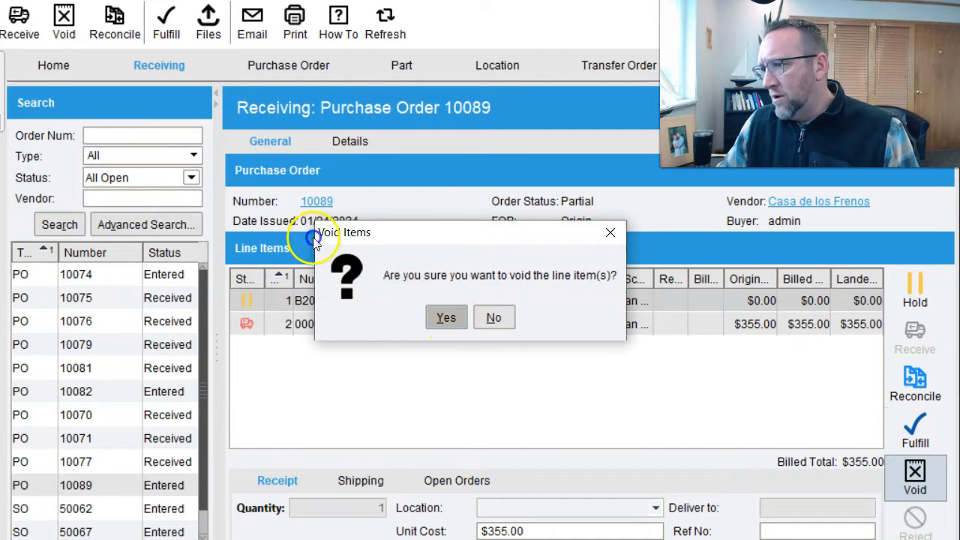
left_click(446, 318)
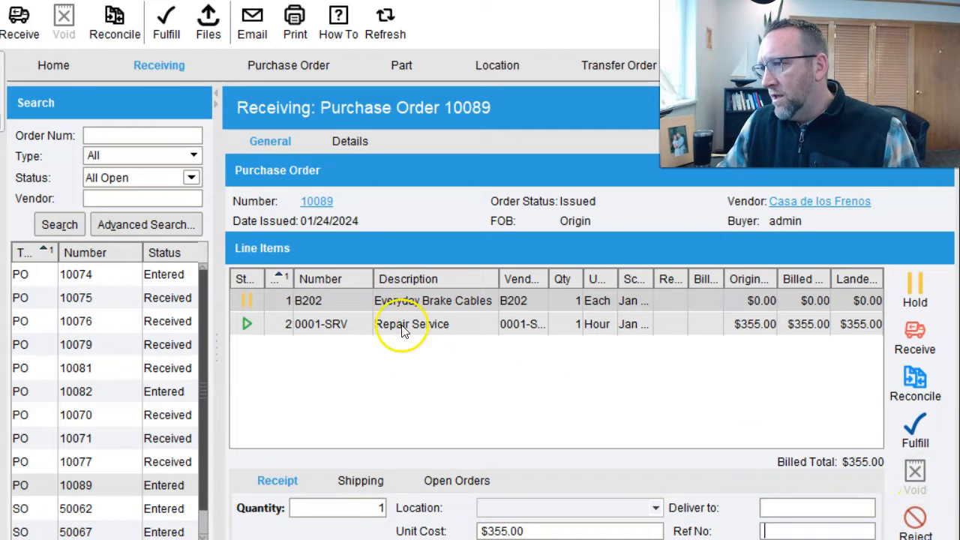
- Check PO 10089's brake cable lines and linked pick, then load sales order 50062 for receiving
left_click(354, 297)
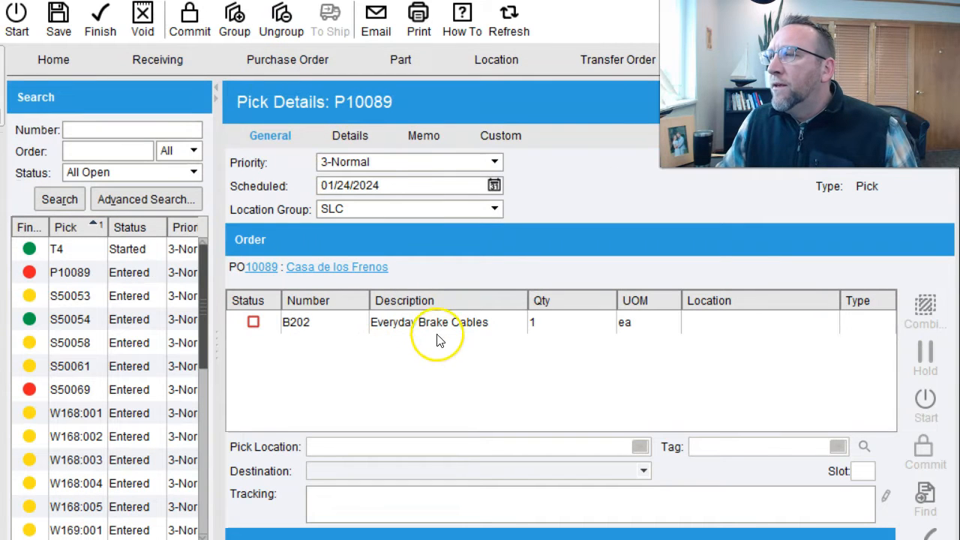
left_click(440, 321)
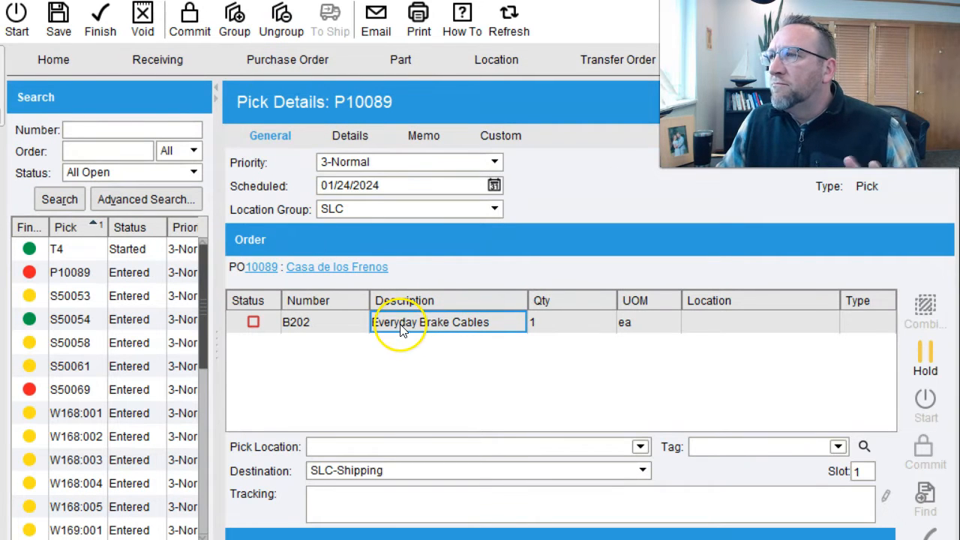
left_click(168, 62)
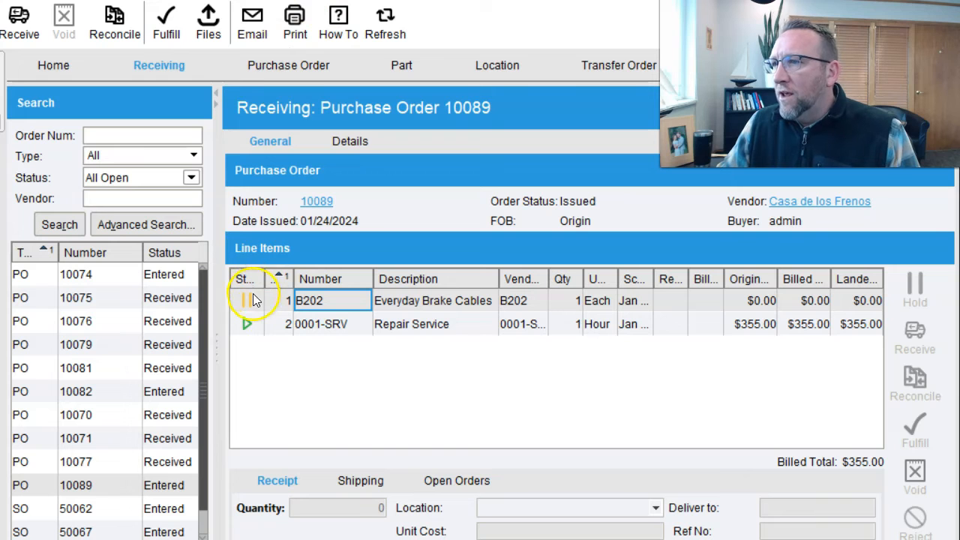
left_click(327, 203)
left_click(251, 26)
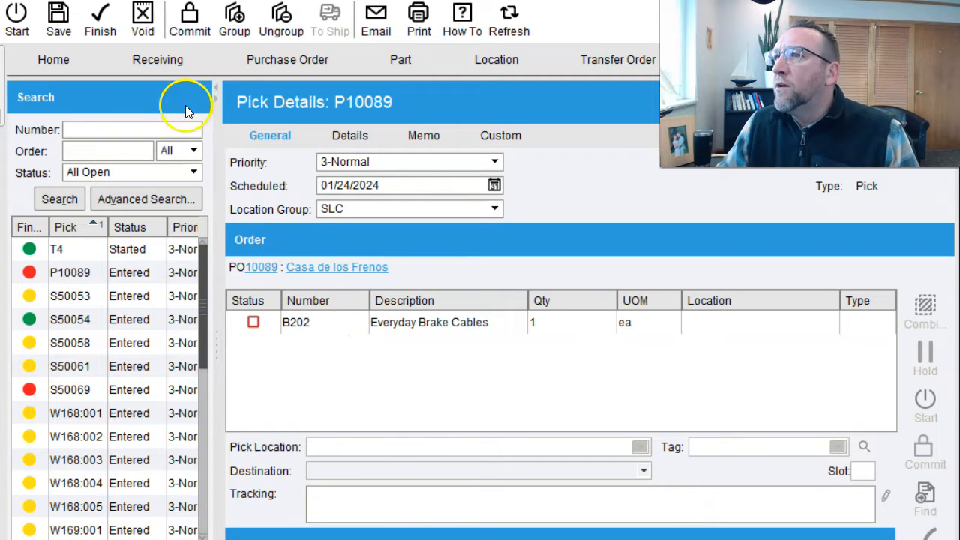
left_click(161, 58)
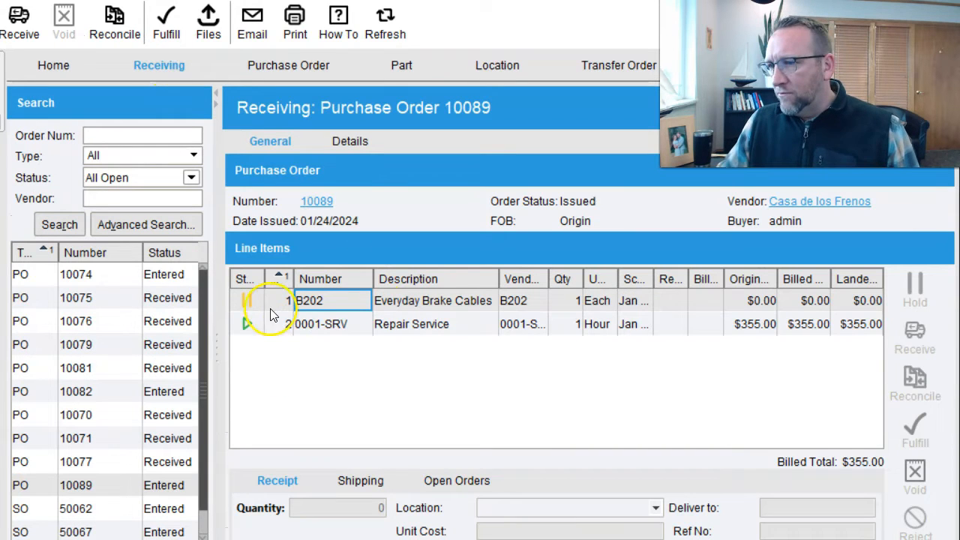
left_click(158, 509)
left_click(418, 351)
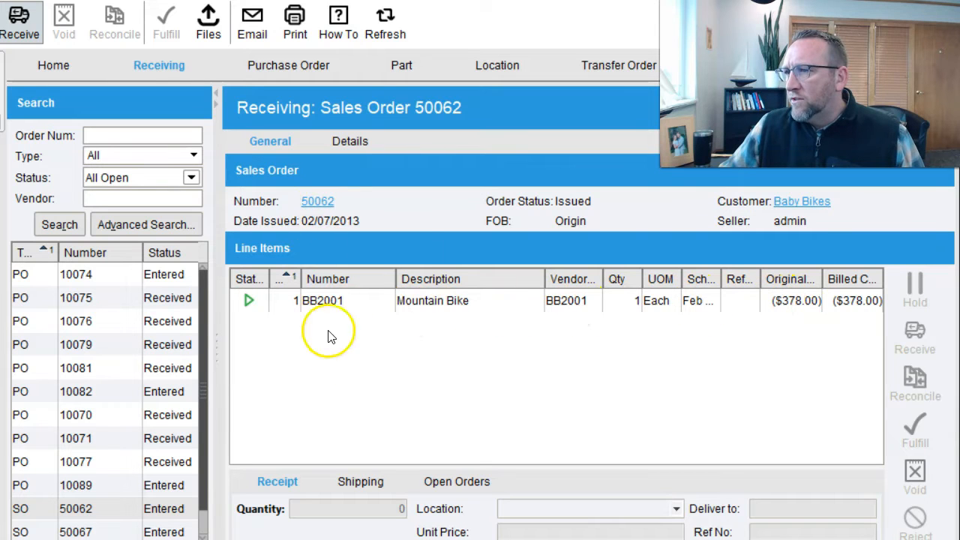
left_click(336, 301)
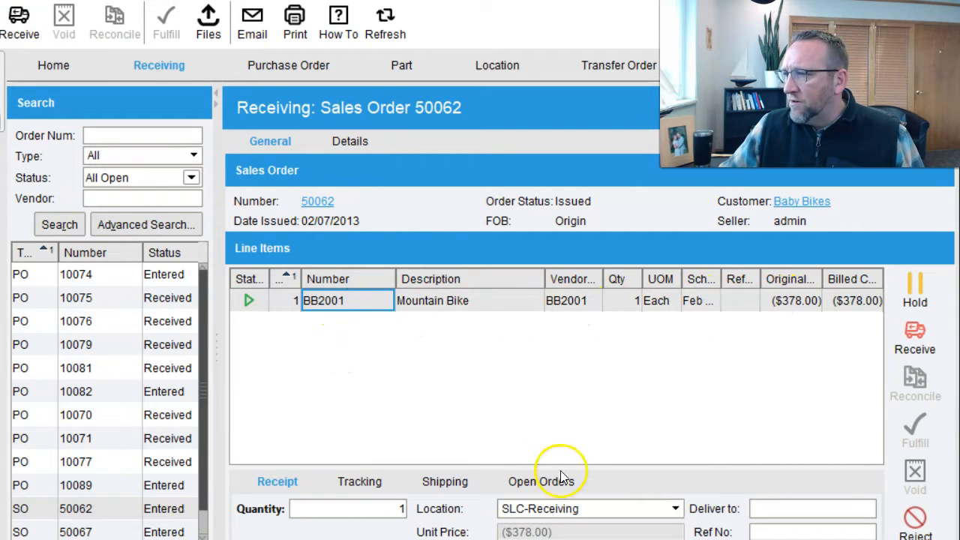
left_click(596, 509)
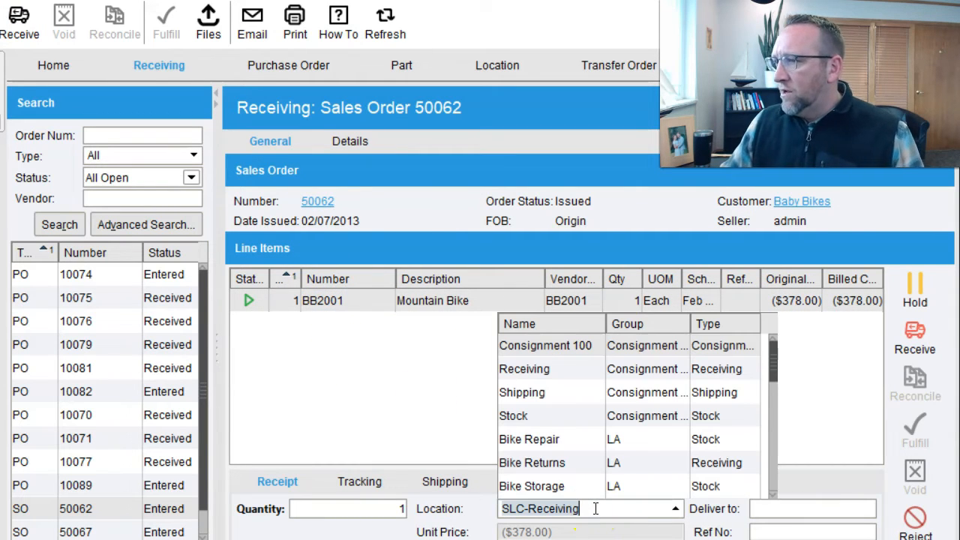
left_click(535, 464)
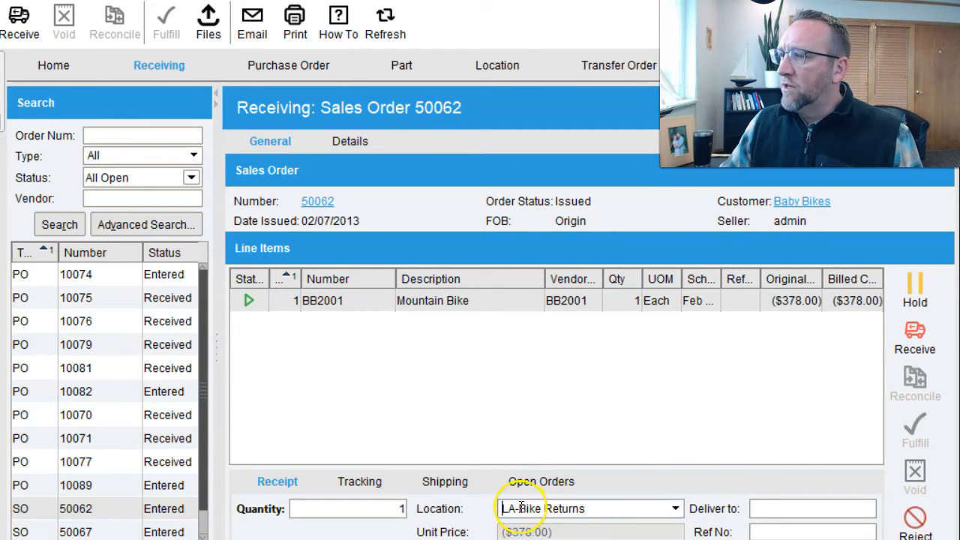
left_click(464, 300)
left_click(915, 346)
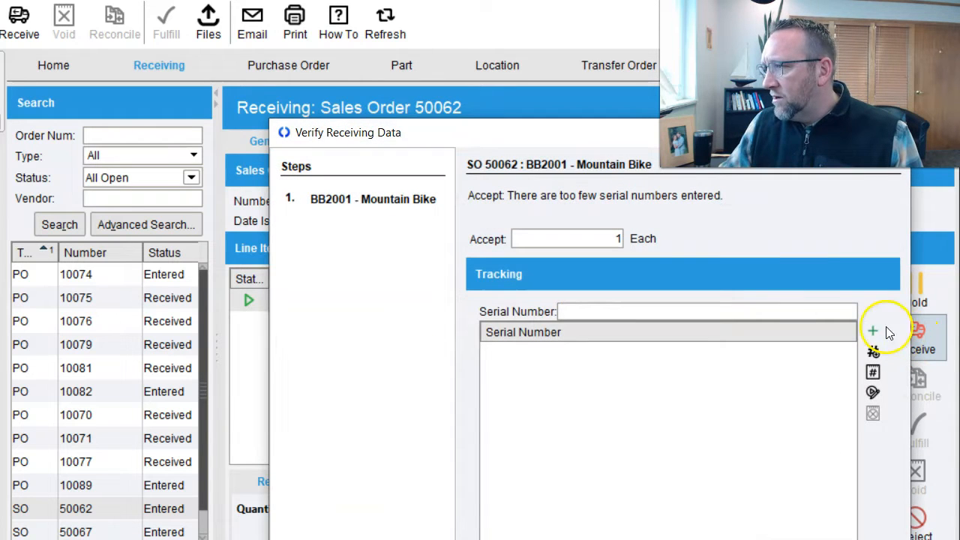
left_click_drag(486, 92, 362, 47)
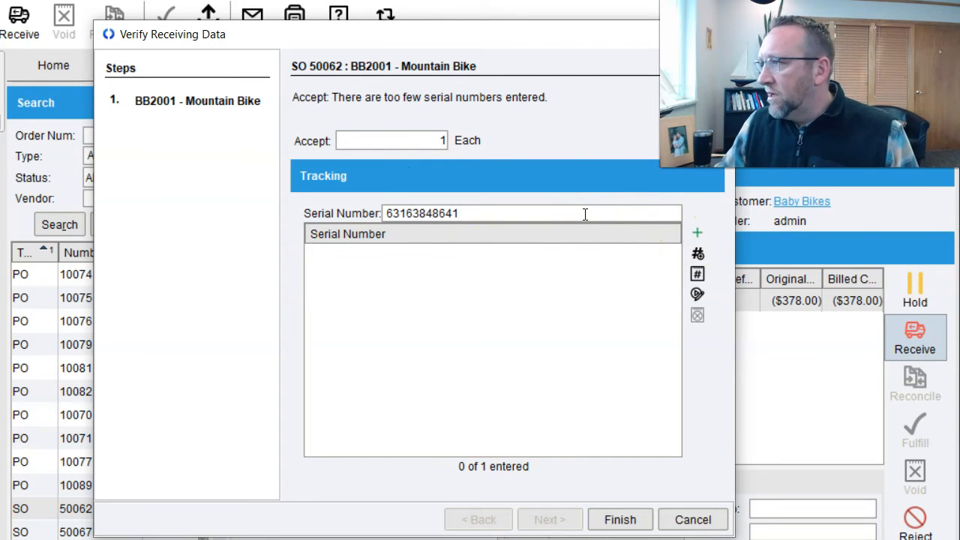
left_click(701, 234)
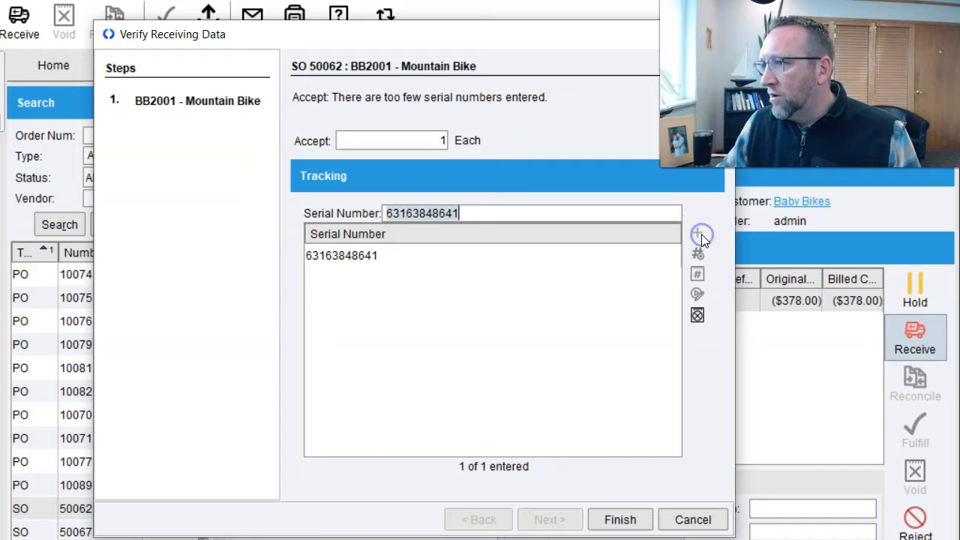
left_click(629, 522)
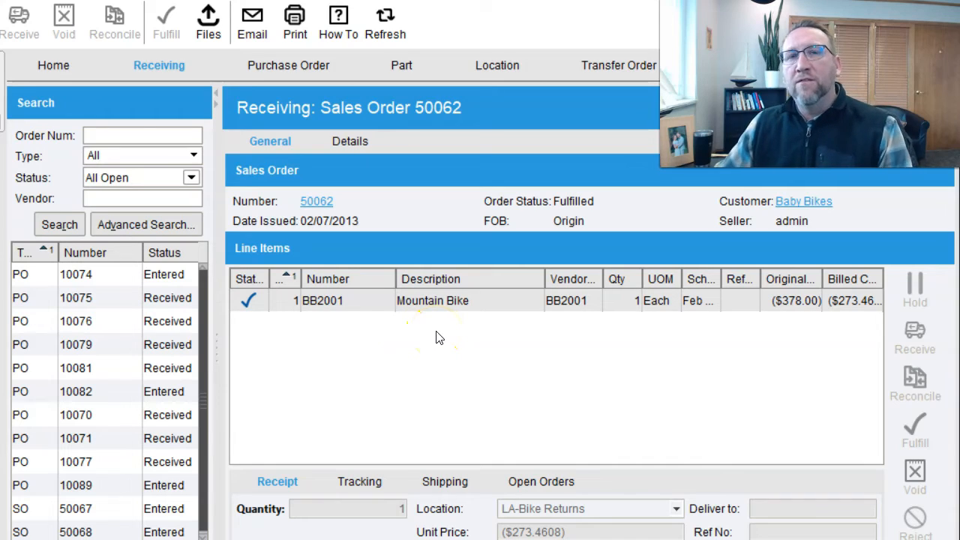
left_click(615, 263)
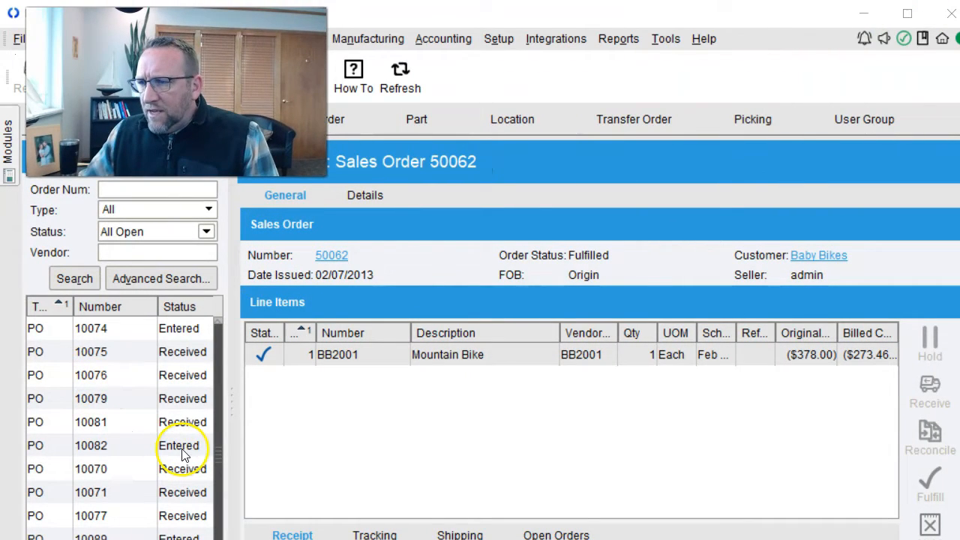
- Open PO 10082, select the first B203 line, and preview the empty Receiving Label Custom report
left_click(175, 444)
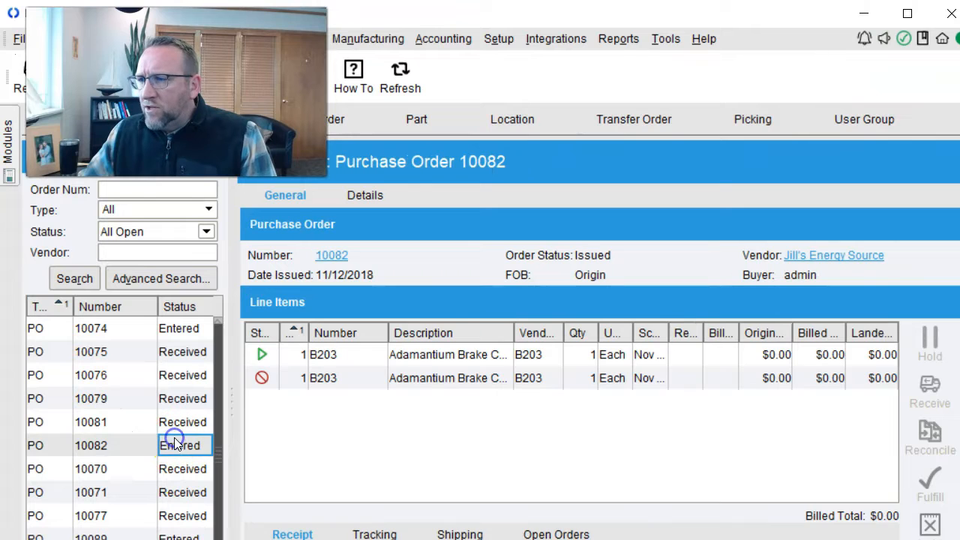
left_click(456, 361)
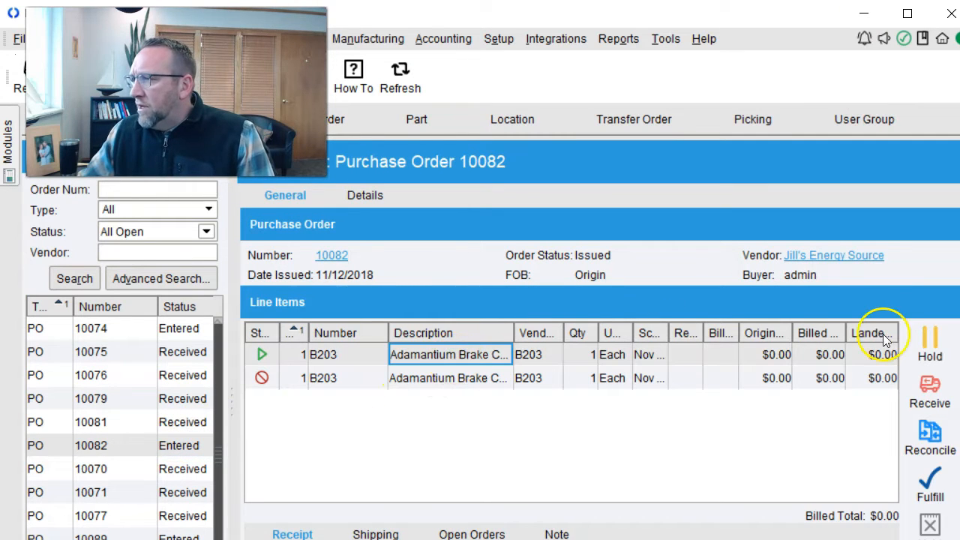
left_click(618, 40)
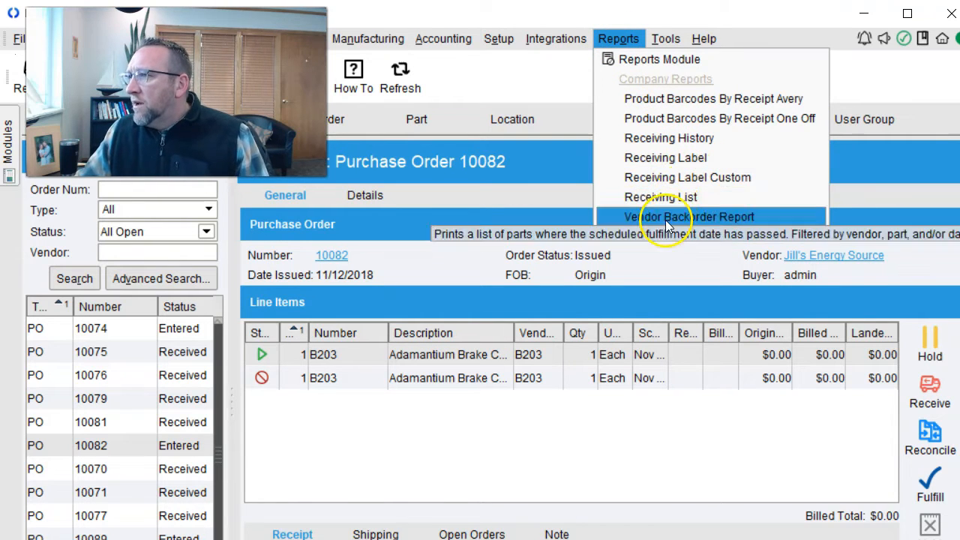
left_click(666, 180)
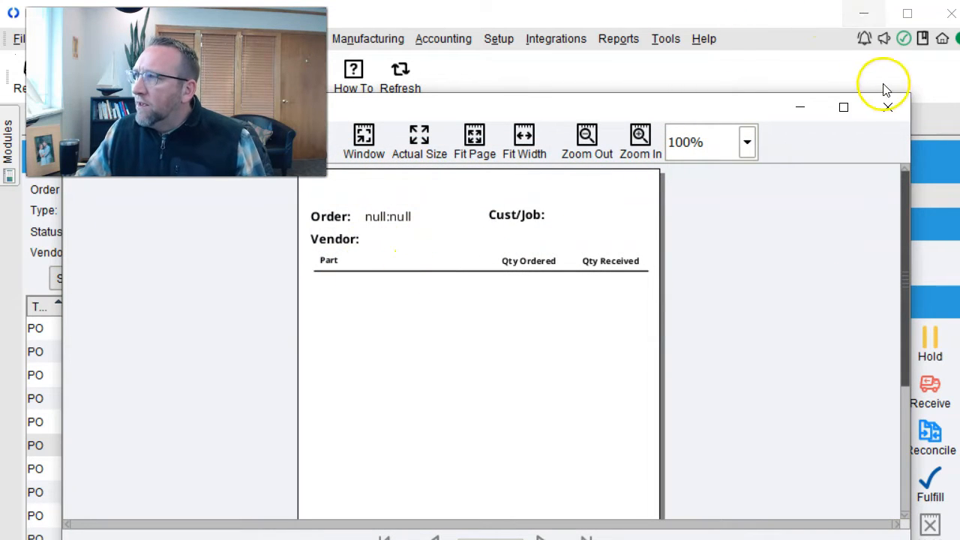
left_click(888, 107)
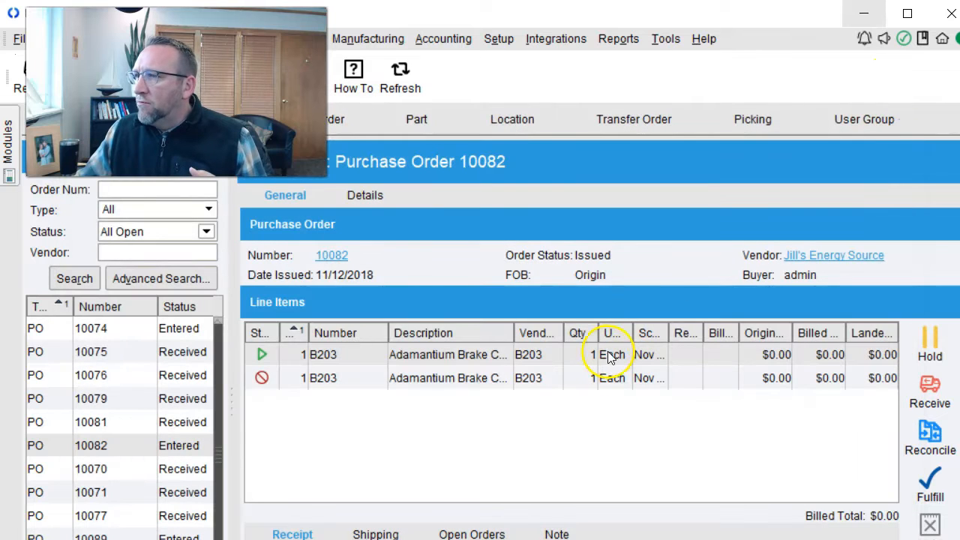
- Receive the first B203 line and preview its Receiving Label Custom labels
left_click(929, 386)
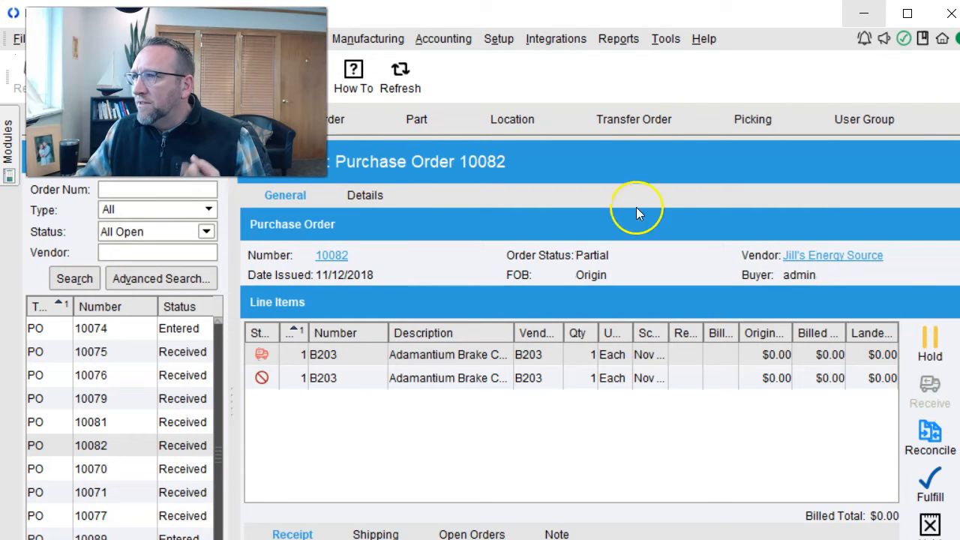
left_click(619, 38)
left_click(667, 179)
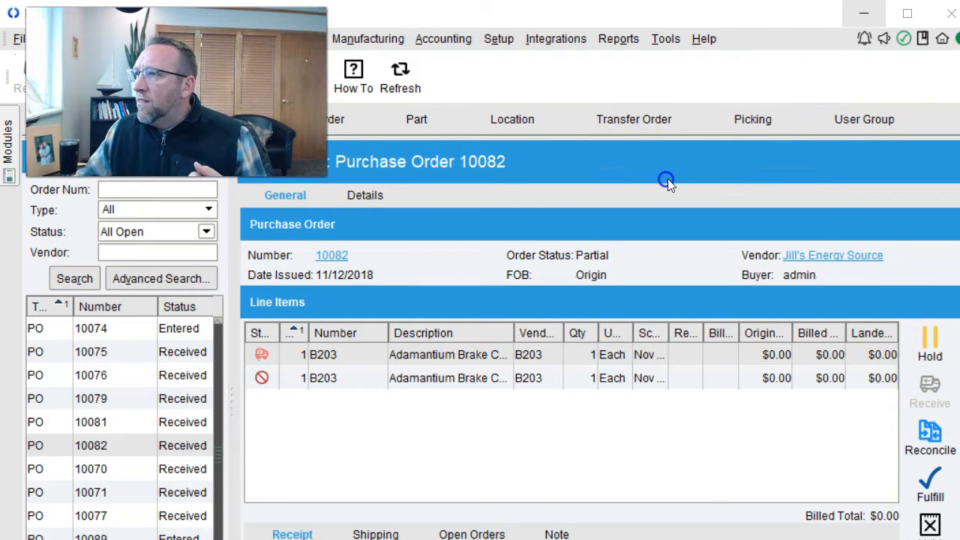
scroll(648, 315, "down", 2)
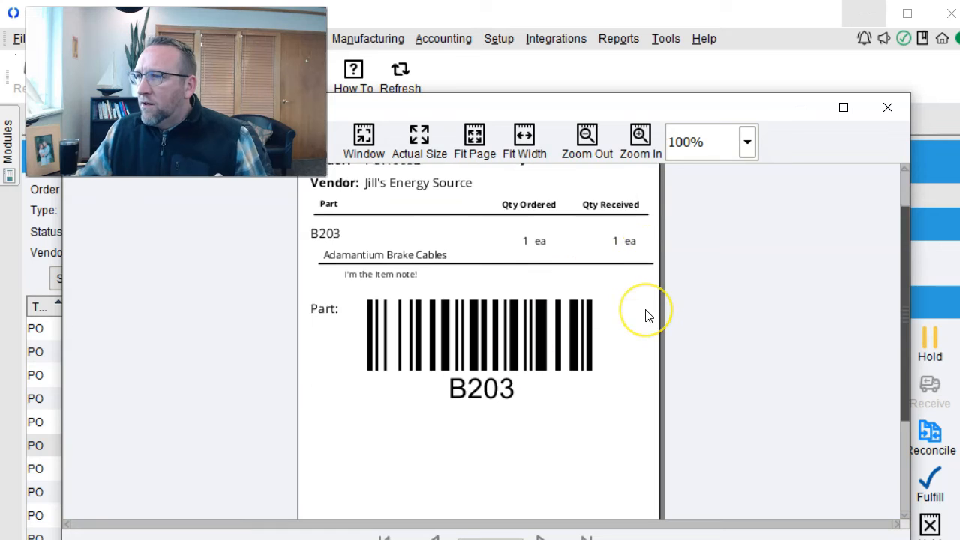
scroll(647, 316, "up", 2)
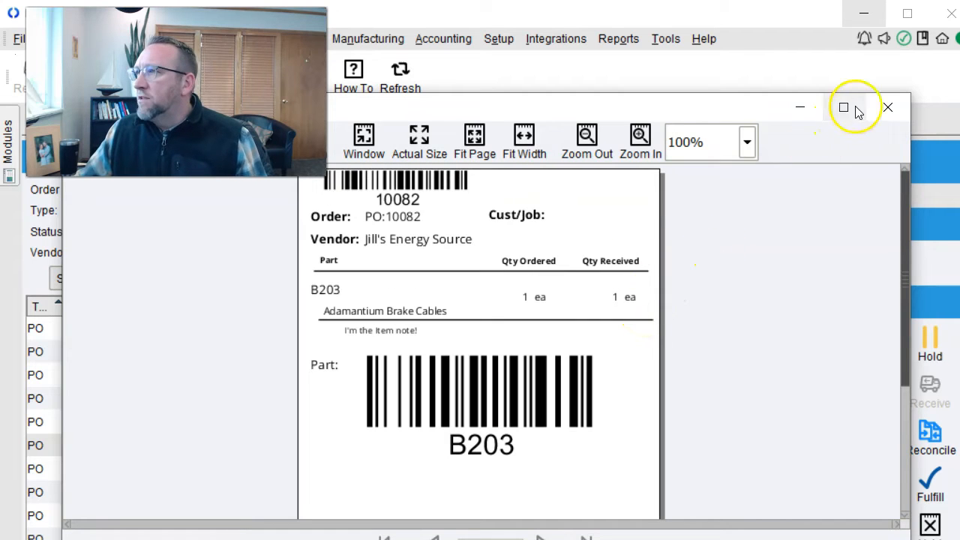
left_click(889, 108)
- Preview the Receiving Label report, then open PO 10074 and select its 12 volt light switch line
left_click(617, 38)
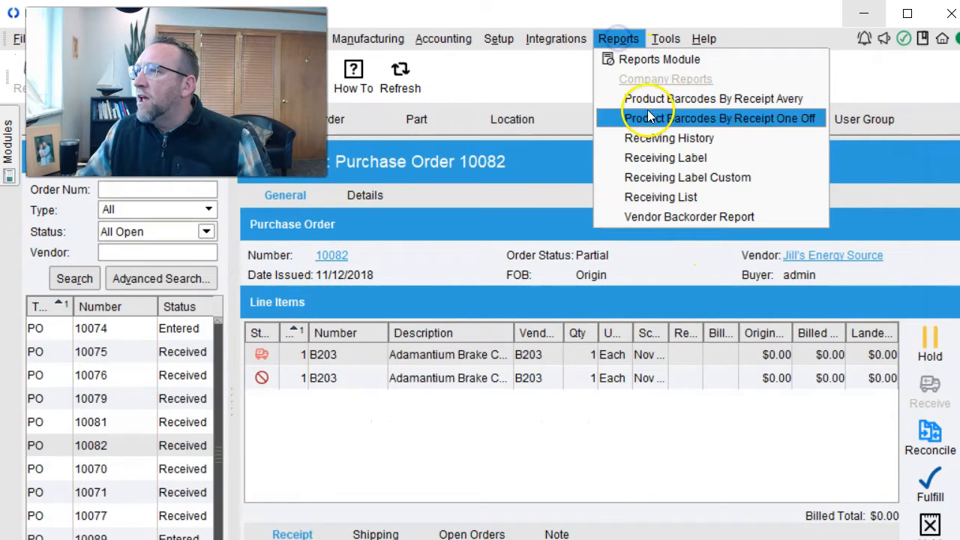
left_click(657, 153)
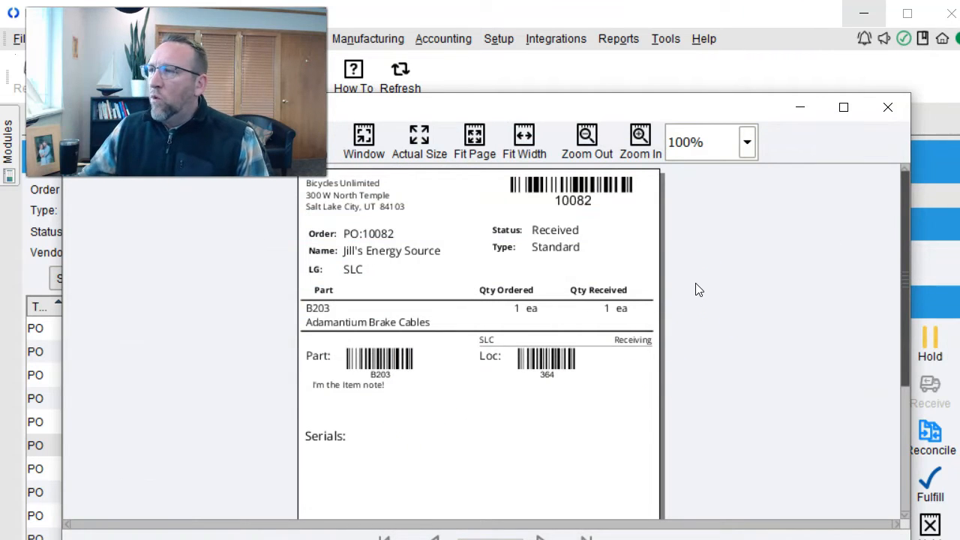
left_click(629, 41)
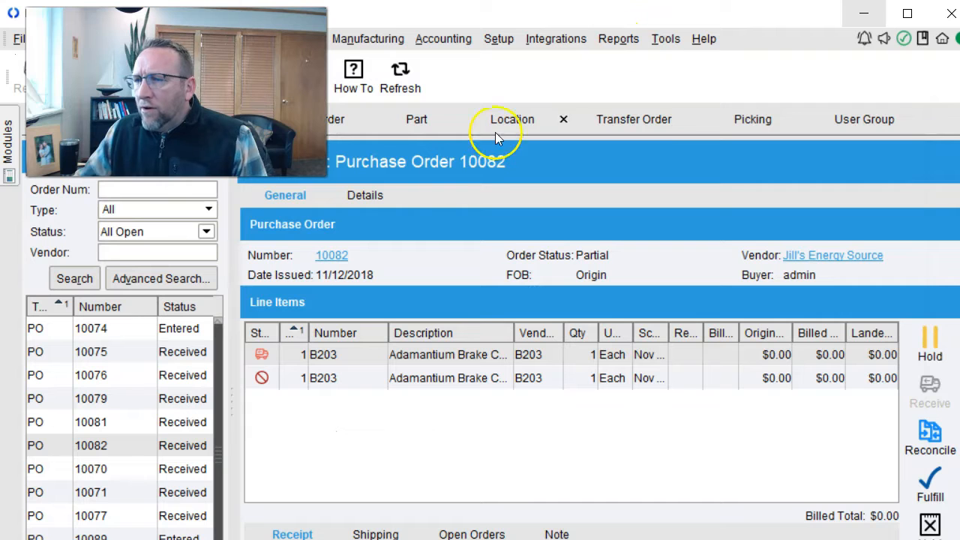
left_click(214, 533)
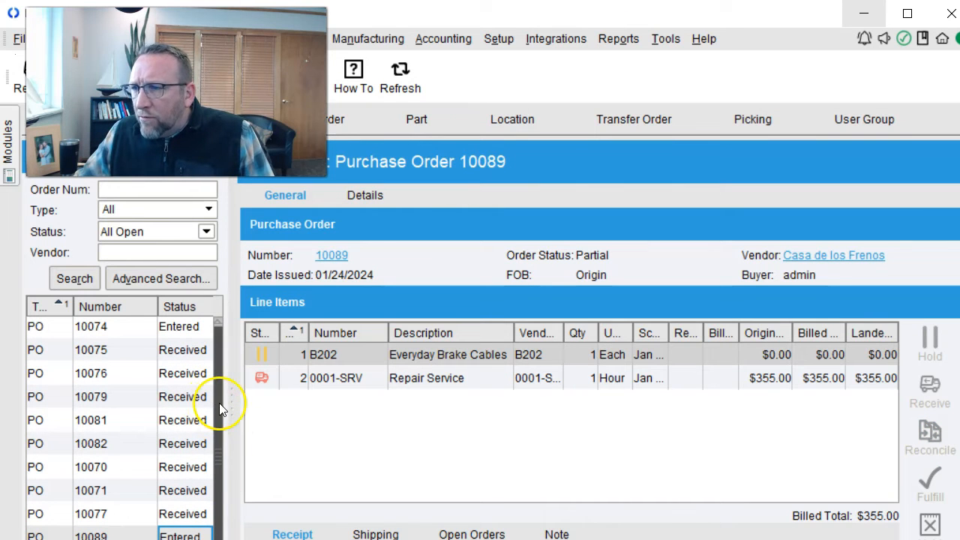
left_click(124, 330)
left_click(622, 357)
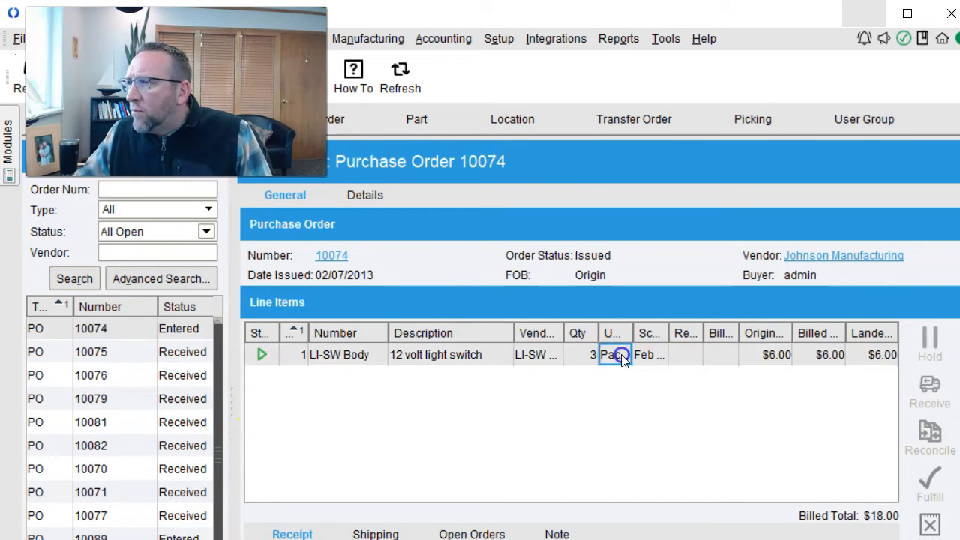
- Preview the Receiving List report for PO 10074 and switch to the mobile Receiving app
left_click(619, 38)
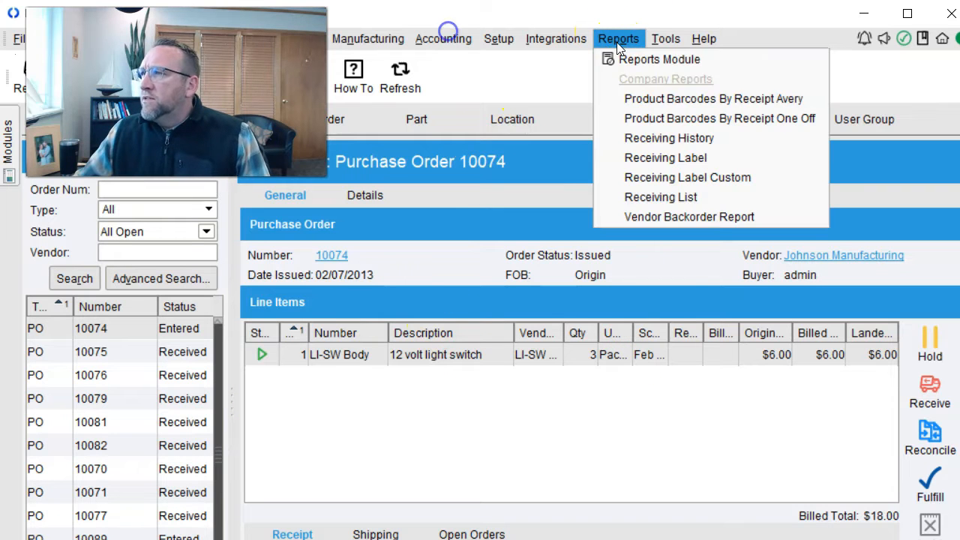
left_click(679, 198)
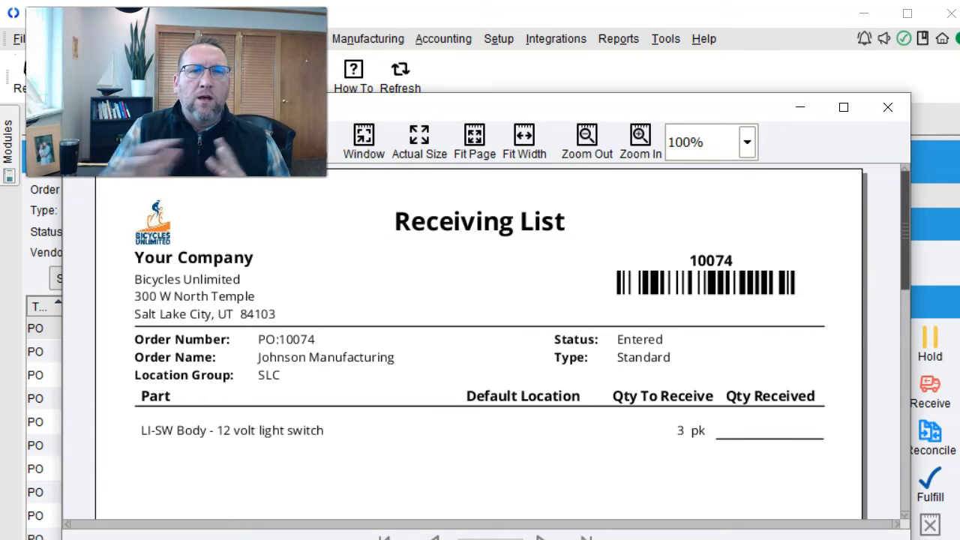
key("alt+Tab")
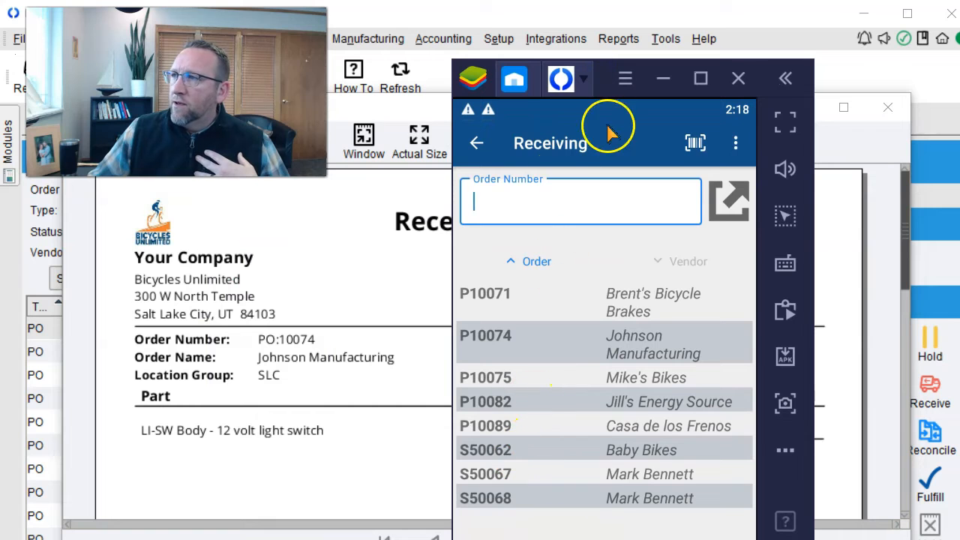
- Drag the BlueStacks window to the screen edge to uncover the PO 10074 Receiving List
left_click_drag(607, 83, 2, 225)
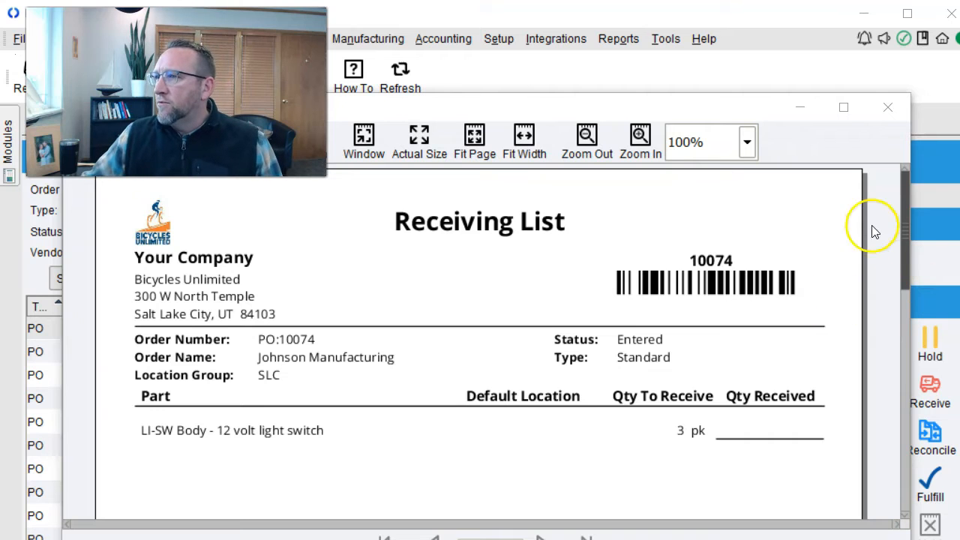
- Run Product Barcodes By Receipt Avery with PO Number 10074, close the blank preview, and reopen Reports
left_click(888, 107)
left_click(609, 39)
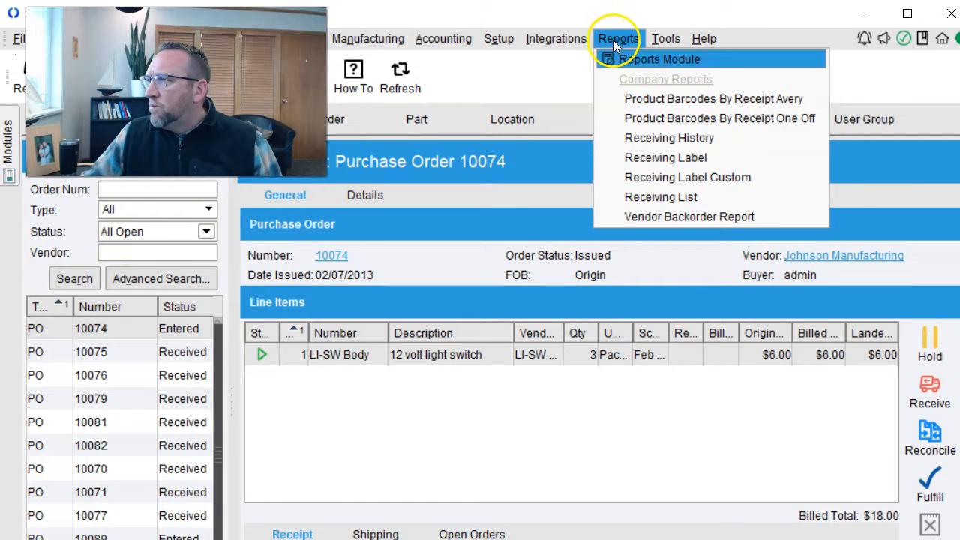
left_click(651, 99)
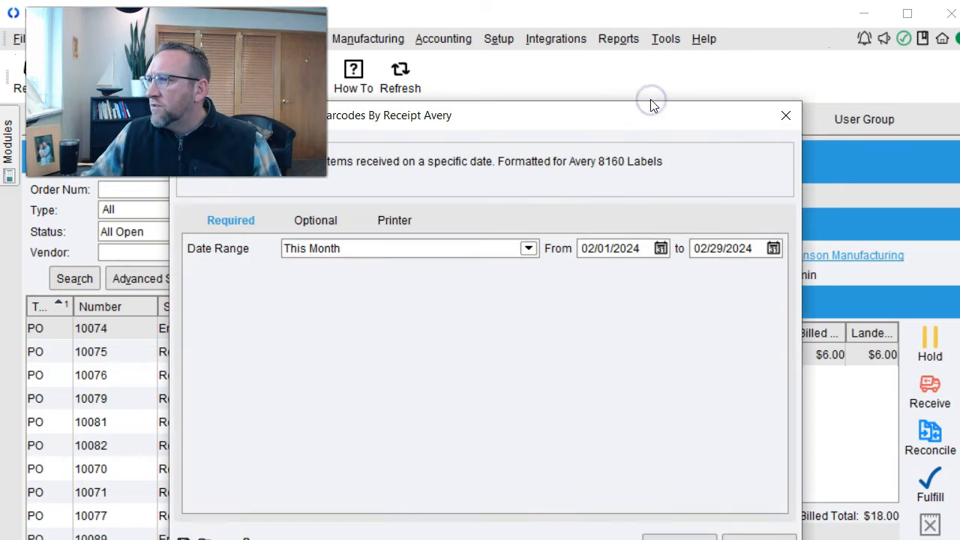
left_click(316, 221)
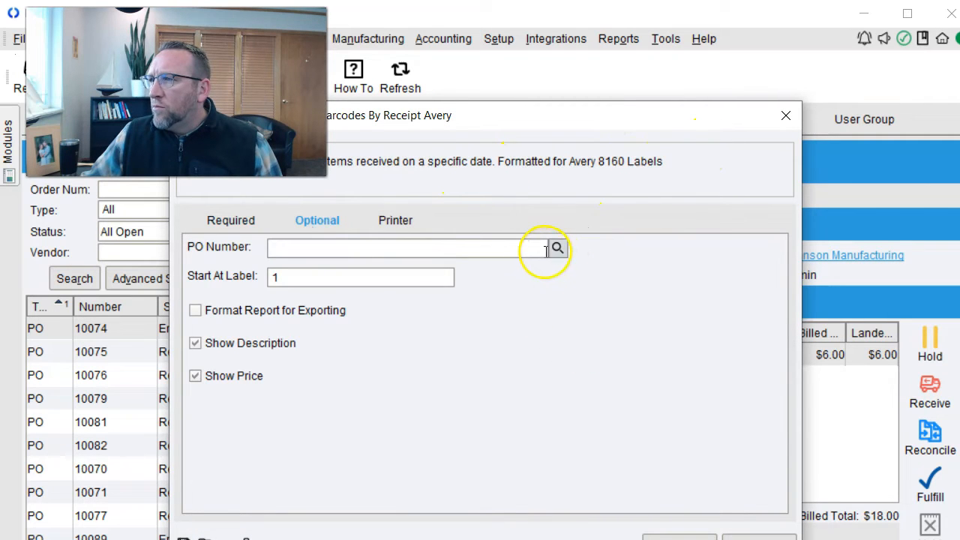
left_click_drag(533, 120, 614, 318)
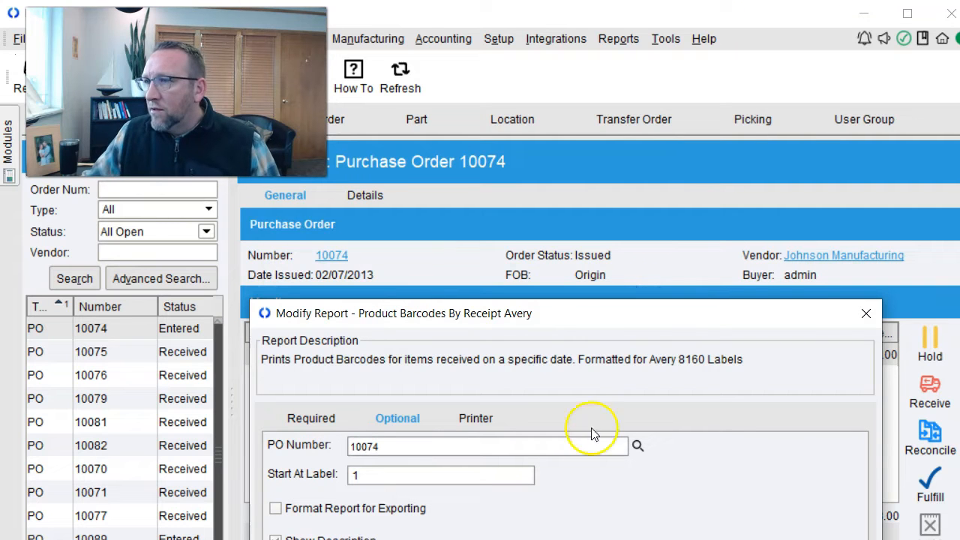
left_click_drag(579, 313, 627, 37)
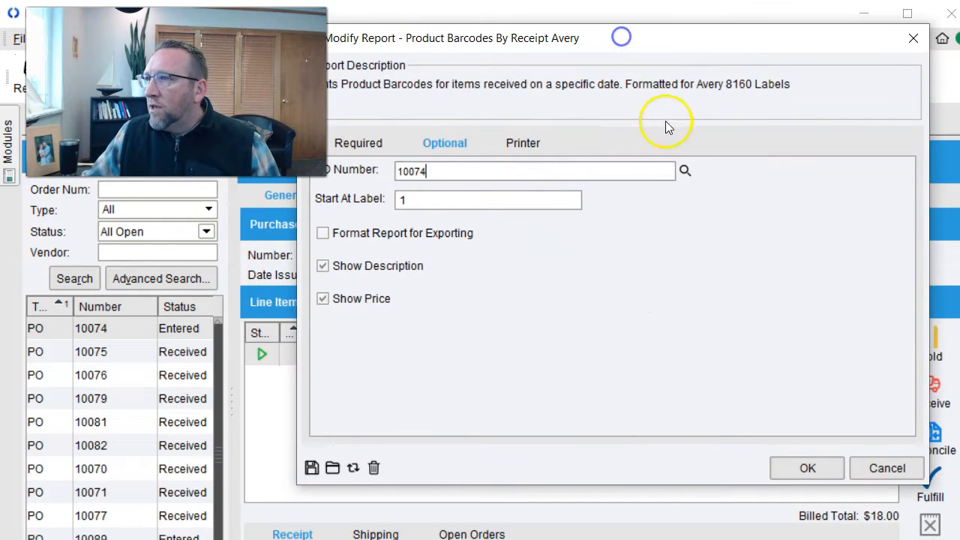
left_click(685, 171)
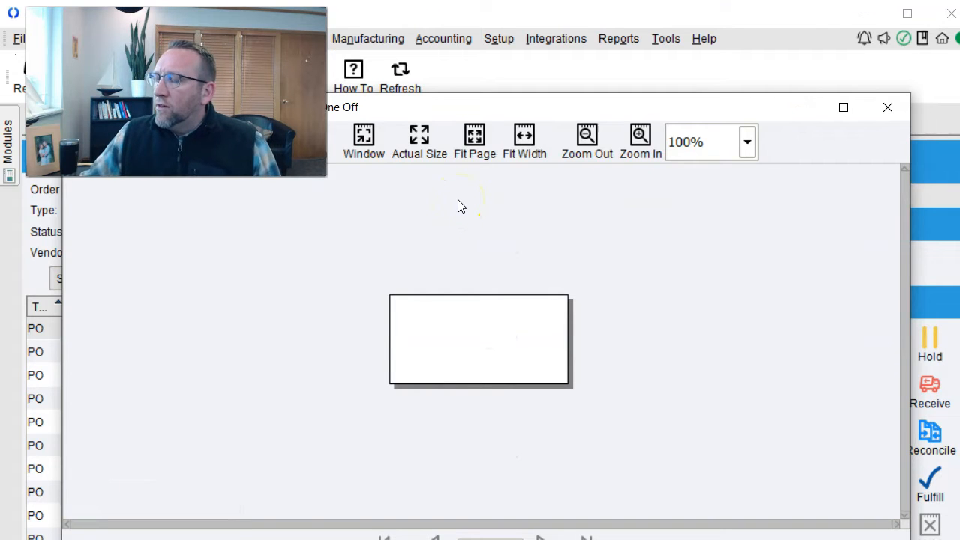
left_click(890, 109)
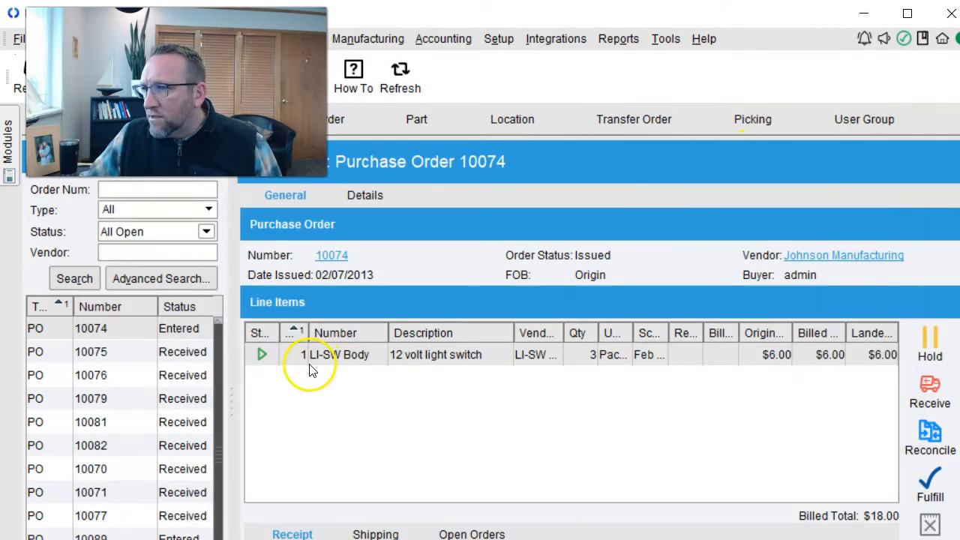
left_click(619, 39)
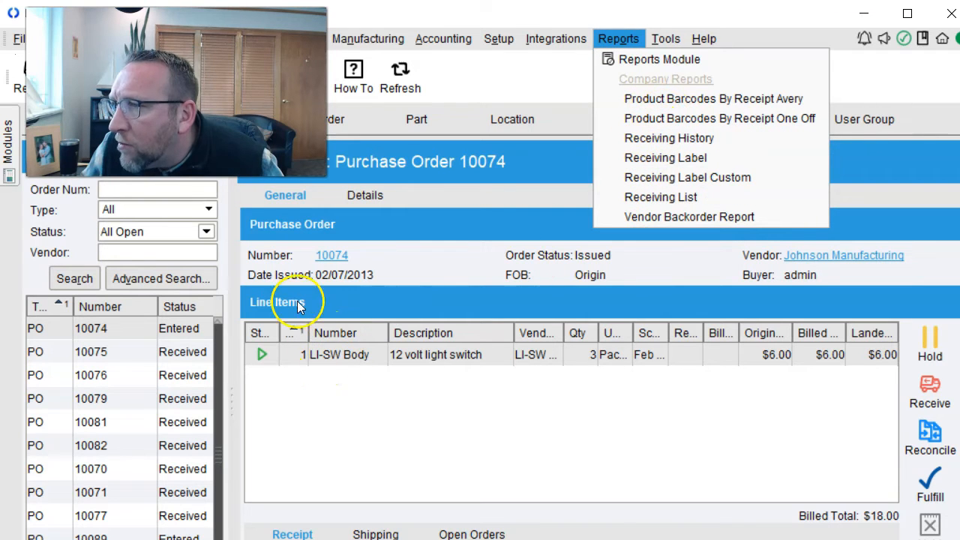
left_click_drag(199, 100, 634, 263)
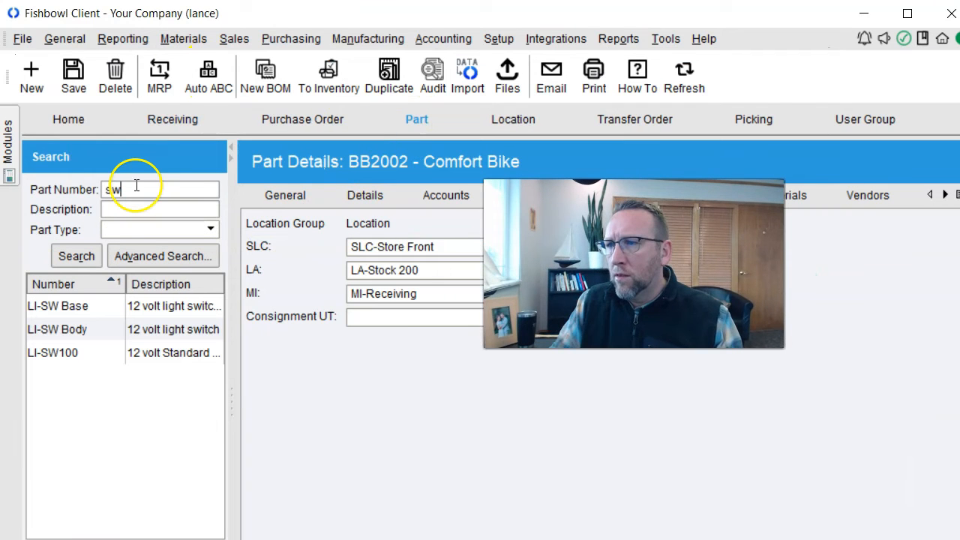
left_click(75, 329)
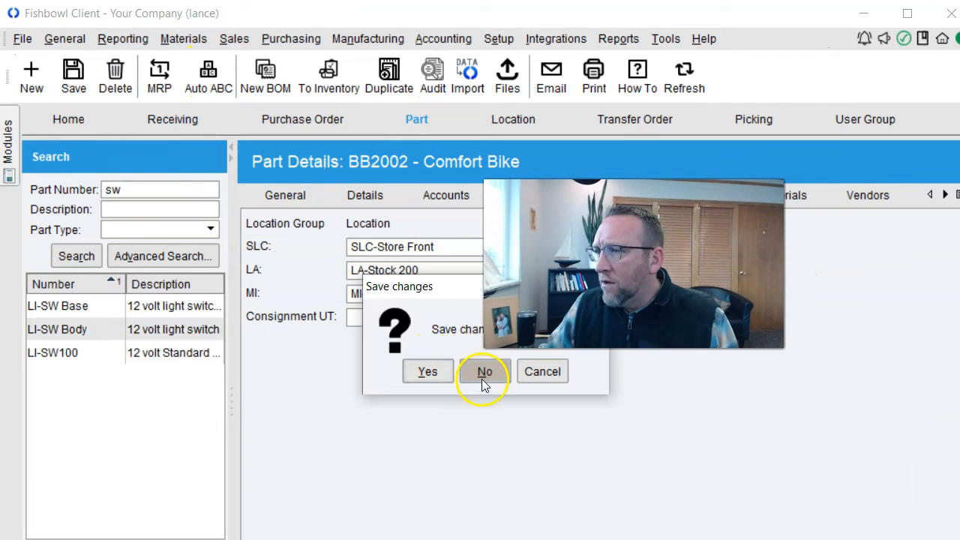
left_click(485, 372)
left_click(354, 195)
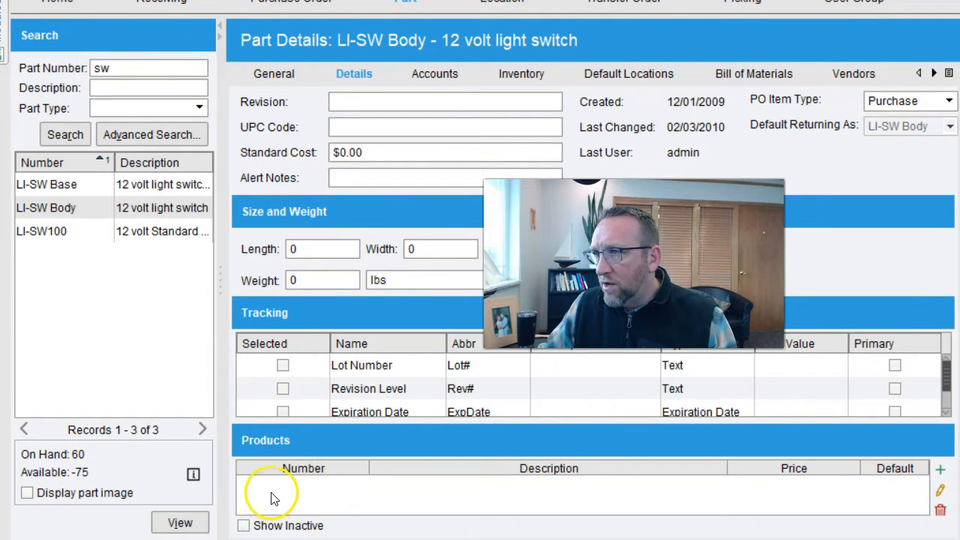
left_click(272, 74)
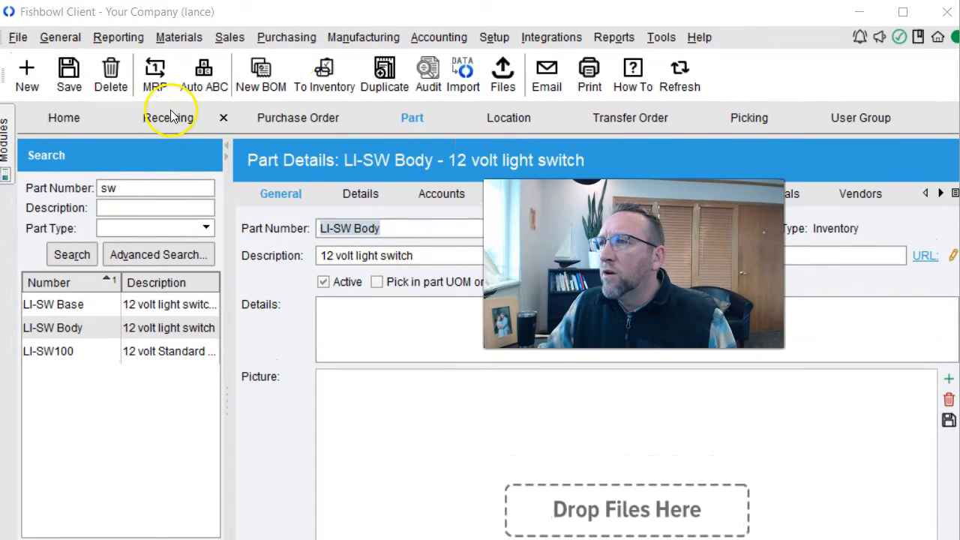
left_click(171, 117)
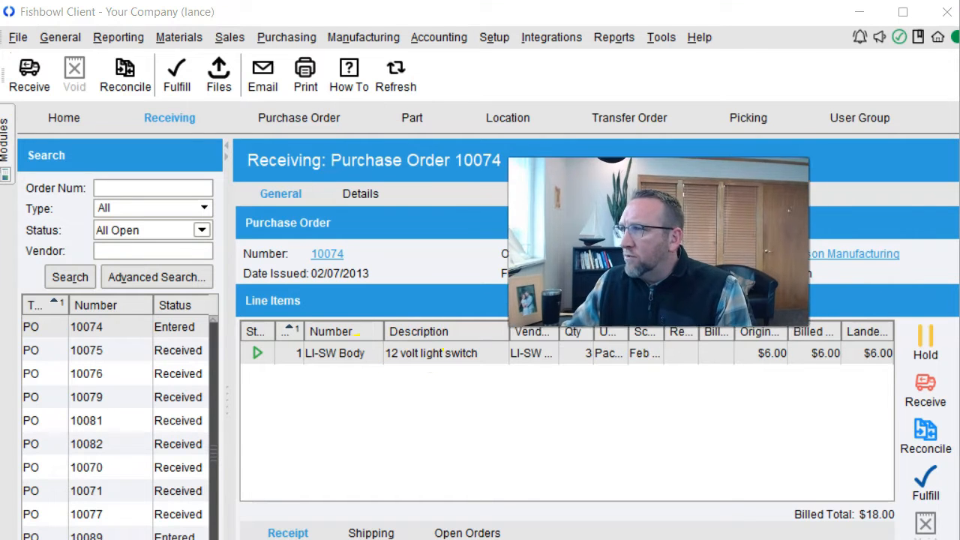
left_click(612, 50)
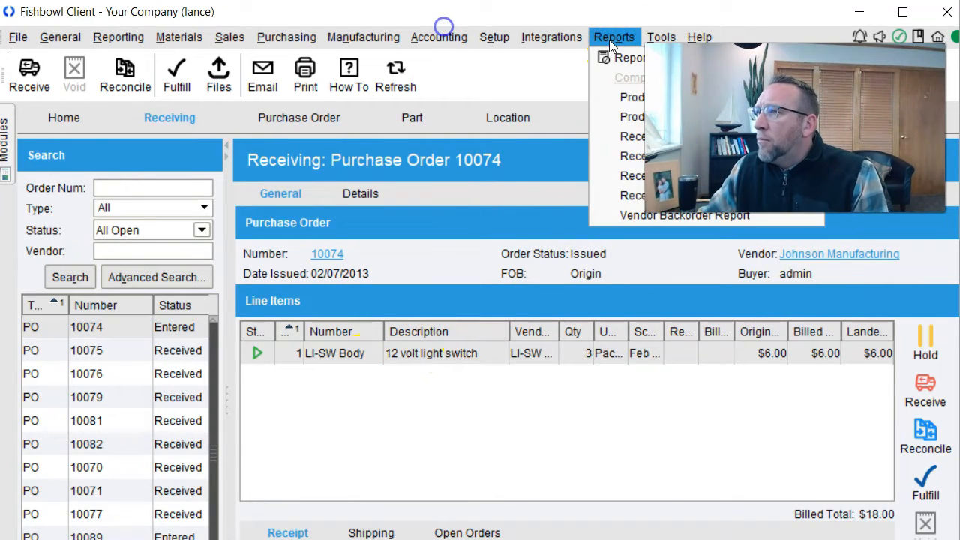
left_click(614, 56)
left_click(614, 55)
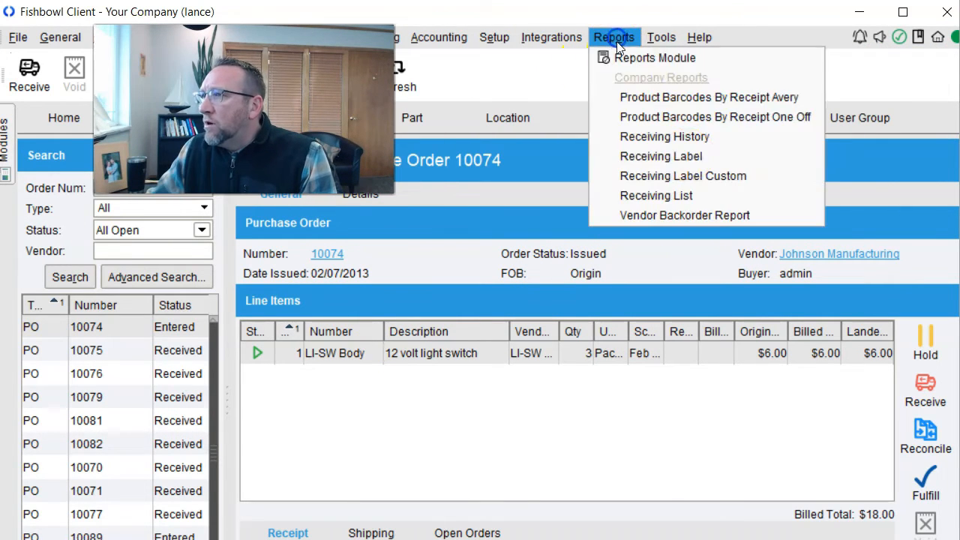
left_click(682, 177)
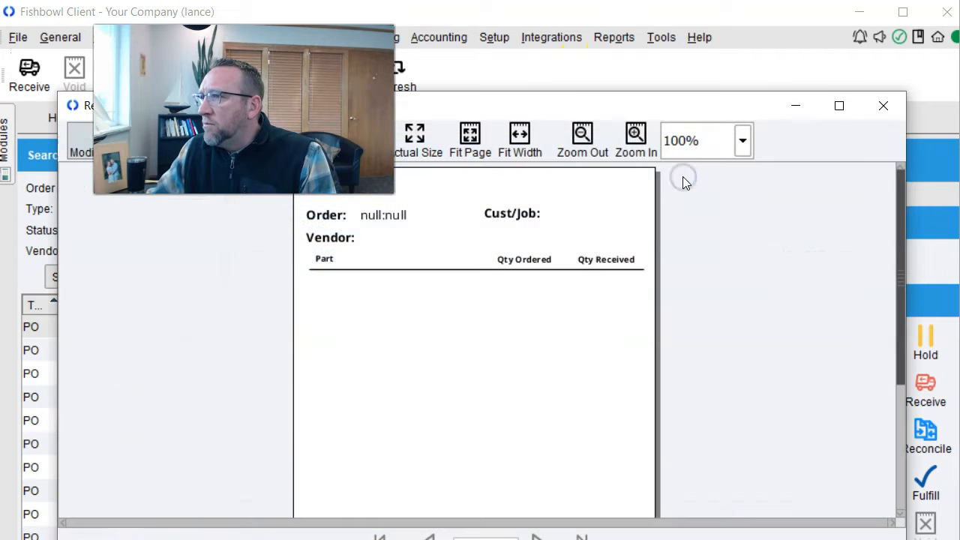
left_click(882, 108)
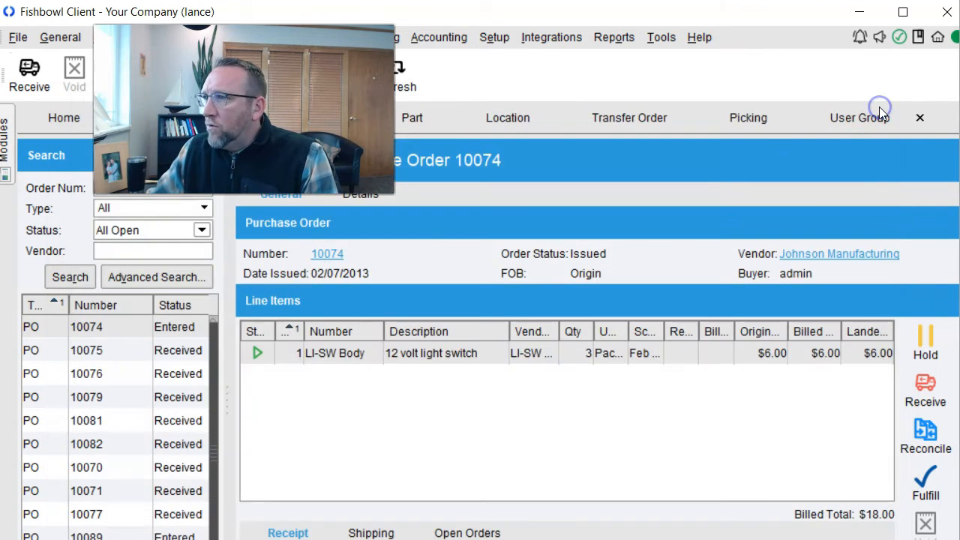
left_click(613, 40)
- Associate the Part Barcodes By PO Avery label report with the Receiving module and save
left_click(126, 184)
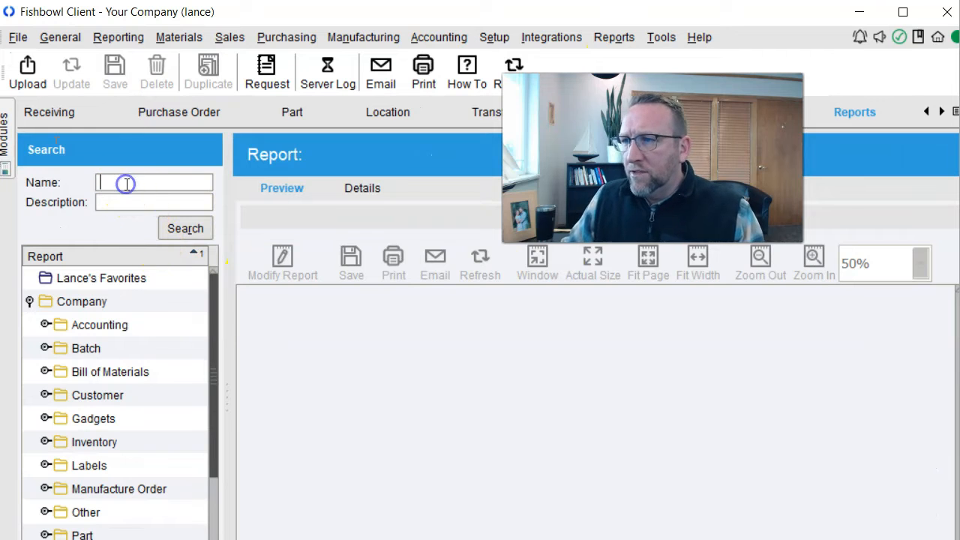
left_click(45, 465)
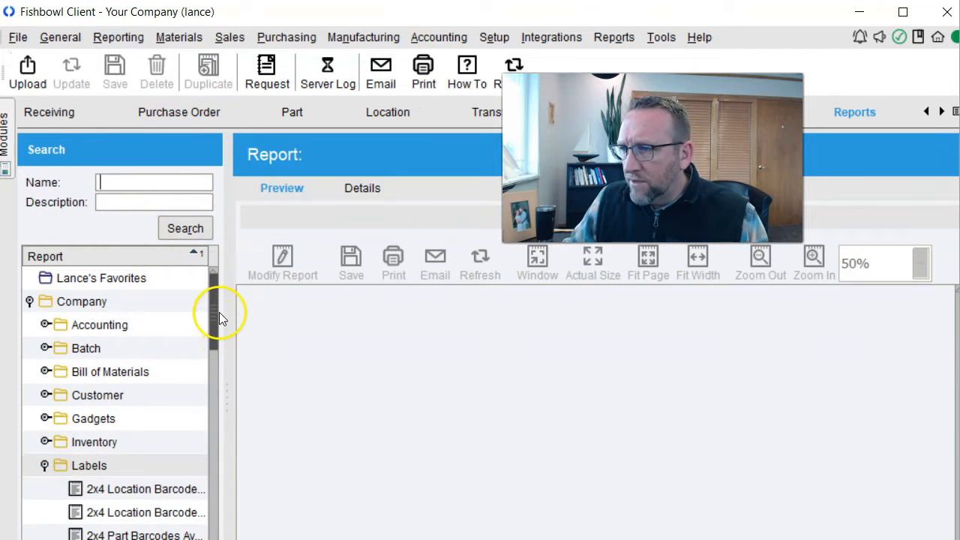
left_click_drag(216, 313, 216, 352)
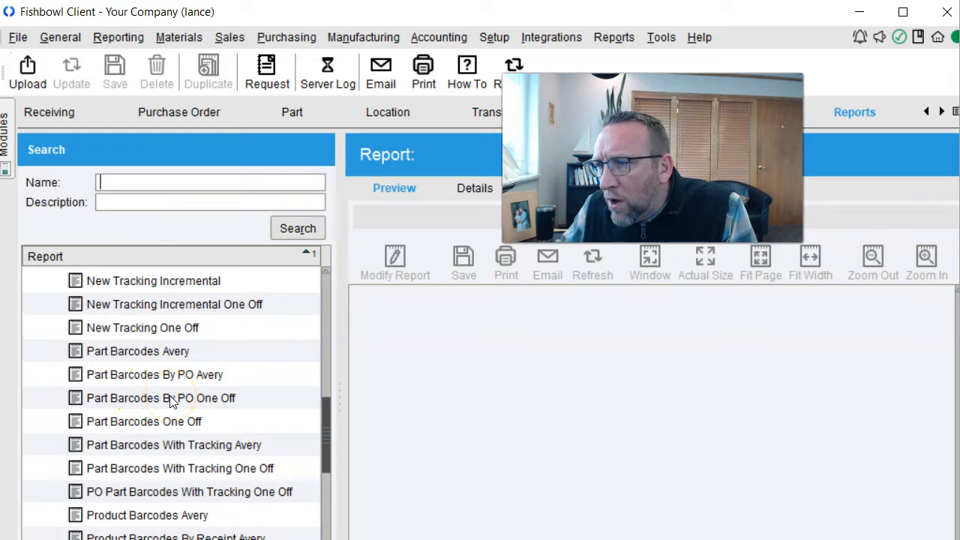
double_click(171, 402)
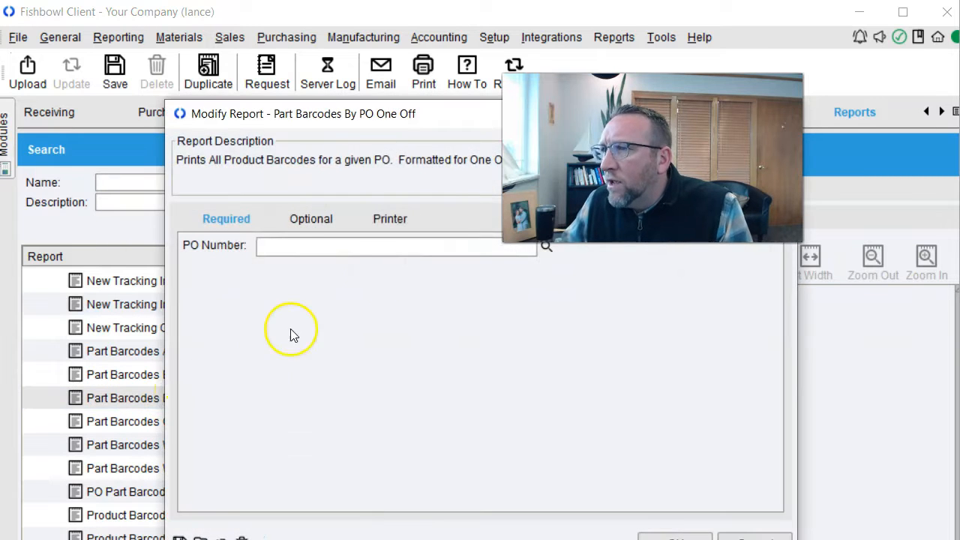
key("Escape")
left_click(470, 188)
left_click_drag(951, 443, 951, 487)
left_click(798, 494)
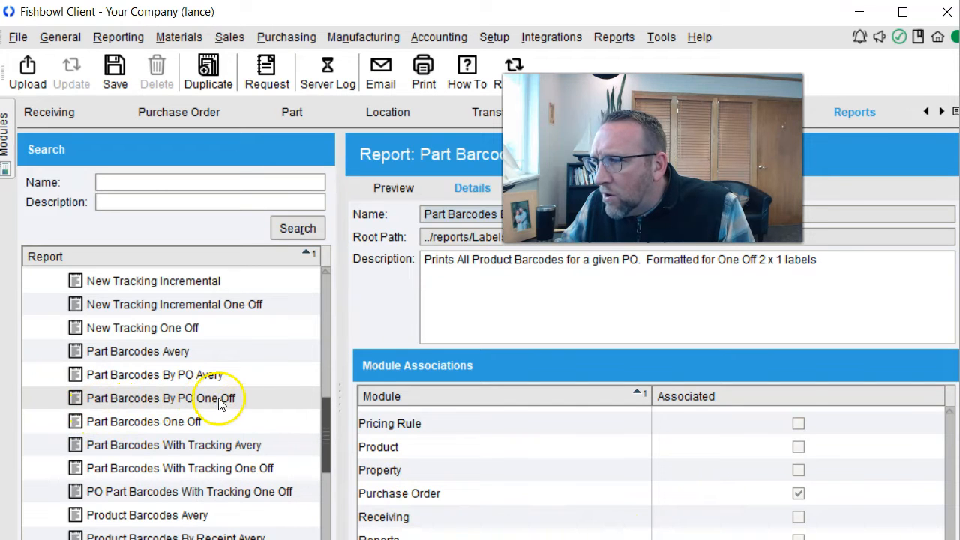
left_click(189, 377)
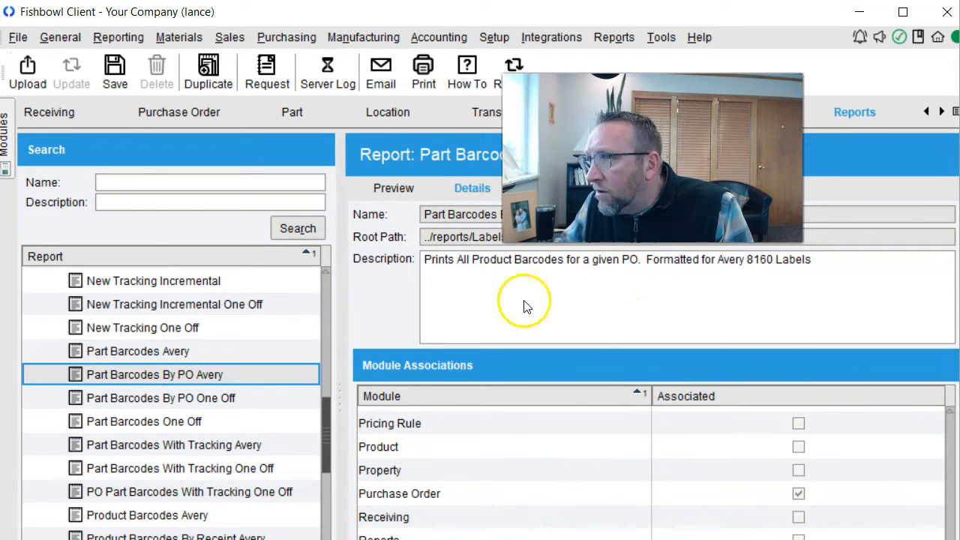
left_click(798, 518)
left_click(114, 68)
- Associate the Part Barcodes By PO One Off report with Receiving and save
double_click(182, 396)
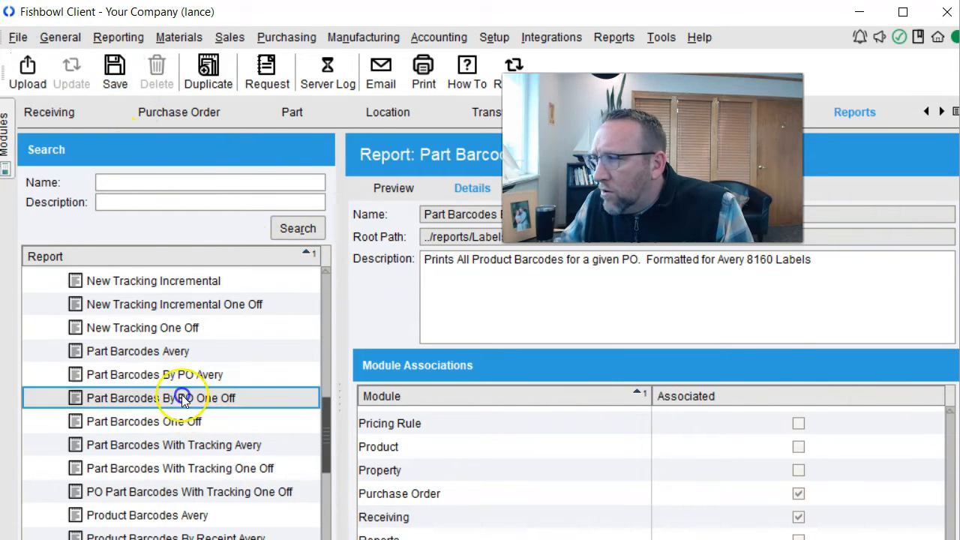
left_click(697, 537)
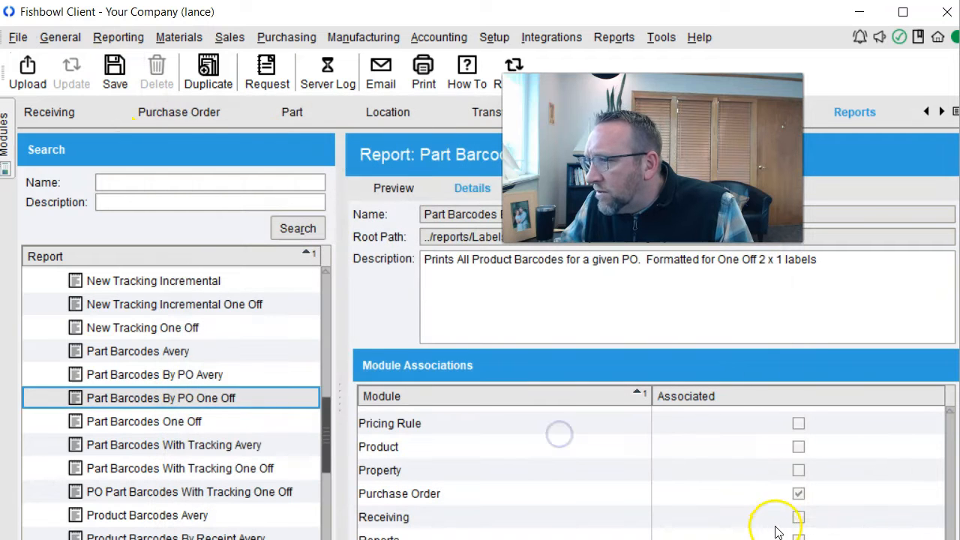
left_click(799, 518)
left_click(115, 71)
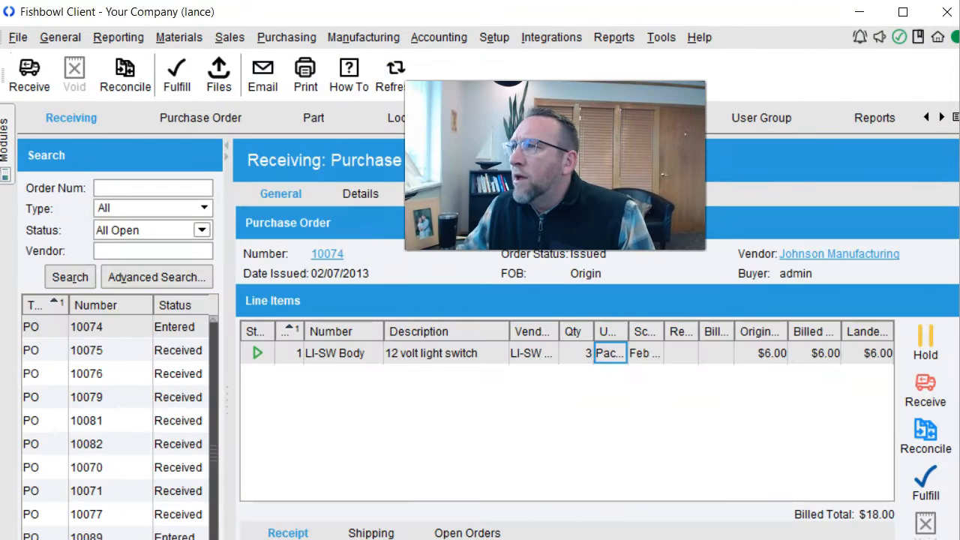
left_click_drag(555, 165, 165, 101)
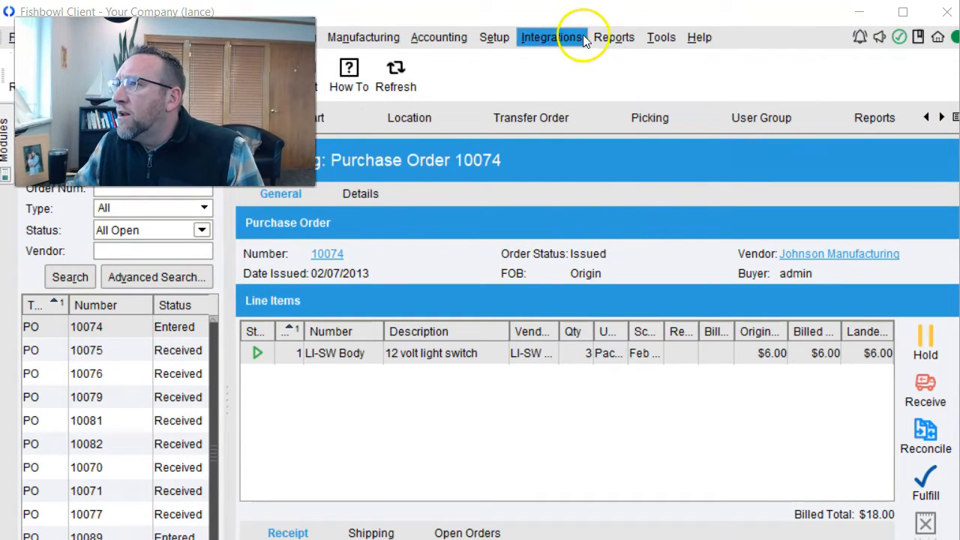
- Run the Part Barcodes By PO One Off report for PO 10074 to preview the LI-SW Body label
left_click(615, 37)
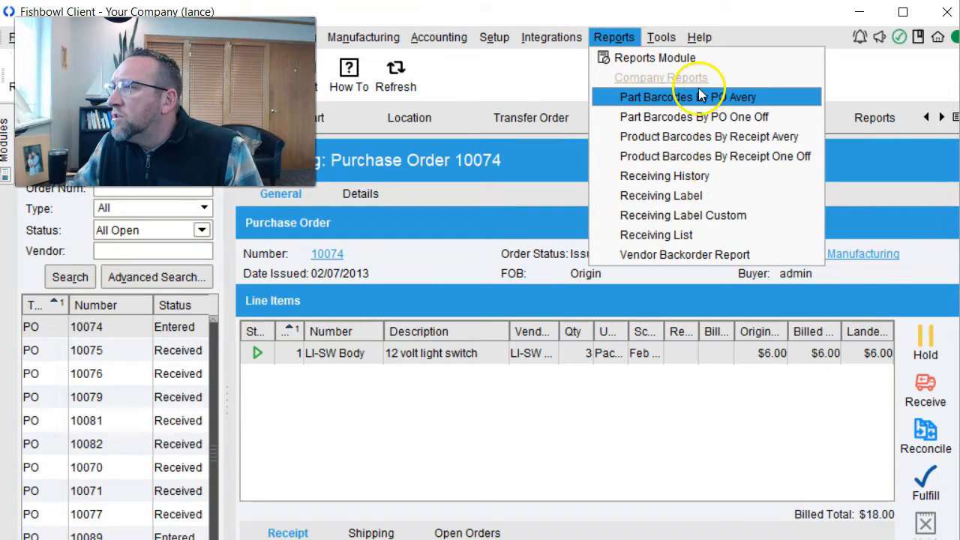
left_click(660, 116)
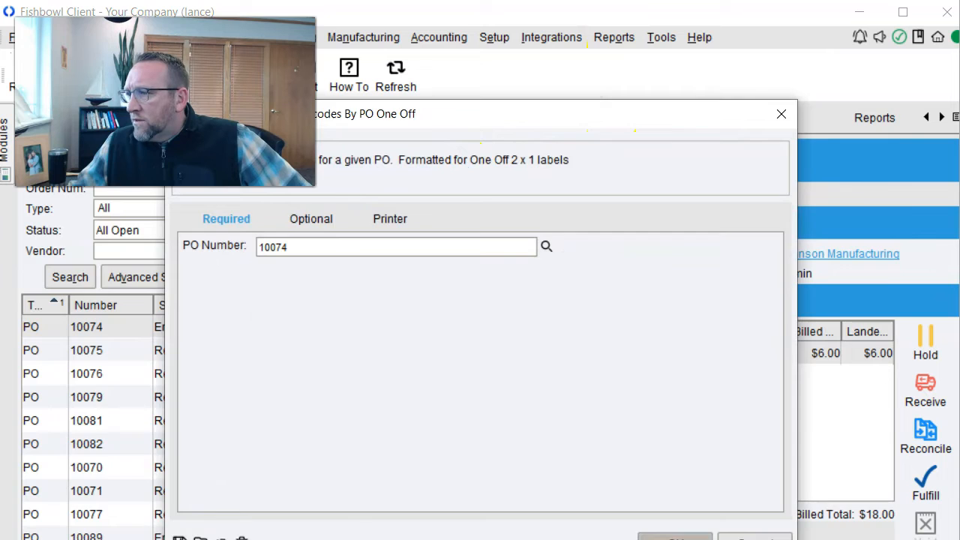
left_click(675, 535)
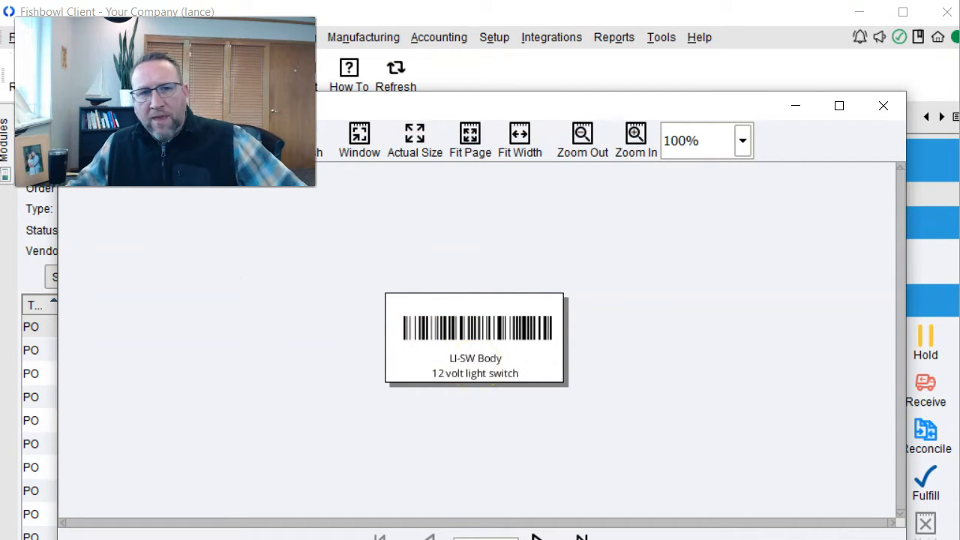
left_click_drag(0, 252, 575, 36)
- In Fishbowl Go, refresh the order list, open P10089 for receiving, and show its options menu
left_click(464, 299)
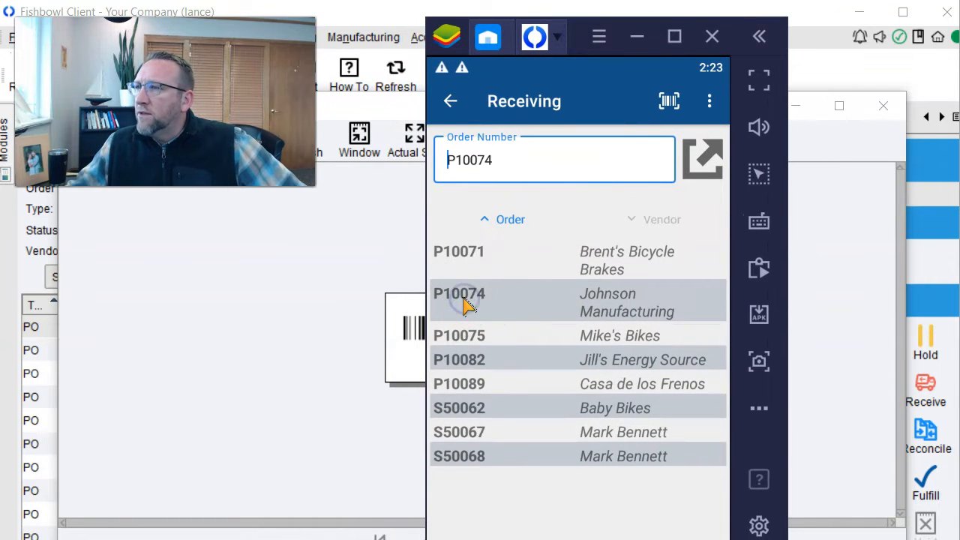
left_click(710, 100)
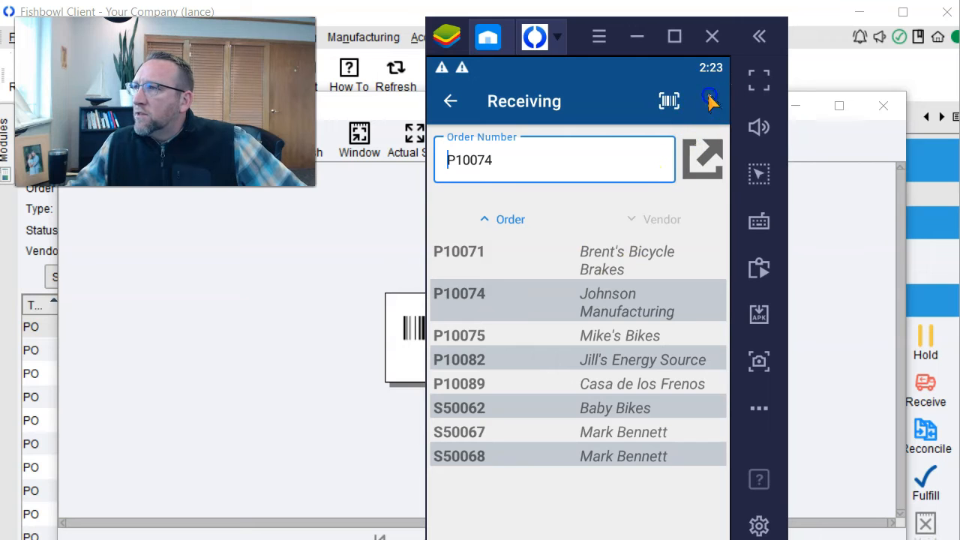
left_click(474, 328)
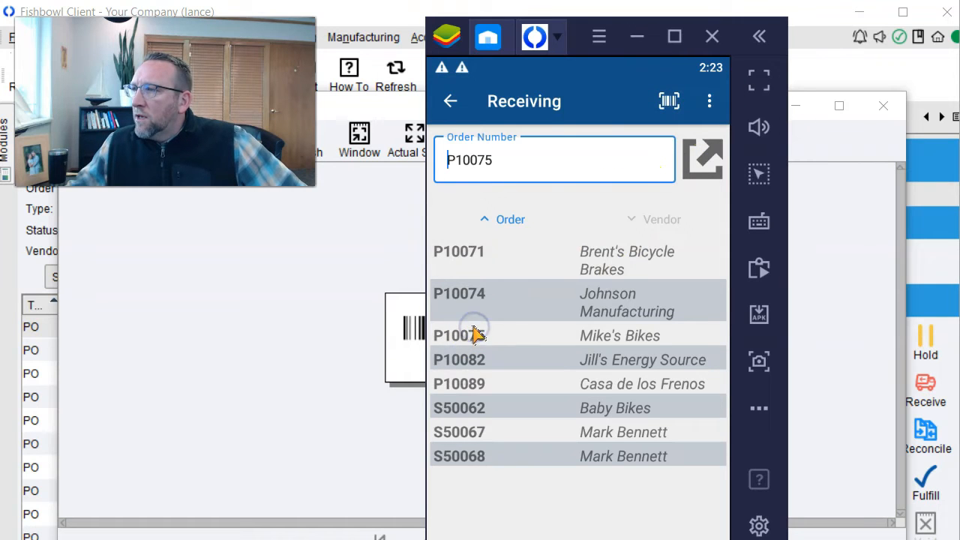
left_click_drag(543, 234, 539, 428)
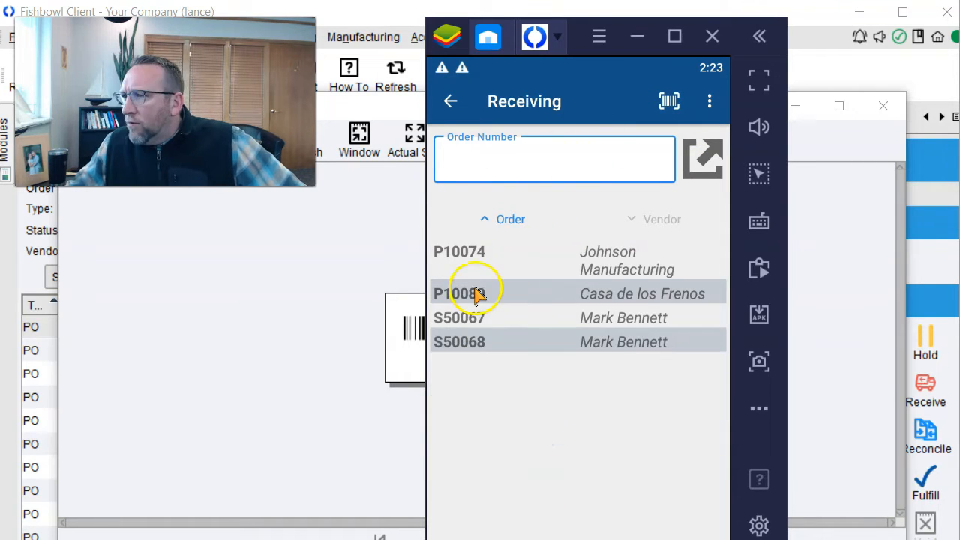
left_click(698, 157)
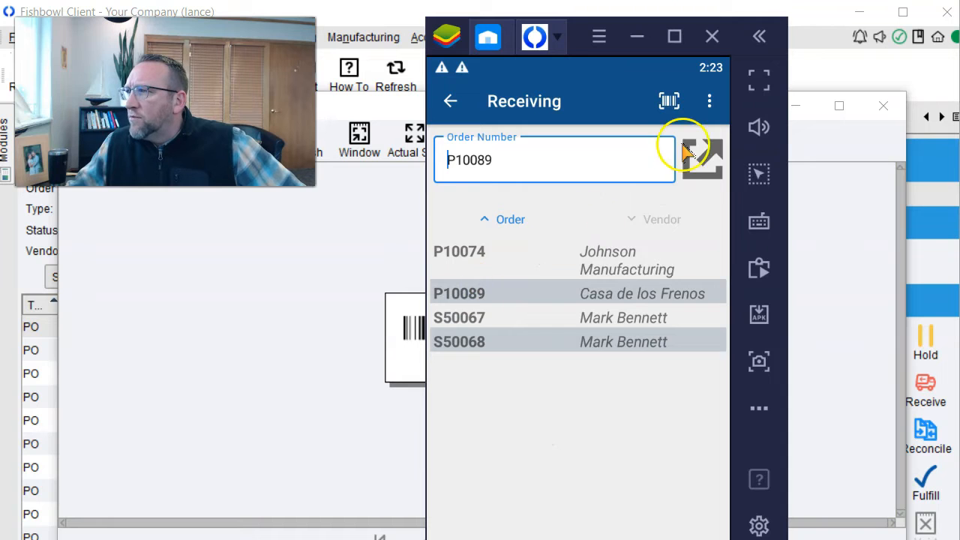
left_click(594, 249)
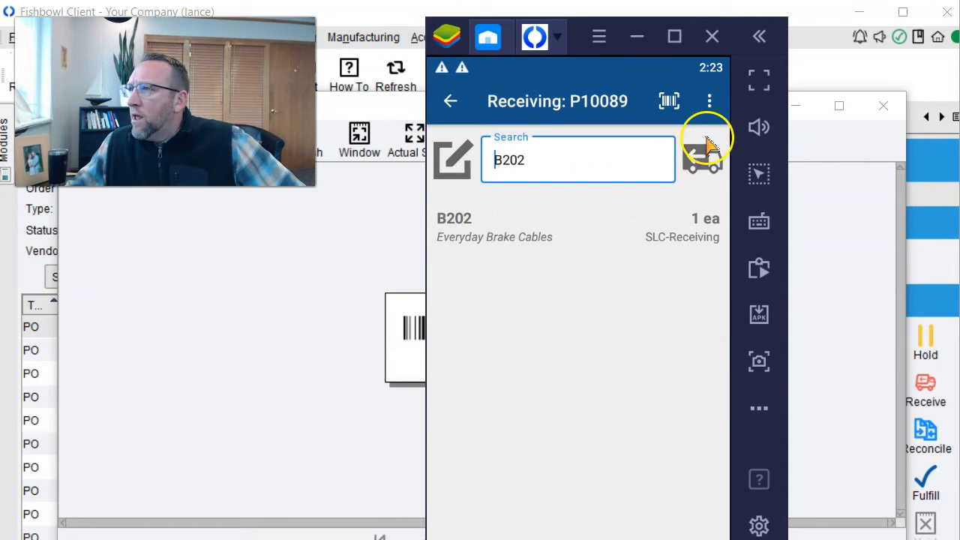
left_click(710, 100)
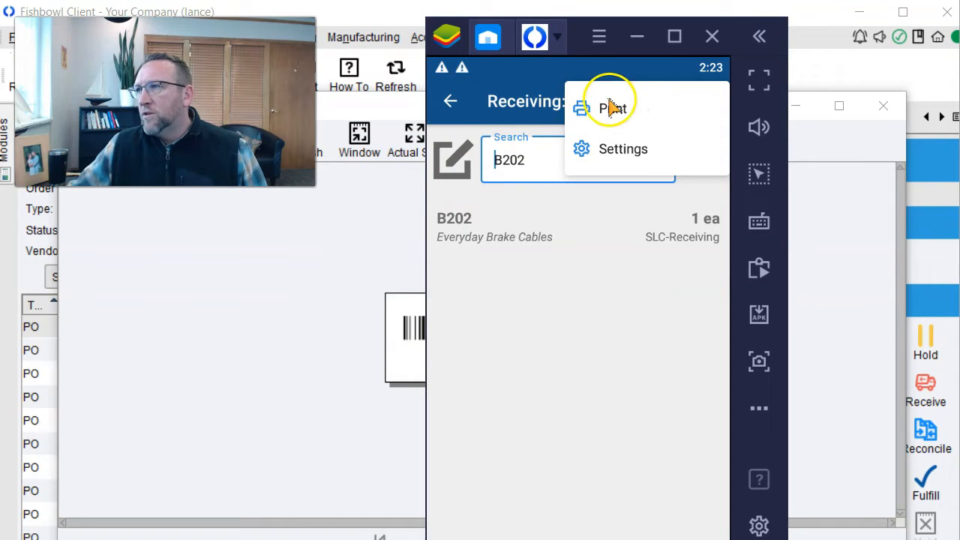
- Close the One Off barcode label preview and mobile print options, returning to PO 10074's Receiving screen
left_click(172, 240)
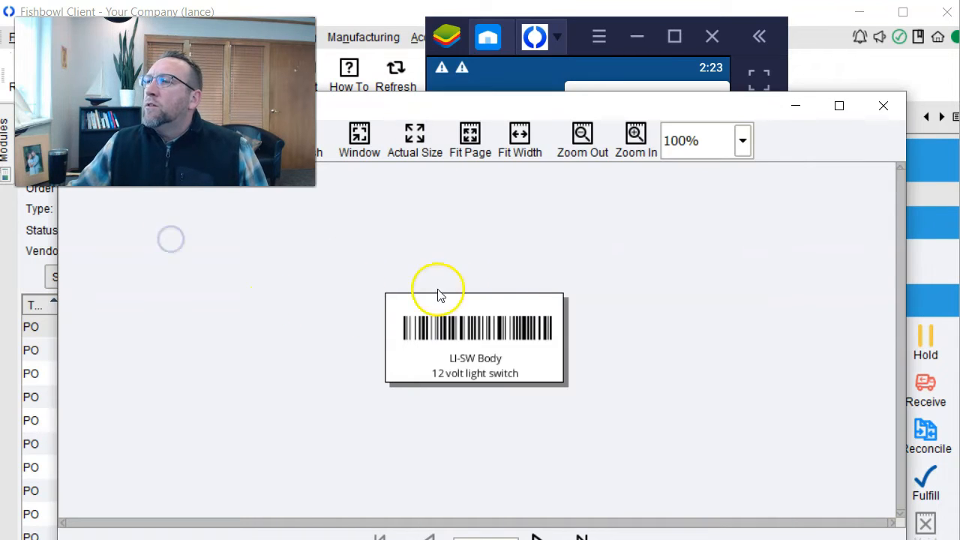
left_click_drag(438, 118, 678, 99)
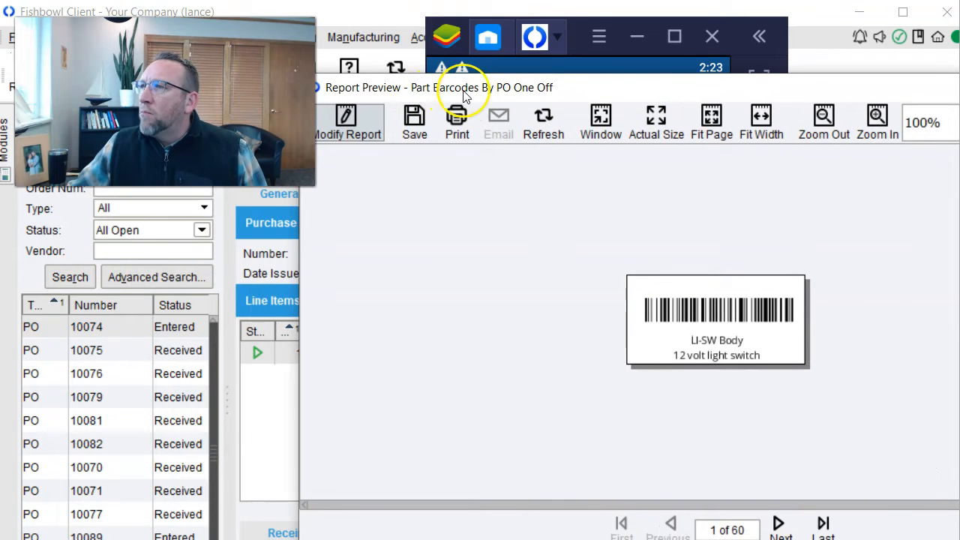
left_click_drag(721, 94, 508, 71)
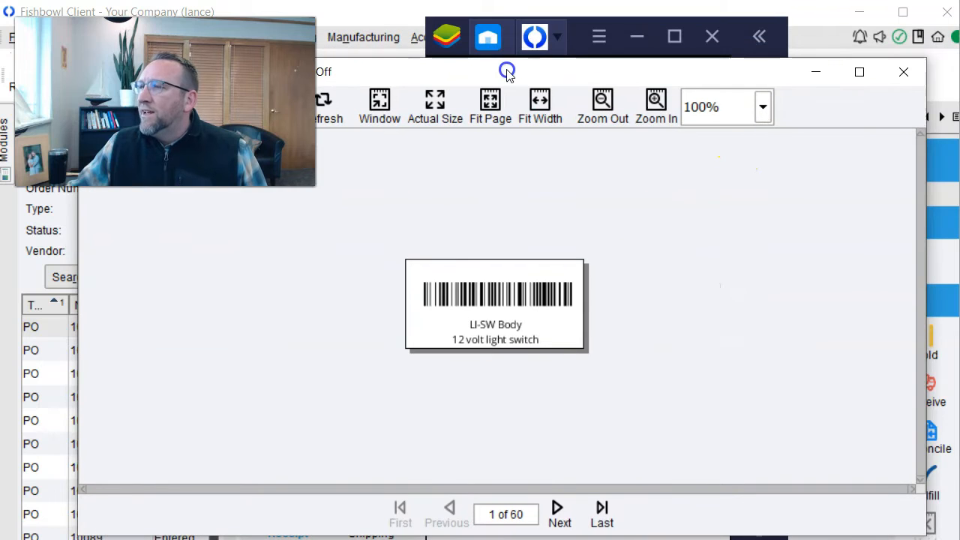
left_click(904, 72)
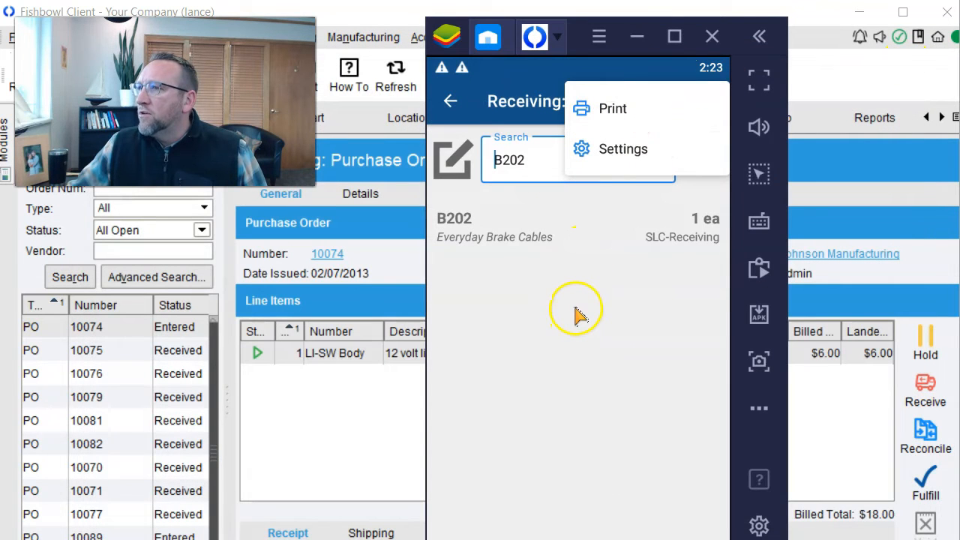
left_click(576, 311)
left_click(325, 433)
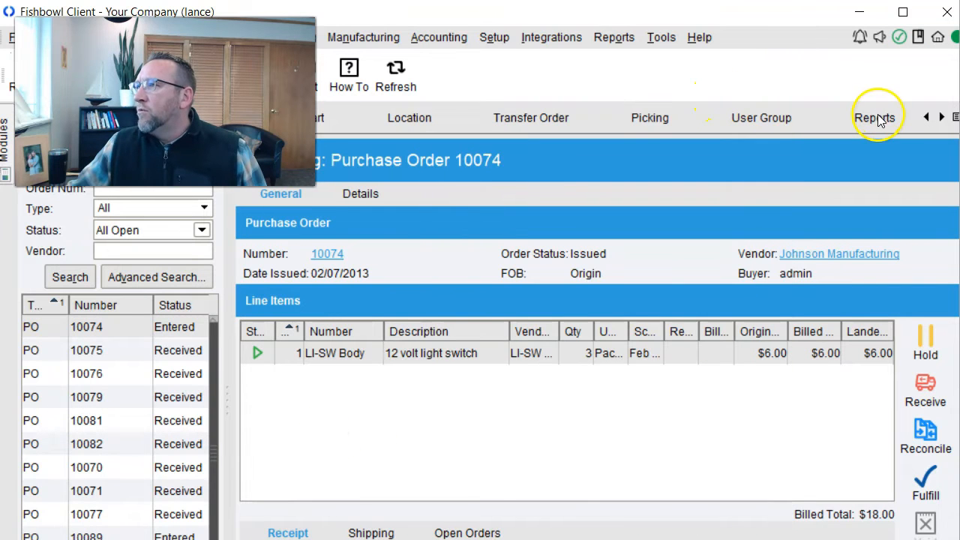
- Preview the Part Barcodes By PO One Off report, then bring up Tools > Module Options
left_click(875, 118)
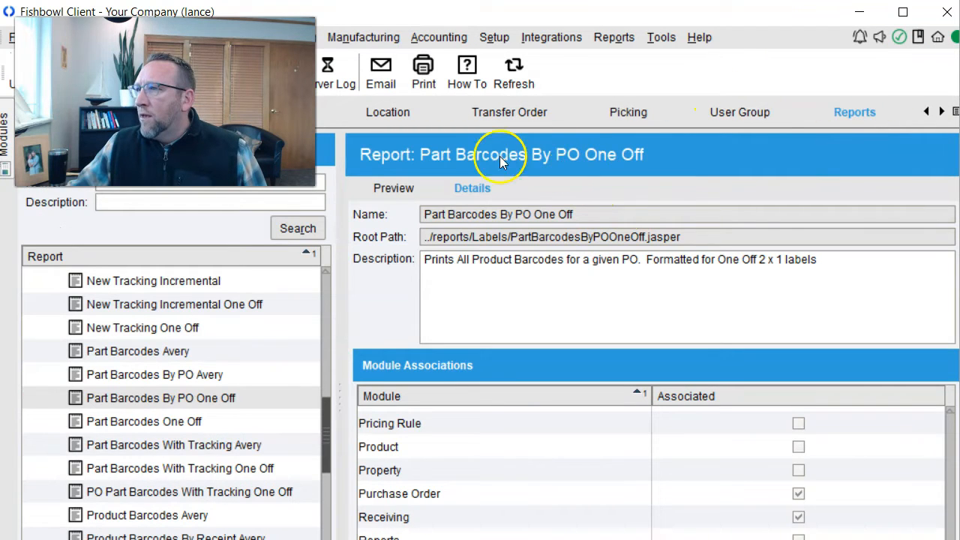
left_click(405, 190)
left_click(204, 398)
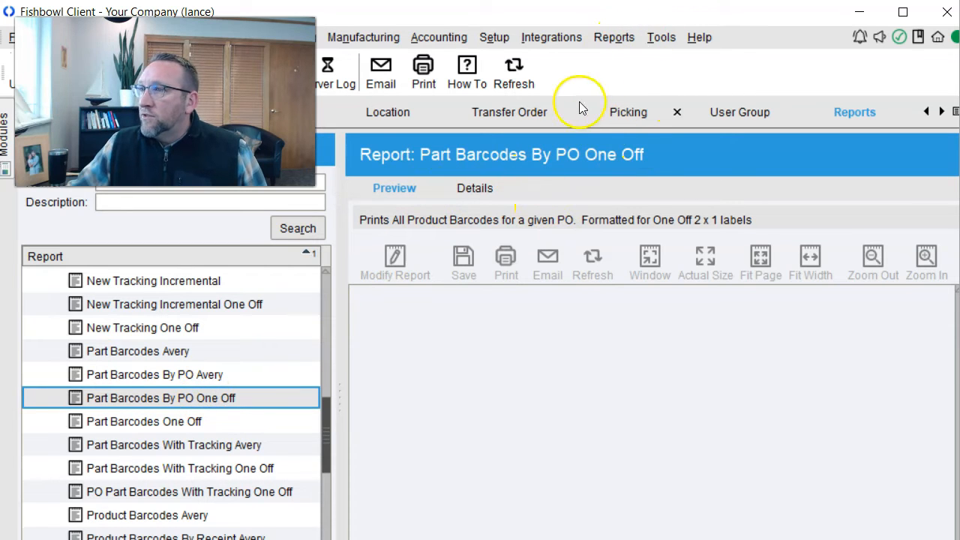
left_click(660, 40)
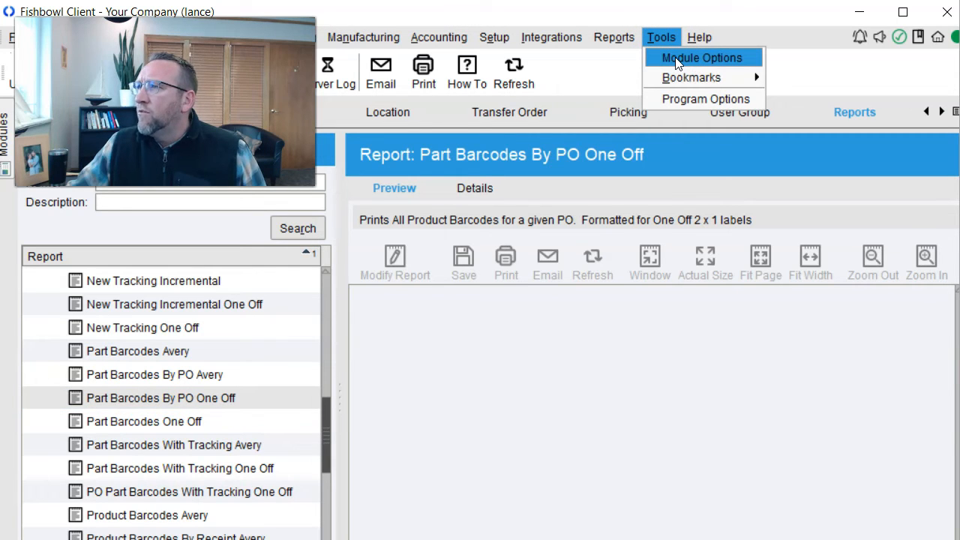
left_click(678, 60)
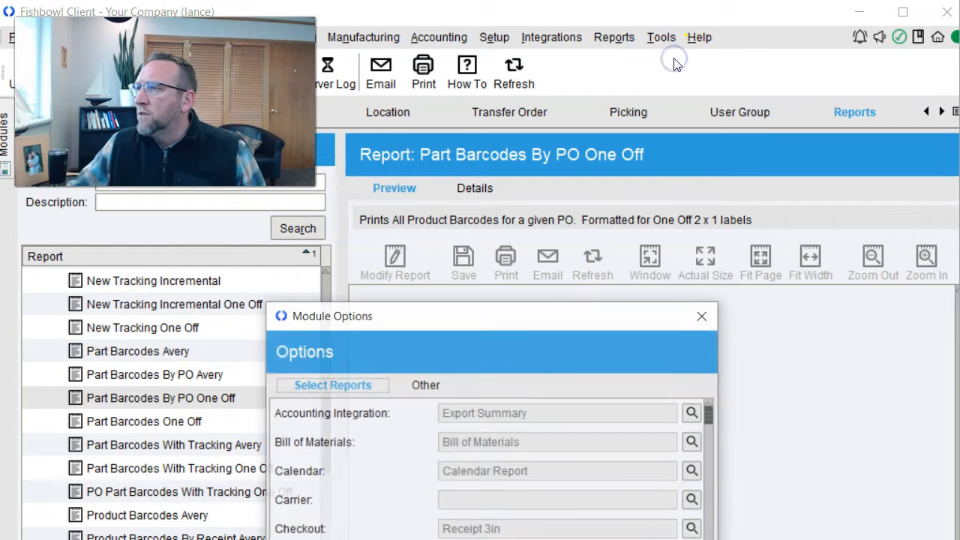
- Assign Part Barcodes By PO One Off from the Labels folder as Receiving's default report and save
left_click_drag(571, 315, 630, 49)
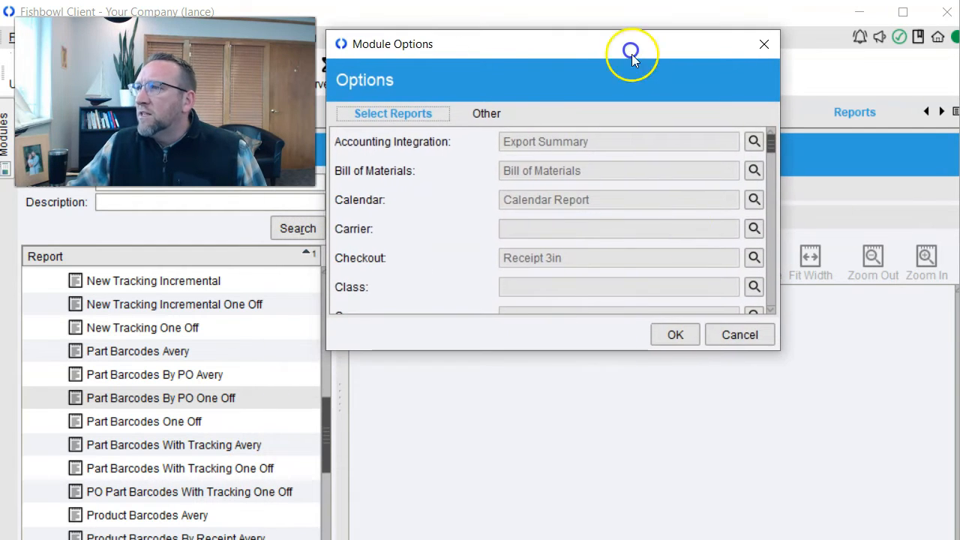
left_click_drag(783, 351, 855, 514)
left_click_drag(842, 180, 859, 372)
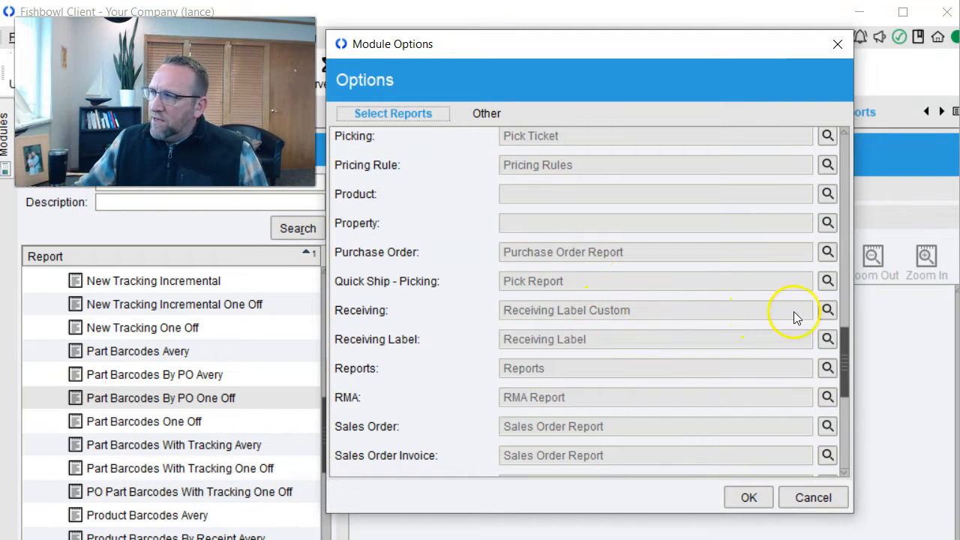
left_click(827, 310)
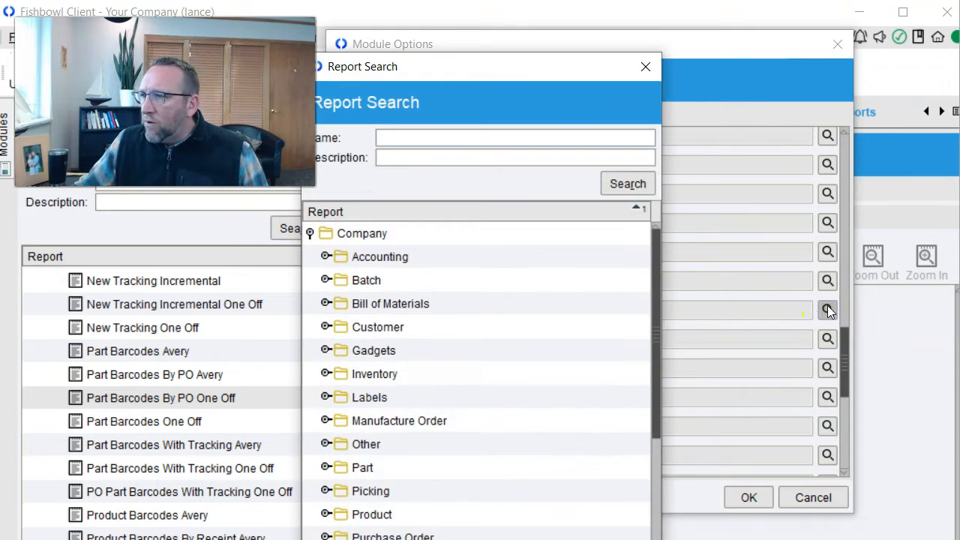
left_click(325, 397)
left_click_drag(654, 272, 672, 365)
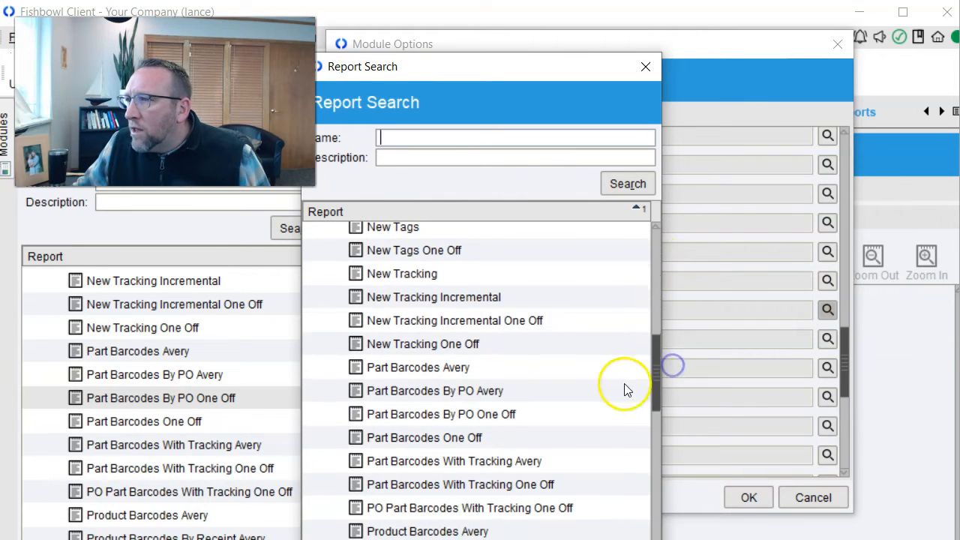
left_click(439, 419)
double_click(439, 414)
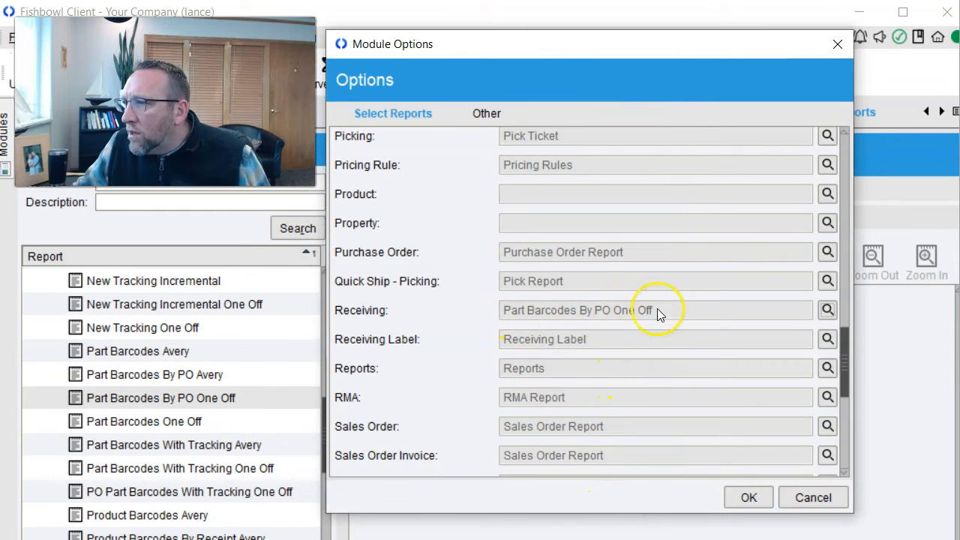
left_click(748, 497)
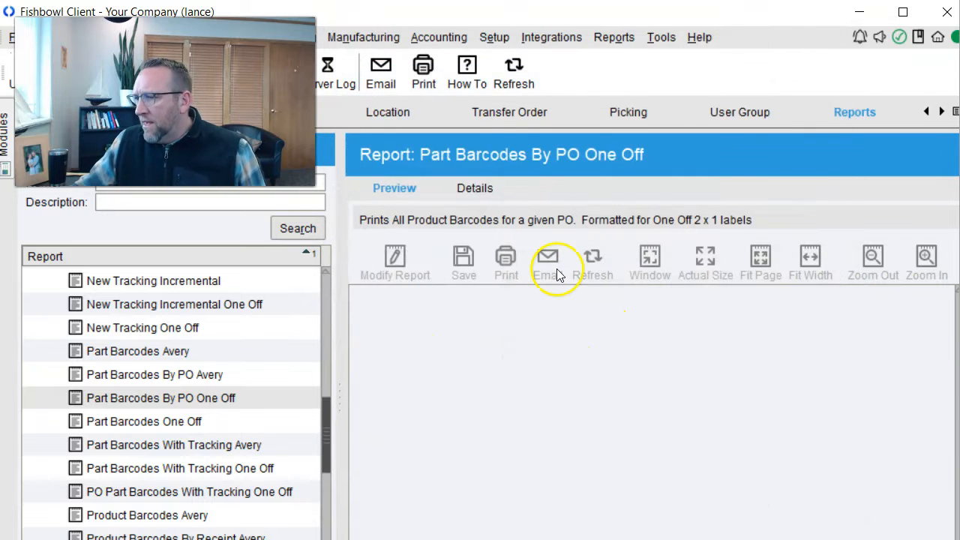
- Back out to Fishbowl Go's home menu in BlueStacks and log out
key("alt+Tab")
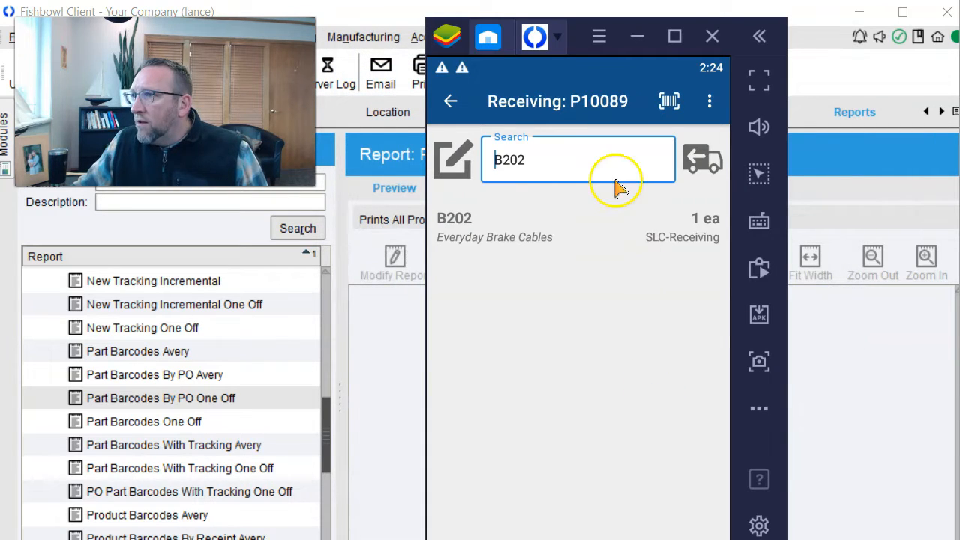
left_click(450, 101)
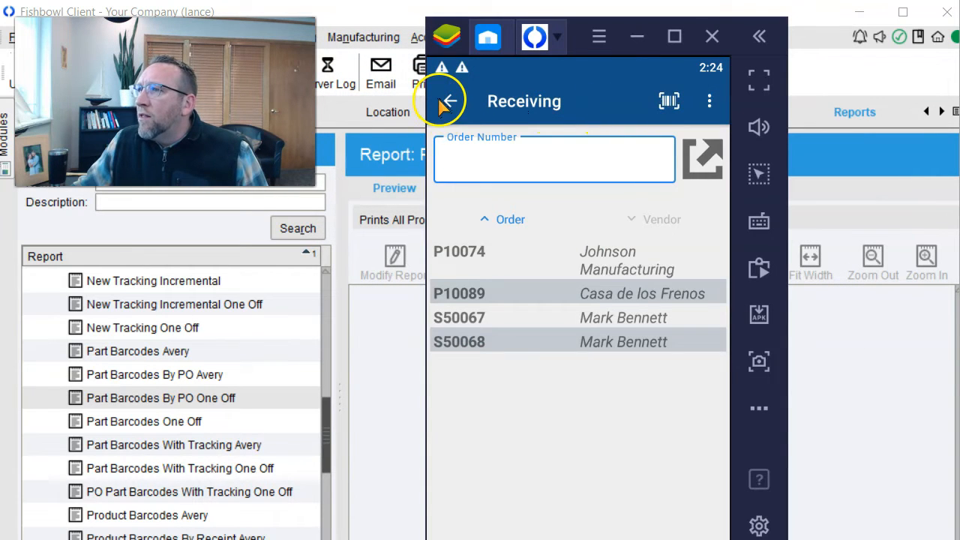
left_click(450, 100)
left_click(670, 101)
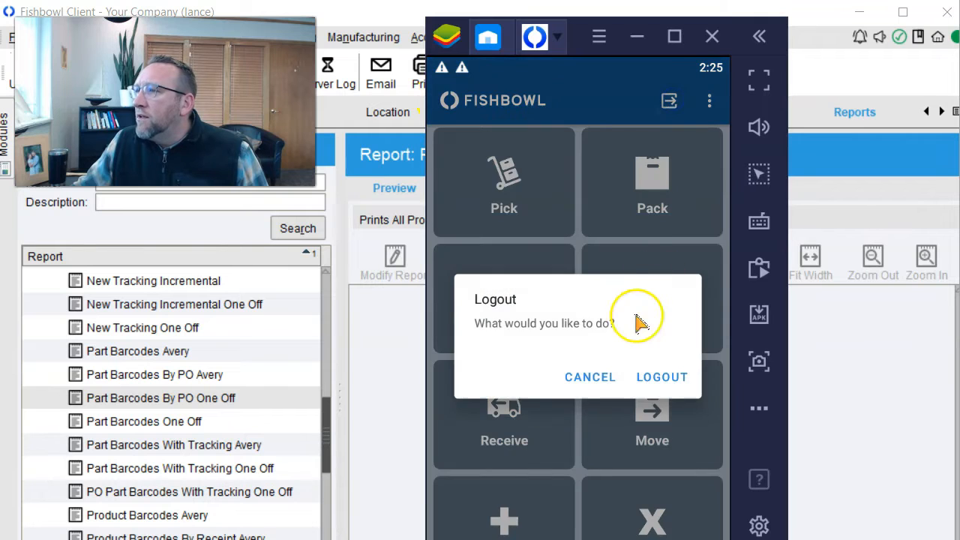
left_click(655, 381)
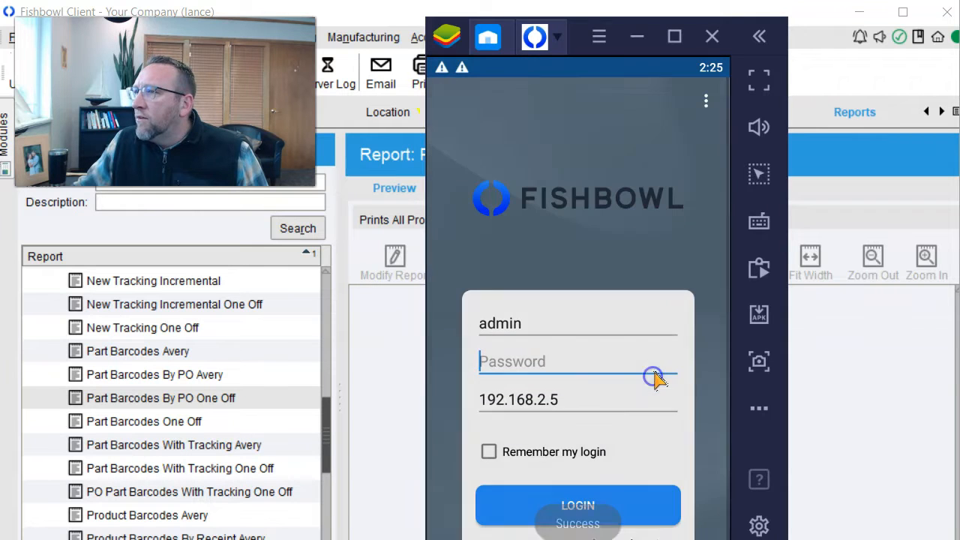
- Log back in with the account password and reopen order P10089 in Receive, showing 1 ea B202
left_click(570, 363)
type("•2")
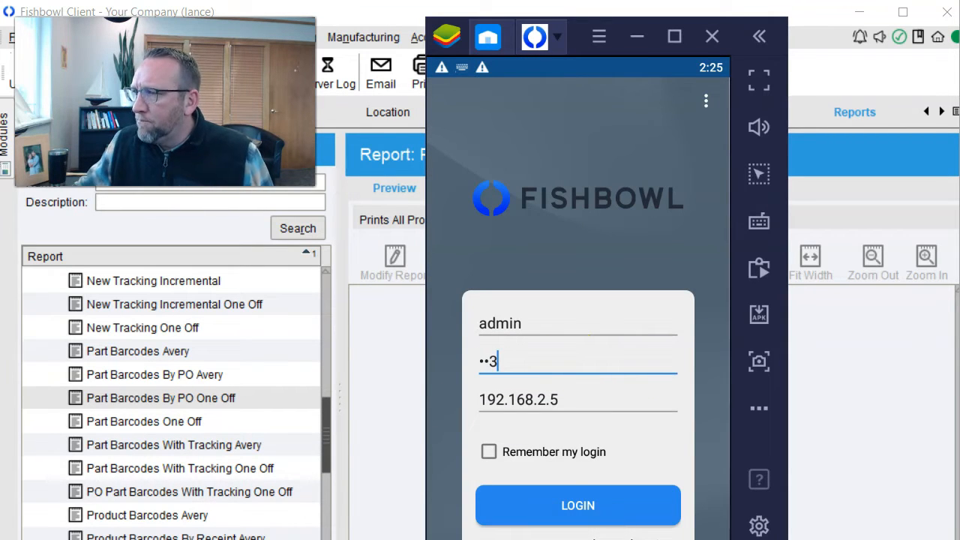
type("3")
key("Return")
left_click(496, 414)
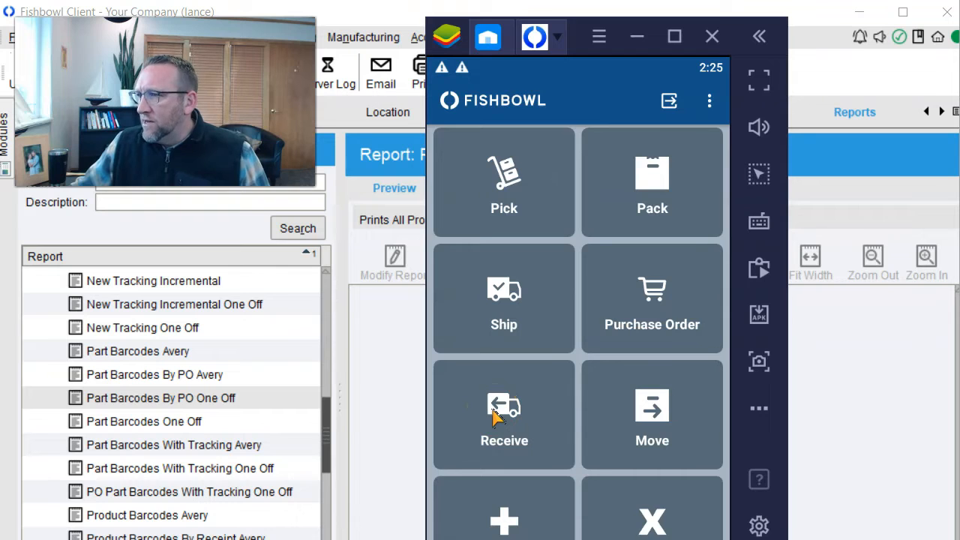
left_click(474, 304)
left_click(698, 163)
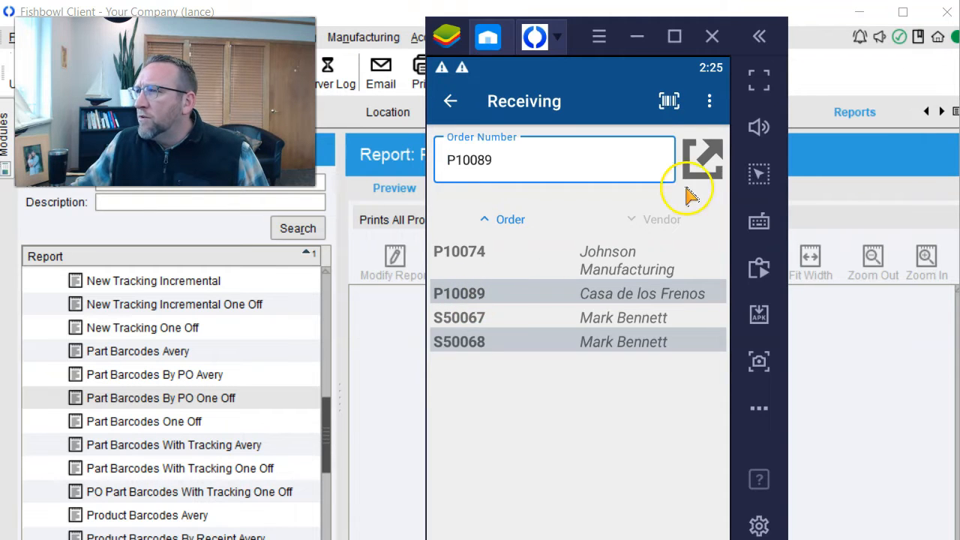
- Print barcode labels for order P10089 and scroll through the resulting label PDF
left_click(708, 101)
left_click(619, 109)
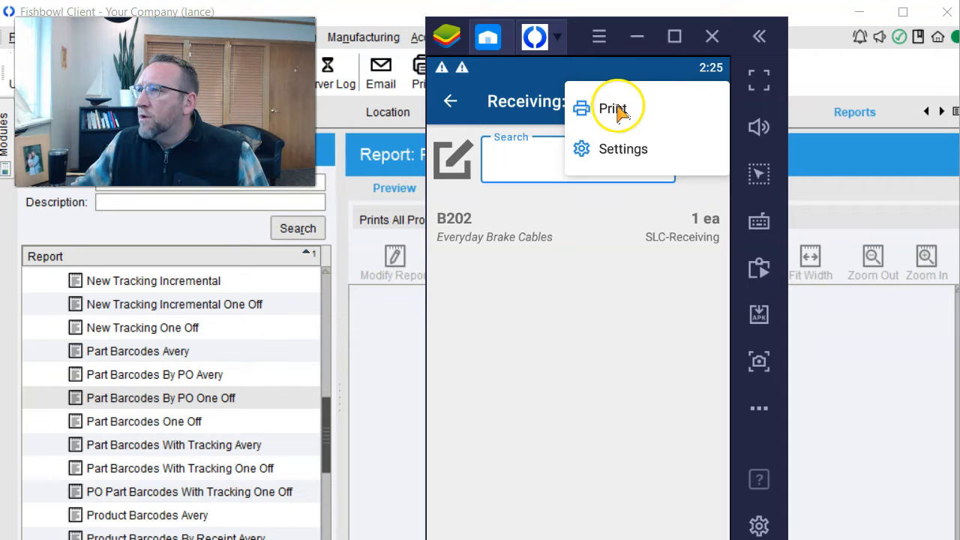
left_click(589, 110)
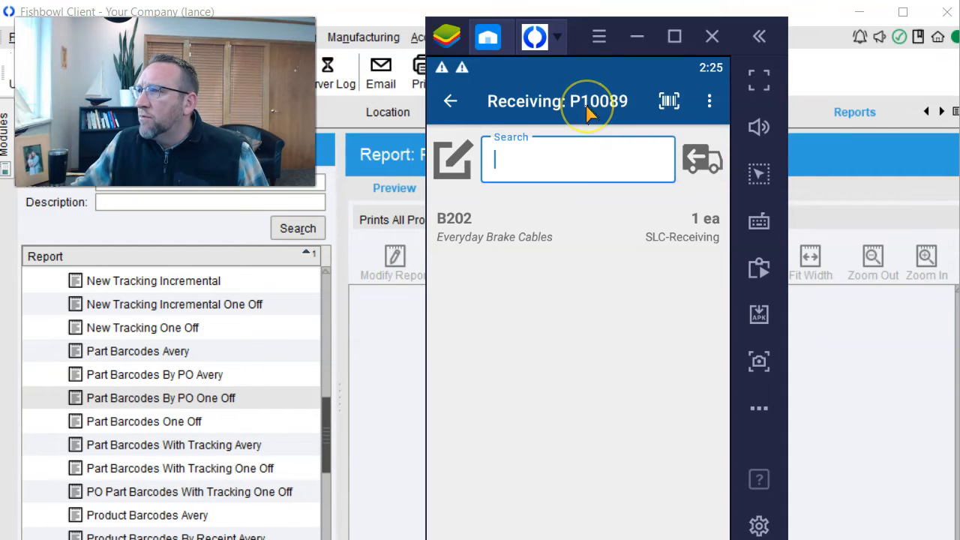
left_click_drag(518, 383, 544, 273)
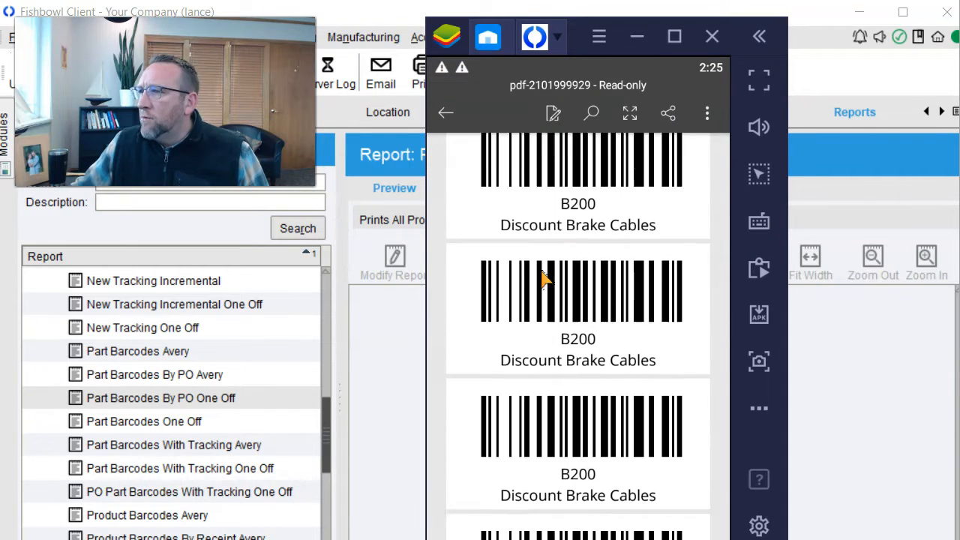
left_click(585, 259)
scroll(585, 267, "down", 2)
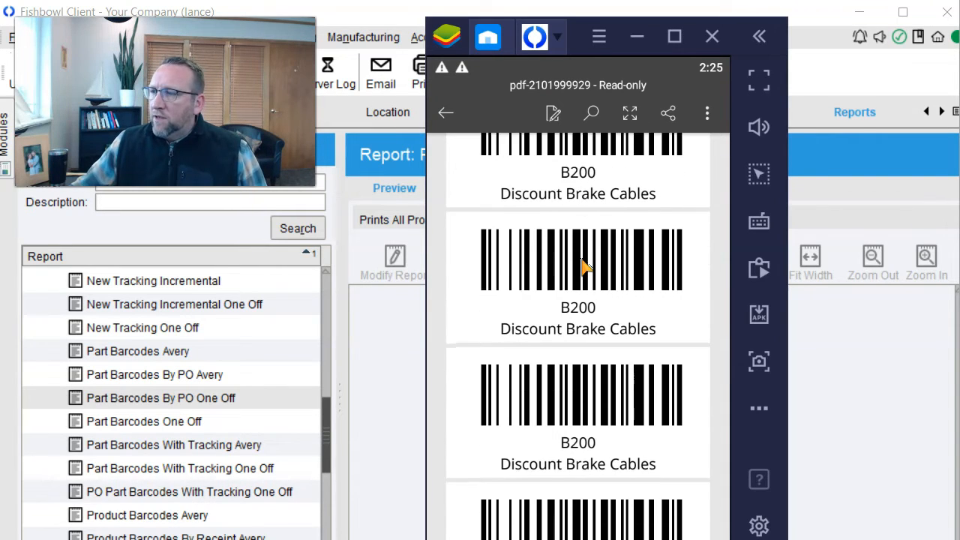
scroll(585, 267, "down", 3)
left_click(584, 298)
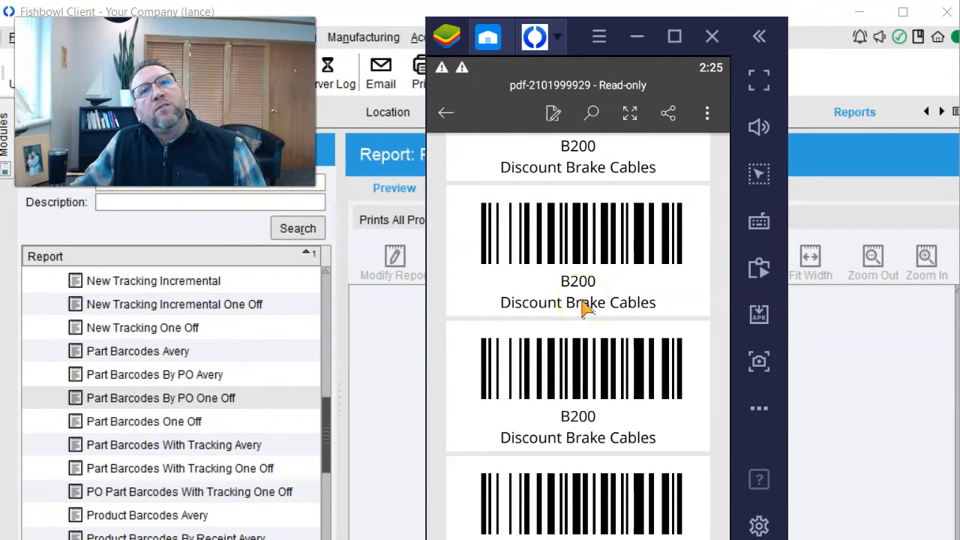
scroll(584, 306, "down", 6)
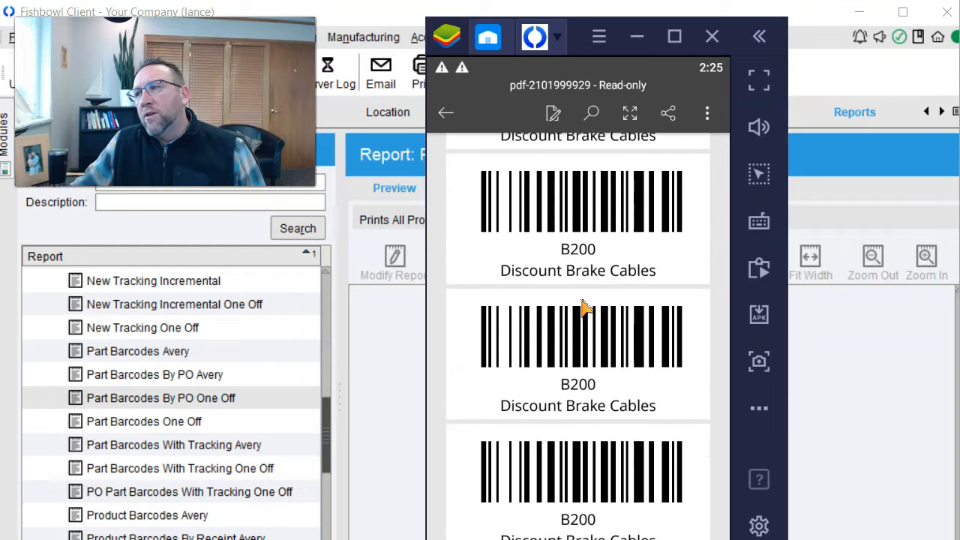
scroll(584, 307, "down", 1)
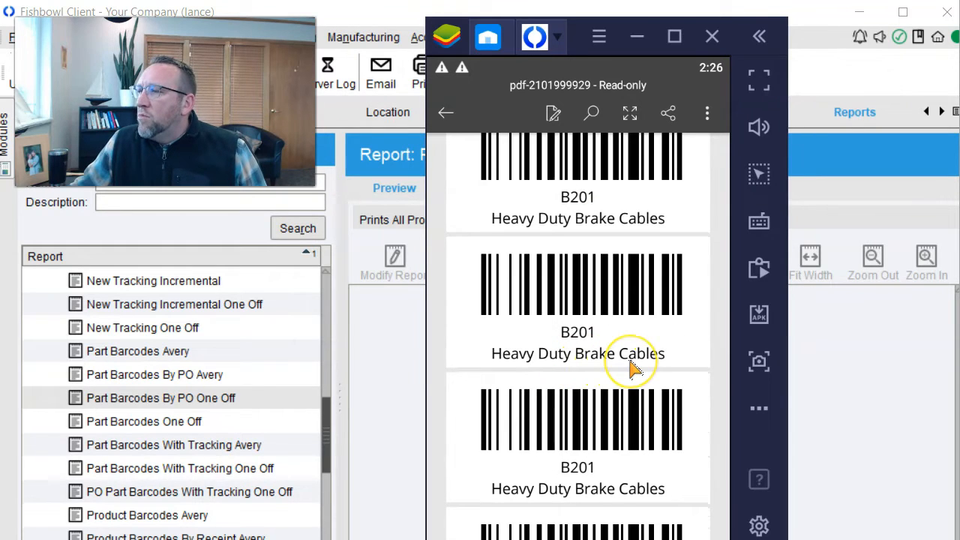
scroll(631, 362, "down", 3)
scroll(630, 362, "down", 5)
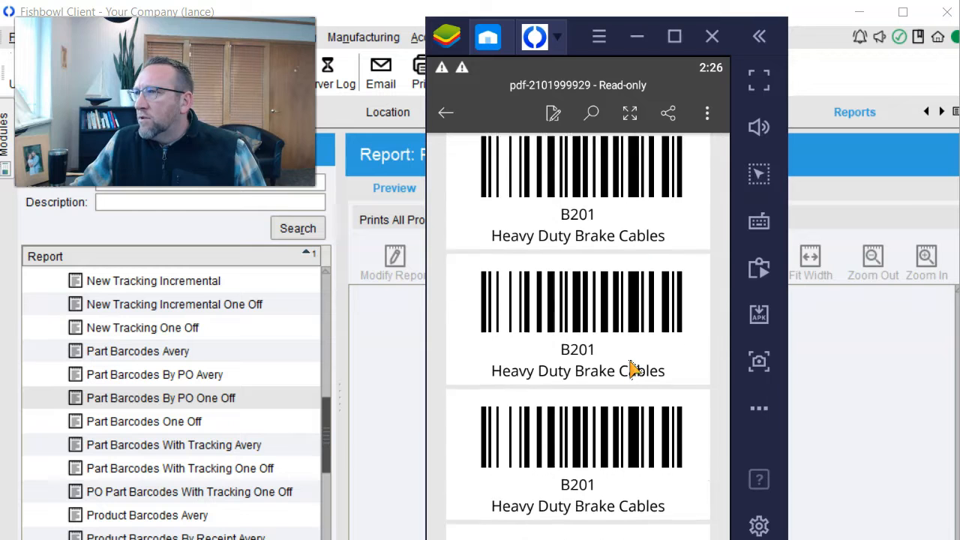
scroll(630, 370, "down", 3)
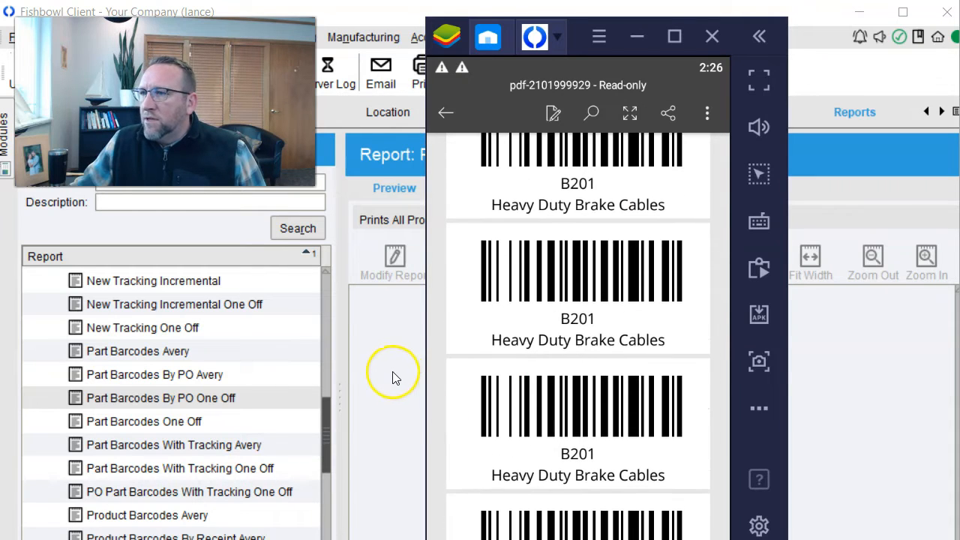
- Select part B202 on P10089 in Fishbowl GO, then return to the Fishbowl Client window
left_click(557, 37)
left_click(617, 91)
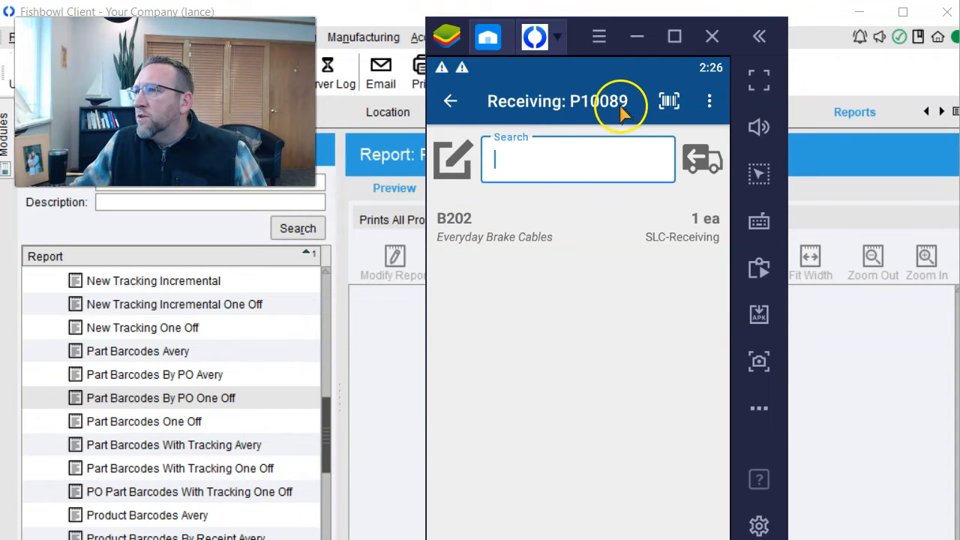
left_click(473, 225)
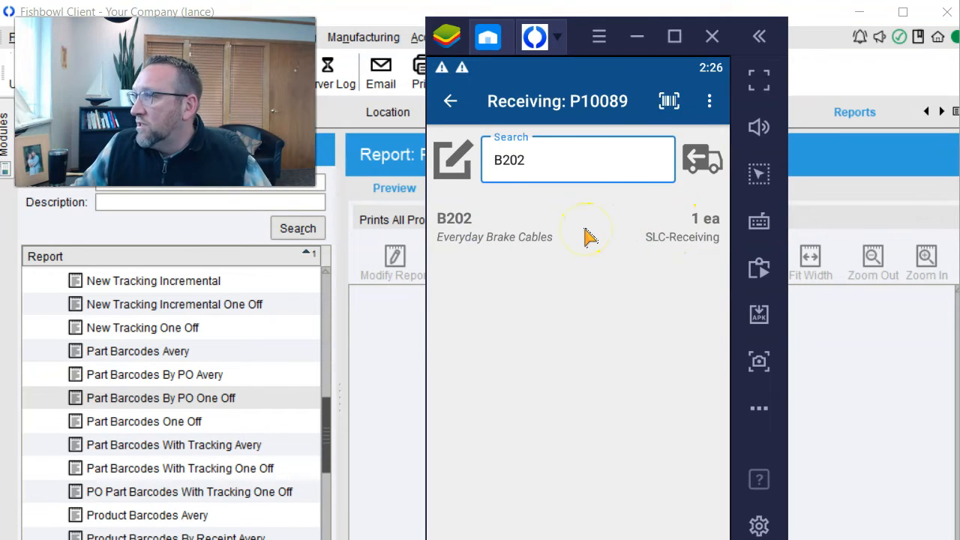
left_click(421, 188)
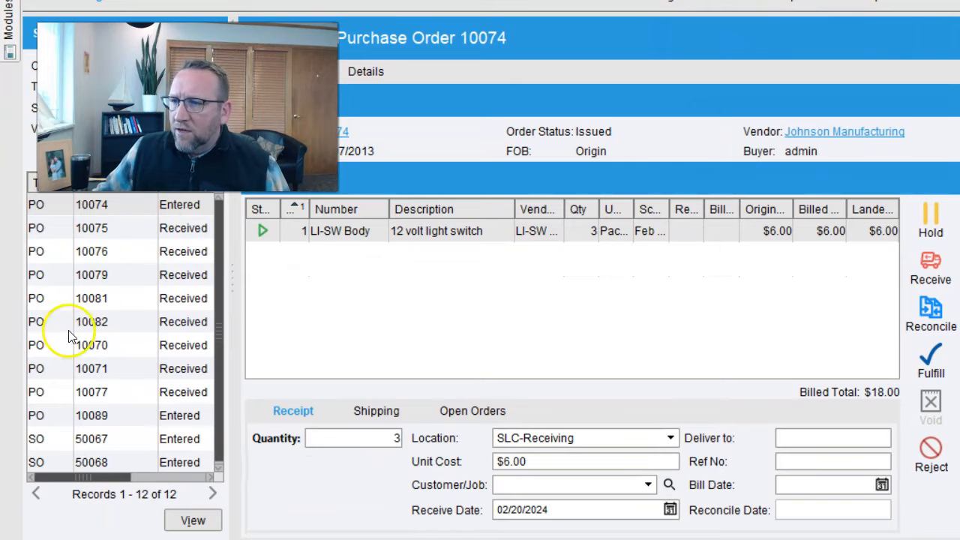
- Filter receiving orders to Entered status and load PO 10074's LI-SW Body line with 3 to receive
left_click_drag(231, 274, 319, 284)
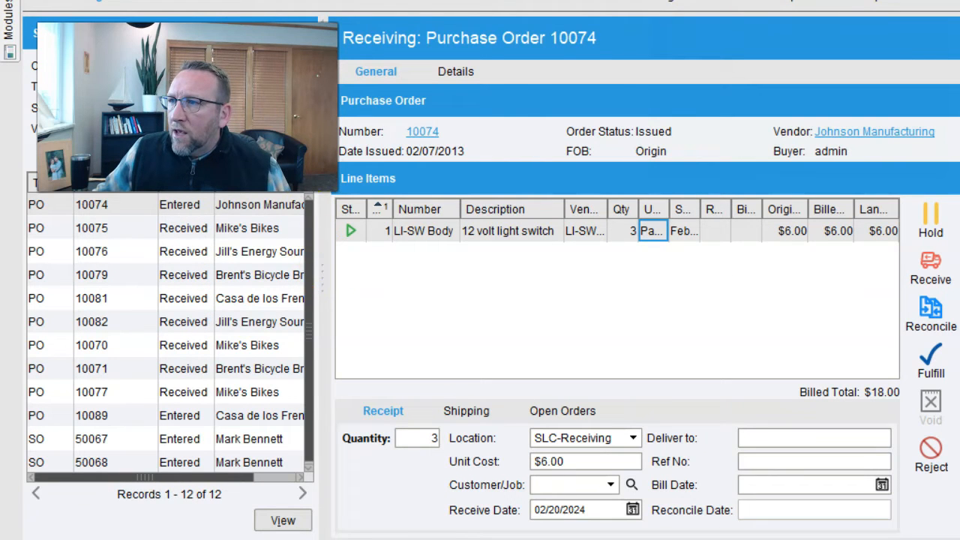
left_click(300, 108)
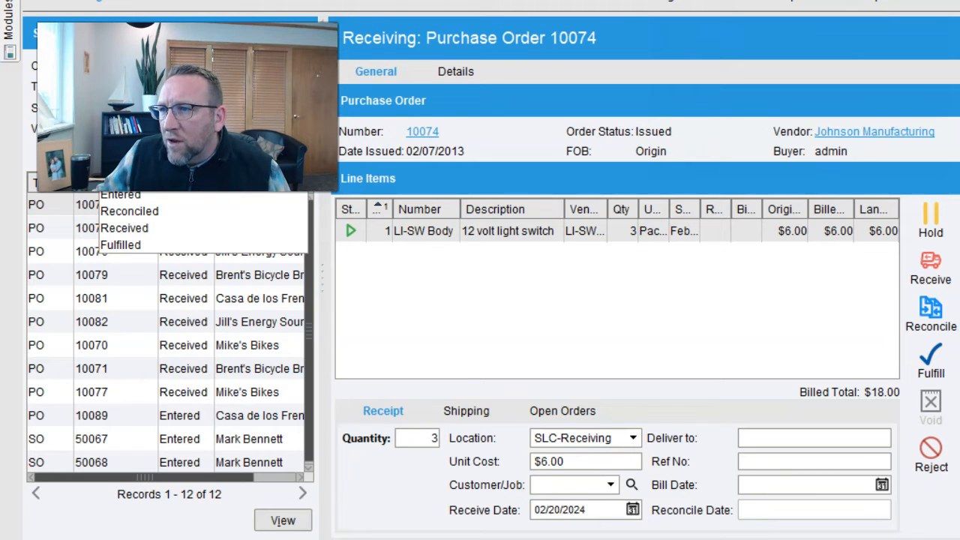
left_click(120, 195)
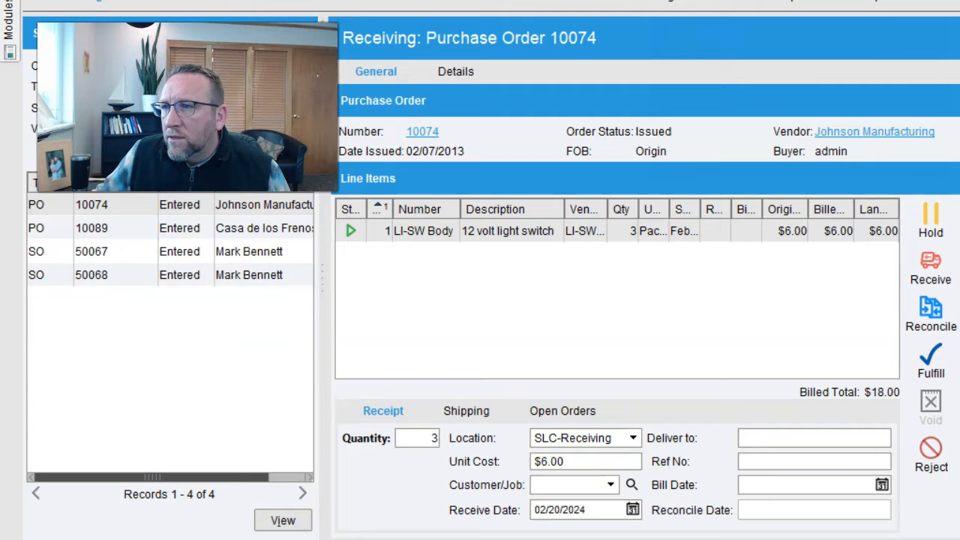
left_click(111, 228)
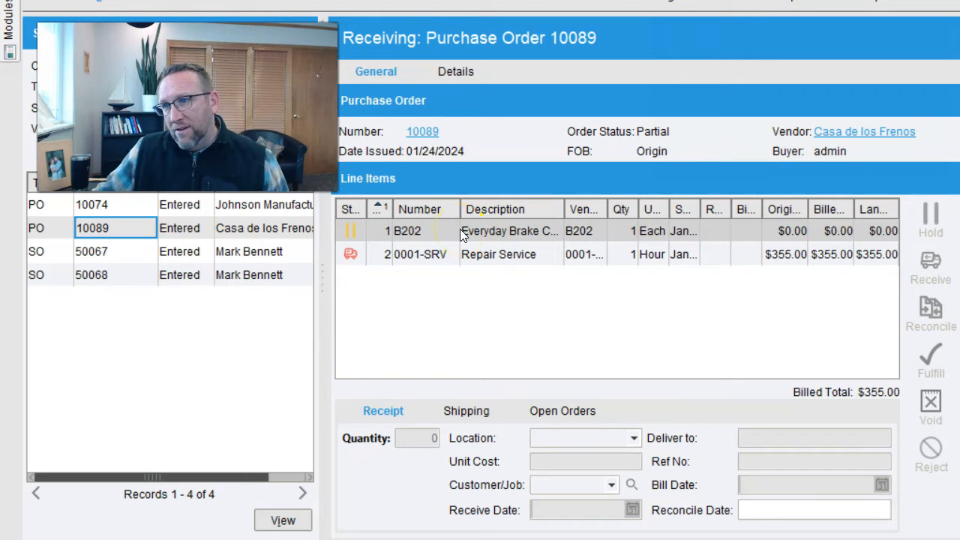
left_click(187, 209)
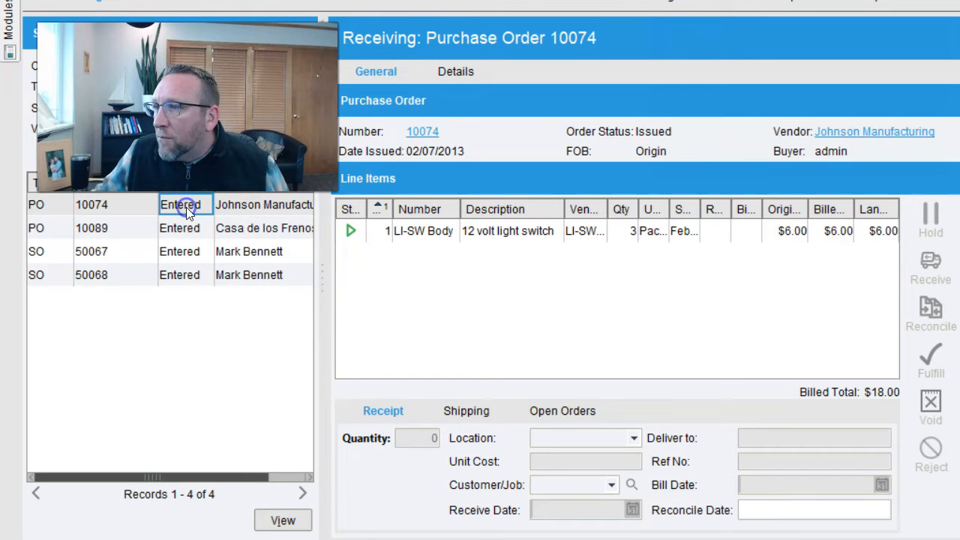
left_click(418, 236)
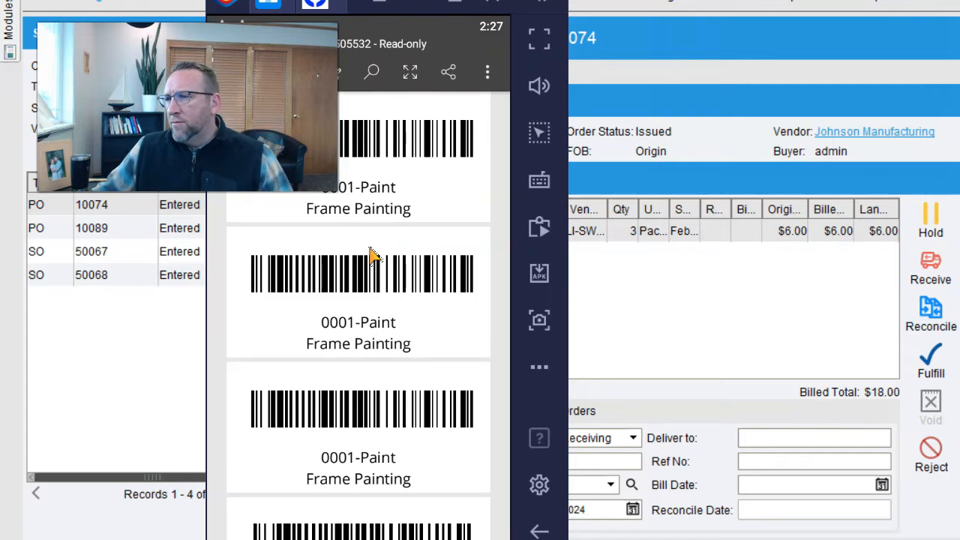
- Scroll through the 4040-page barcode label sheet in BlueStacks, then return to Fishbowl Client
left_click_drag(368, 253, 366, 217)
scroll(364, 211, "down", 3)
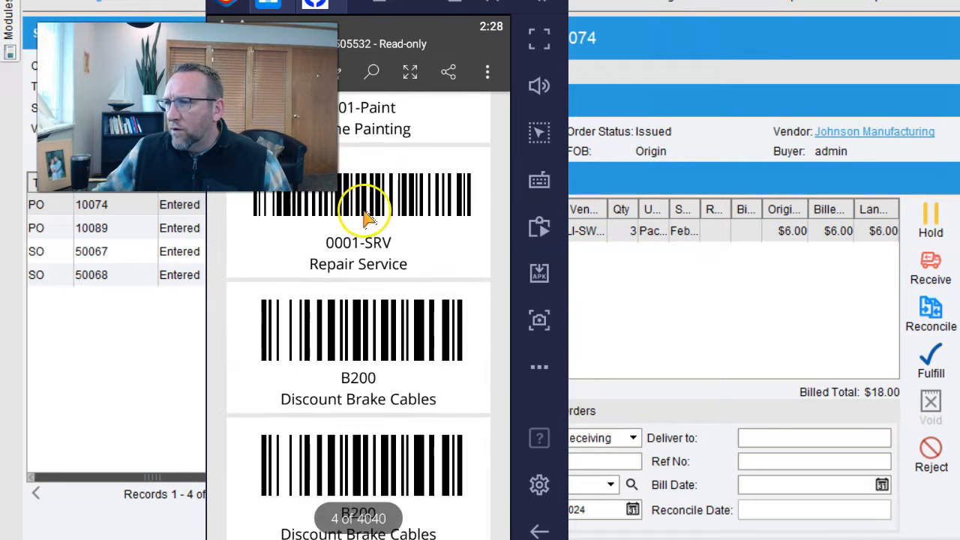
scroll(363, 210, "up", 5)
scroll(342, 187, "down", 2)
scroll(344, 194, "down", 6)
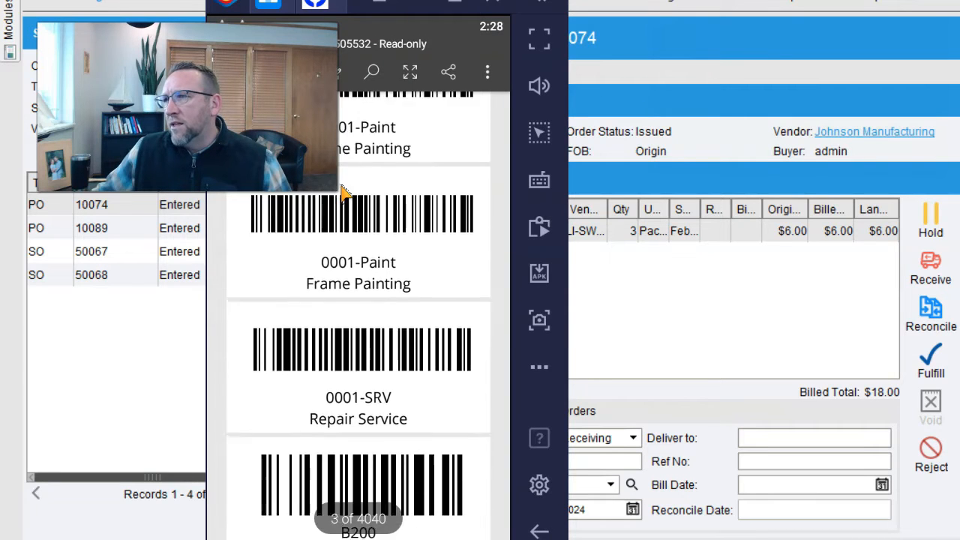
scroll(344, 193, "down", 7)
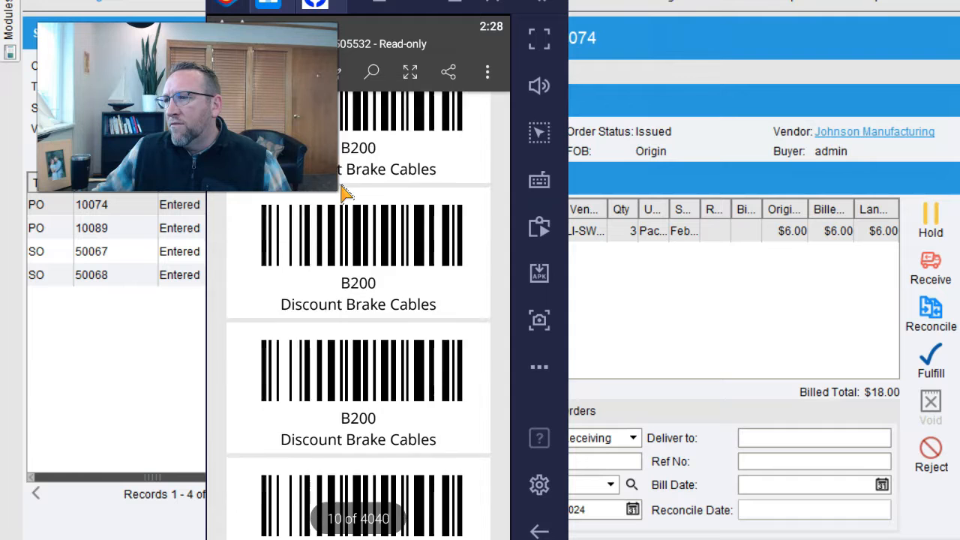
scroll(344, 193, "down", 7)
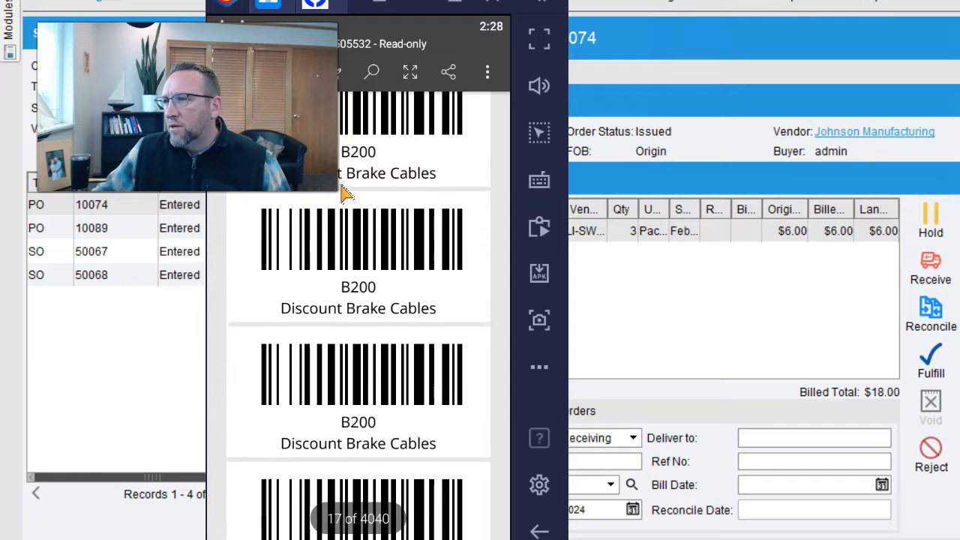
scroll(343, 194, "down", 3)
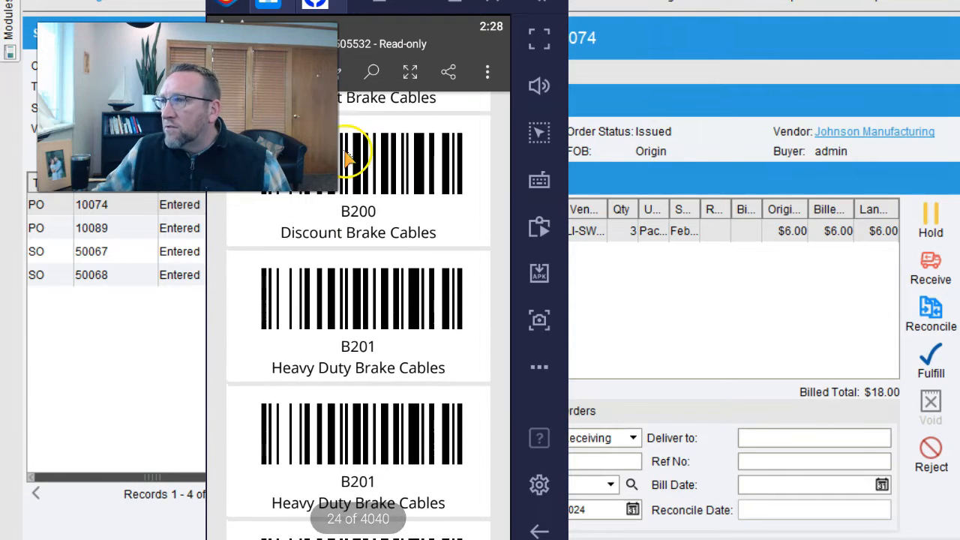
left_click_drag(361, 6, 360, 28)
scroll(396, 257, "up", 3)
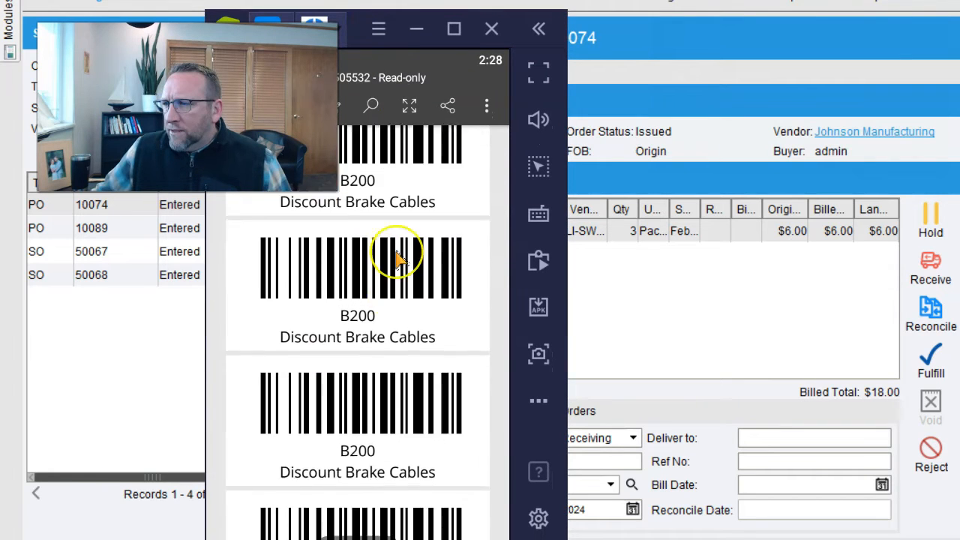
scroll(400, 259, "up", 2)
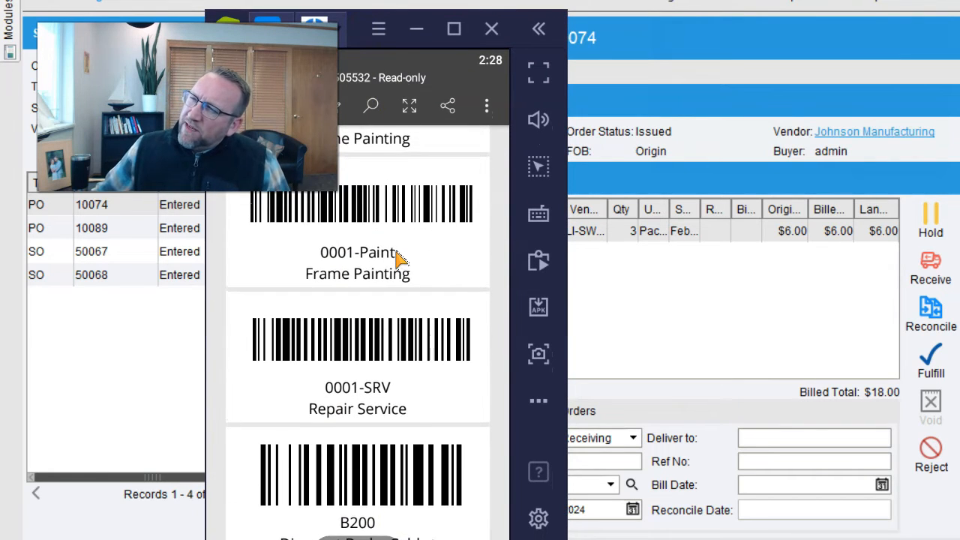
scroll(400, 259, "up", 3)
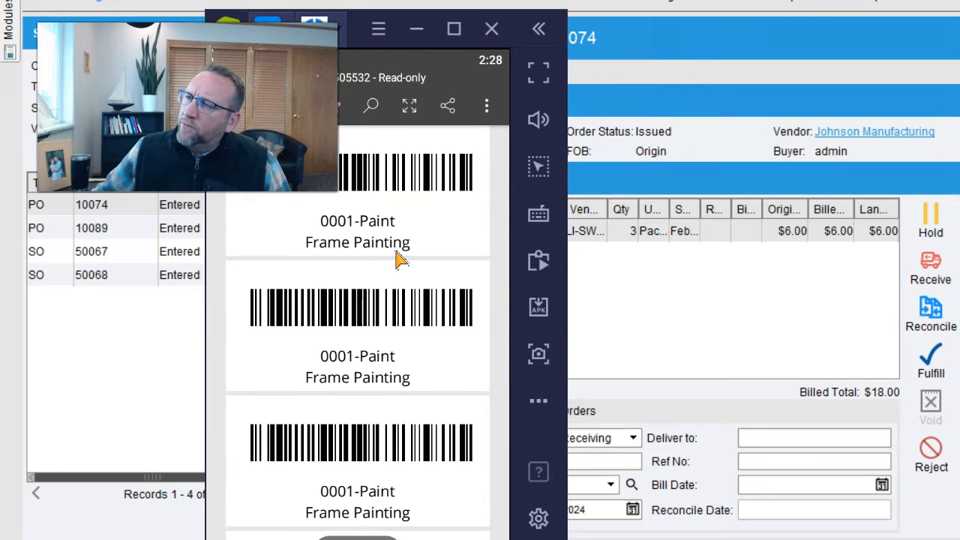
left_click(377, 224)
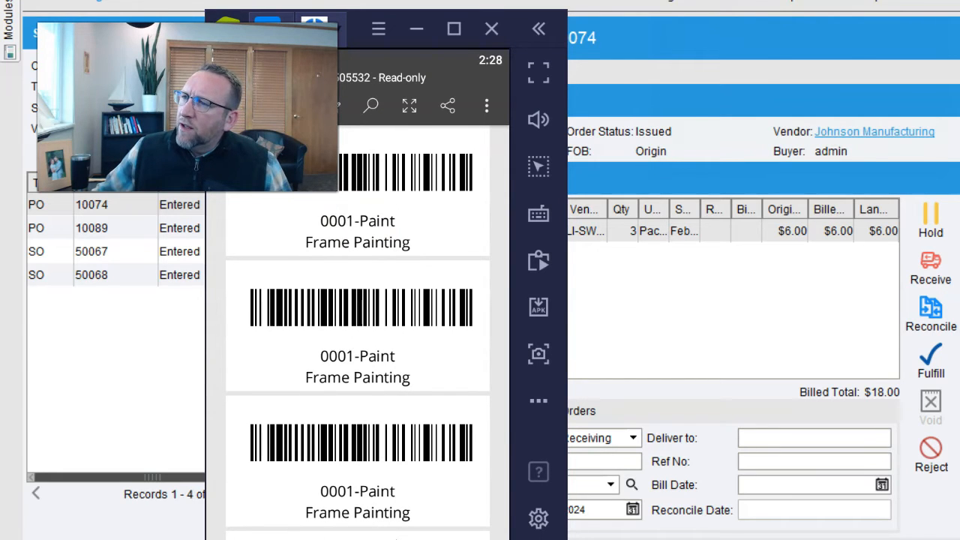
left_click(509, 231)
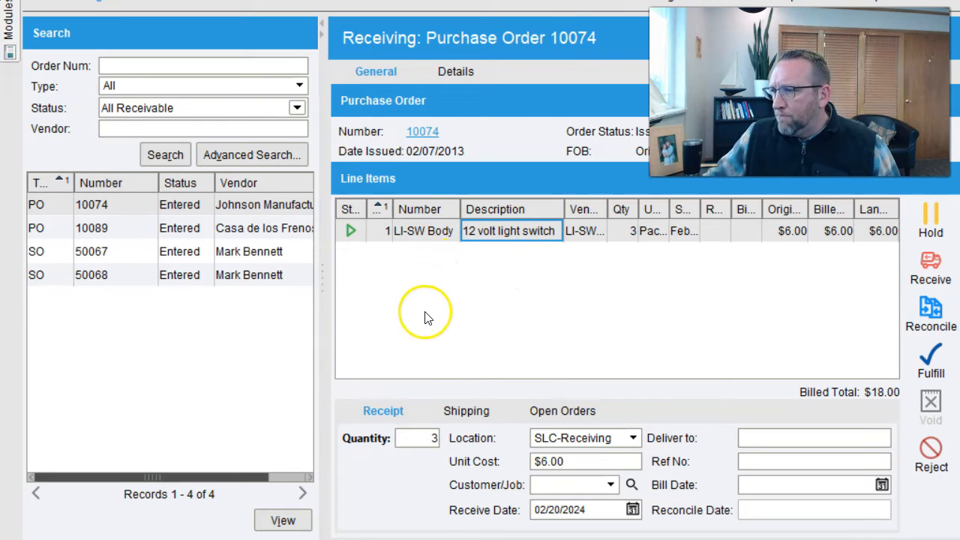
- Review the light switch's open orders under Shipping and Open Orders, then go to manufacture order 168
left_click(466, 412)
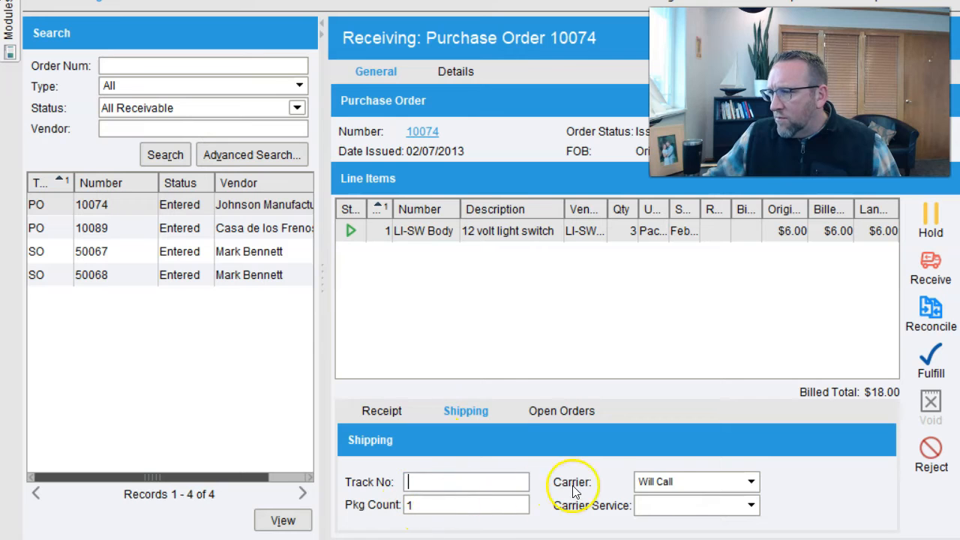
left_click(550, 412)
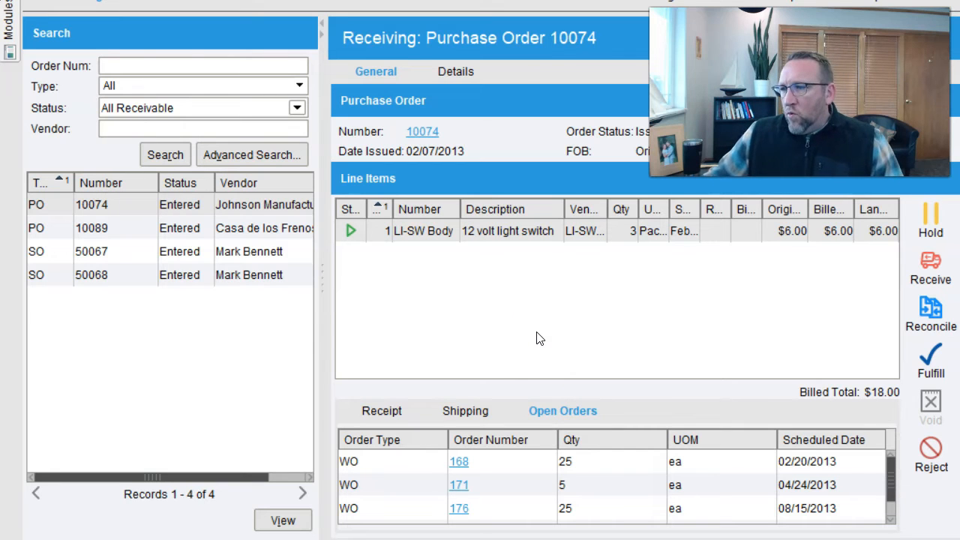
left_click(556, 409)
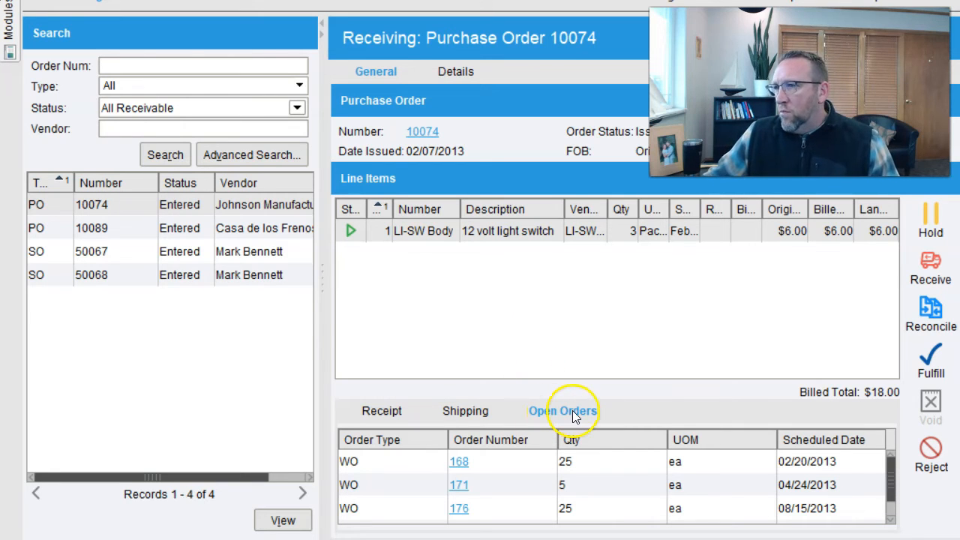
left_click(530, 234)
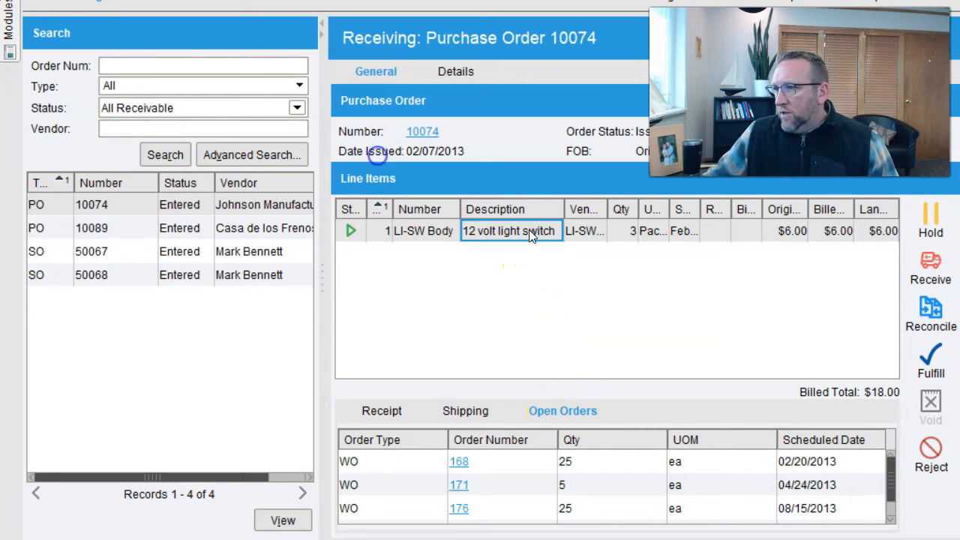
left_click(891, 499)
left_click_drag(891, 499, 891, 469)
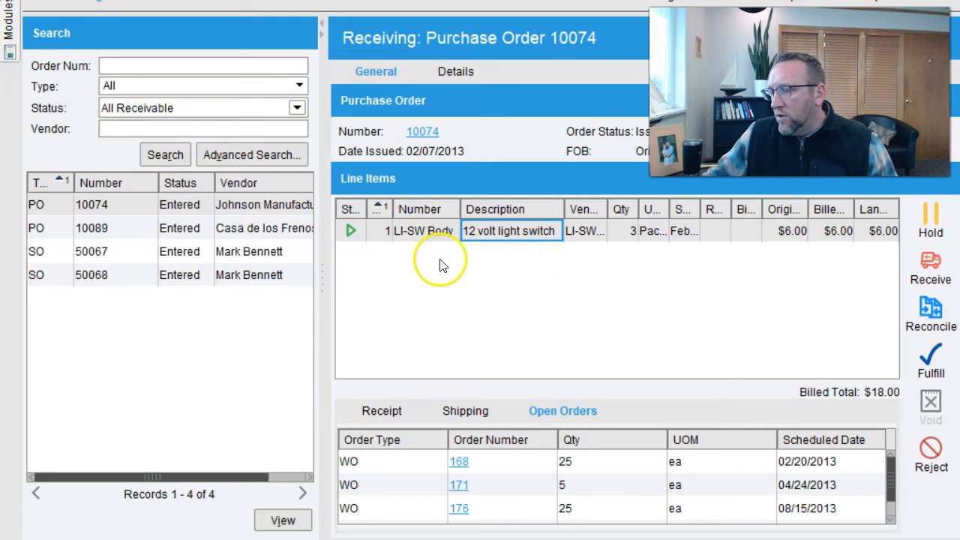
scroll(499, 471, "down", 1)
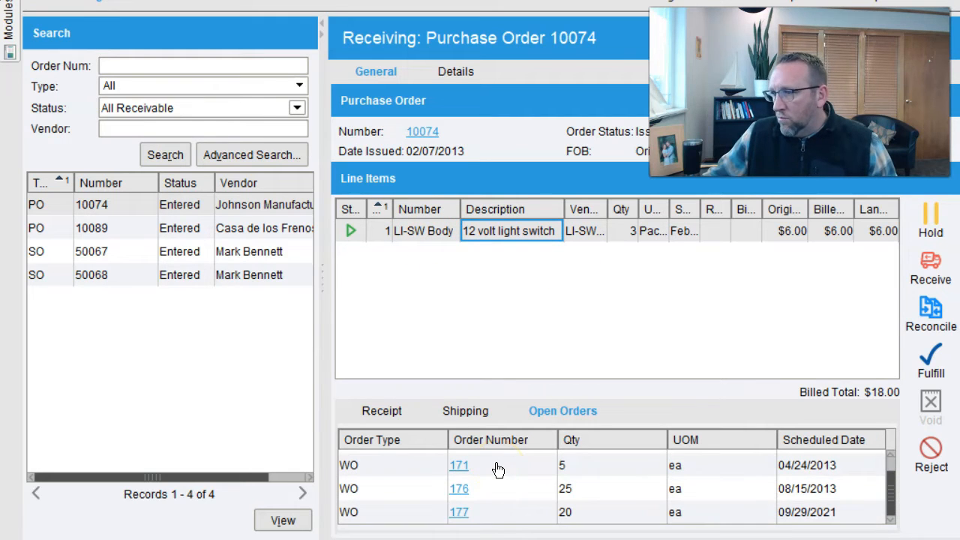
scroll(499, 469, "up", 1)
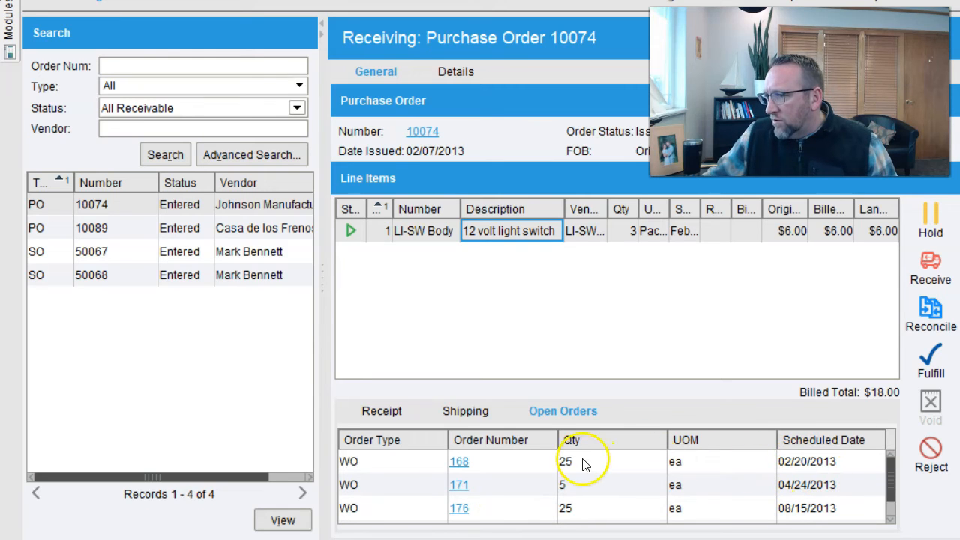
left_click(460, 463)
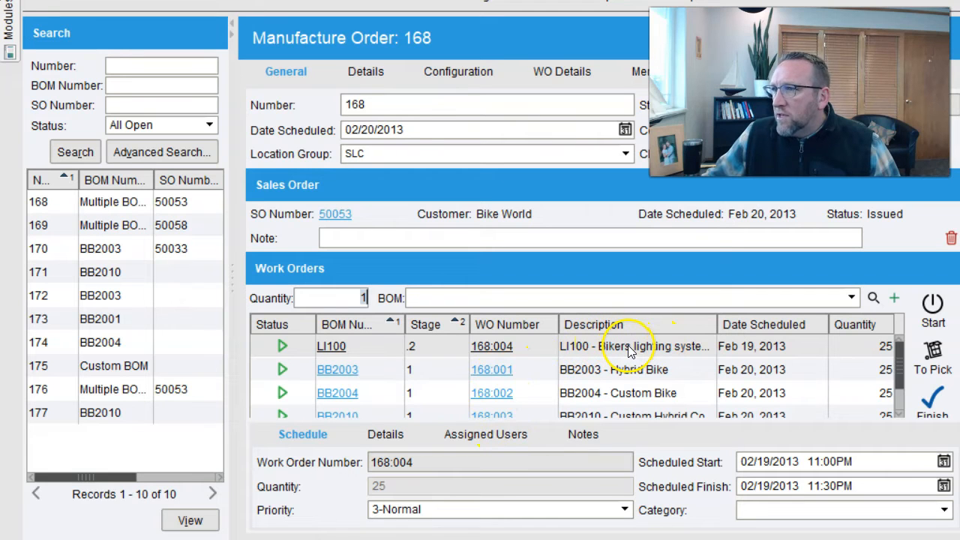
- Check MO 168's location details, dismiss the location list, and return to receiving PO 10074
left_click(385, 437)
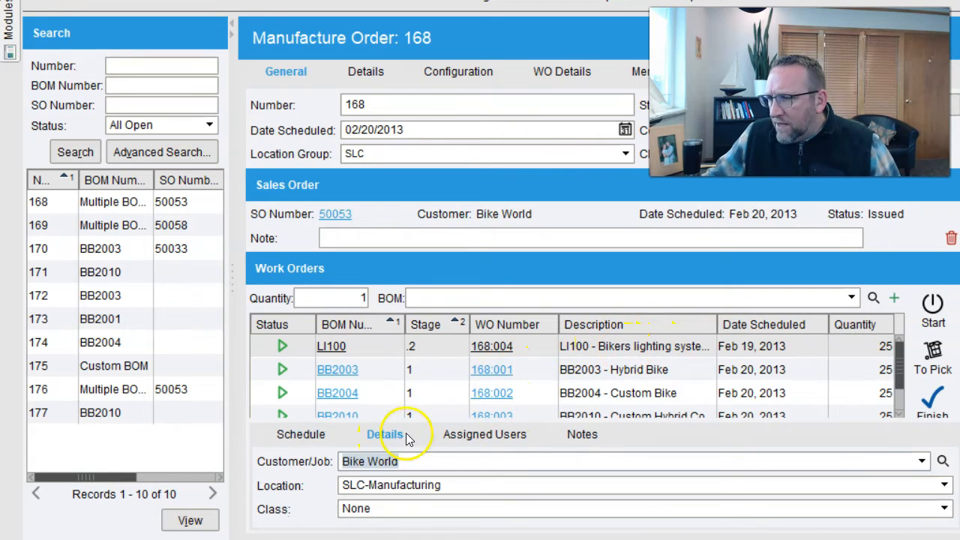
left_click(440, 485)
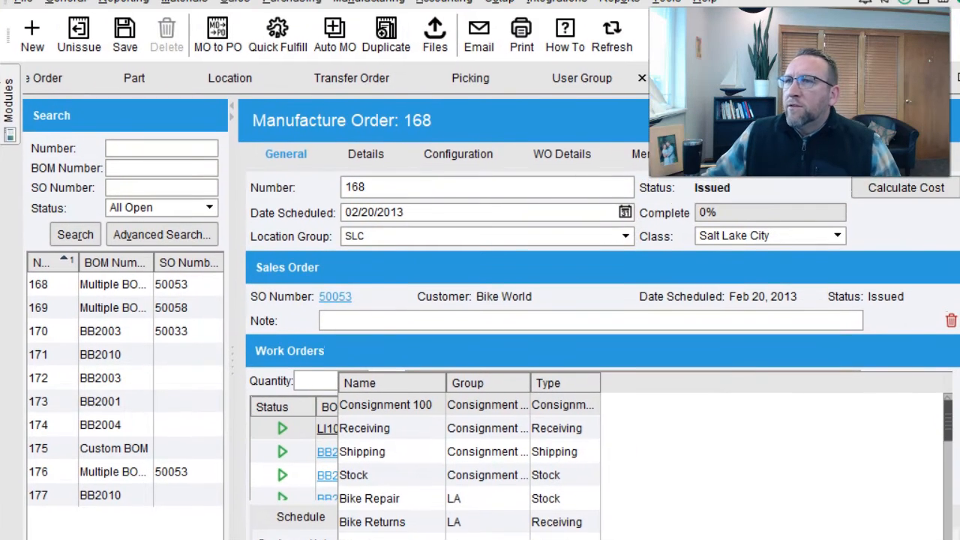
left_click(610, 54)
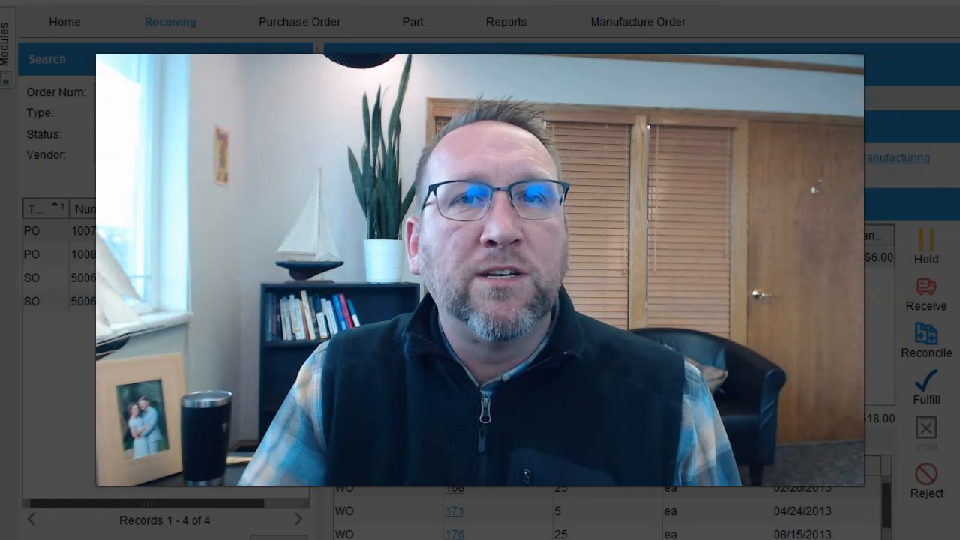
left_click(64, 519)
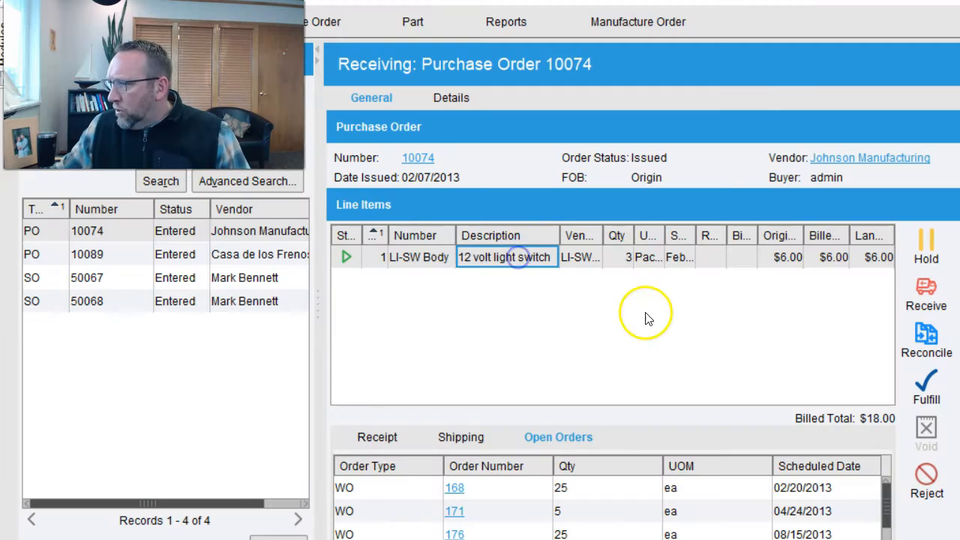
- Reject 1 LI-SW Body switch with reason DAMAGED and Supplier as responsible
left_click(921, 474)
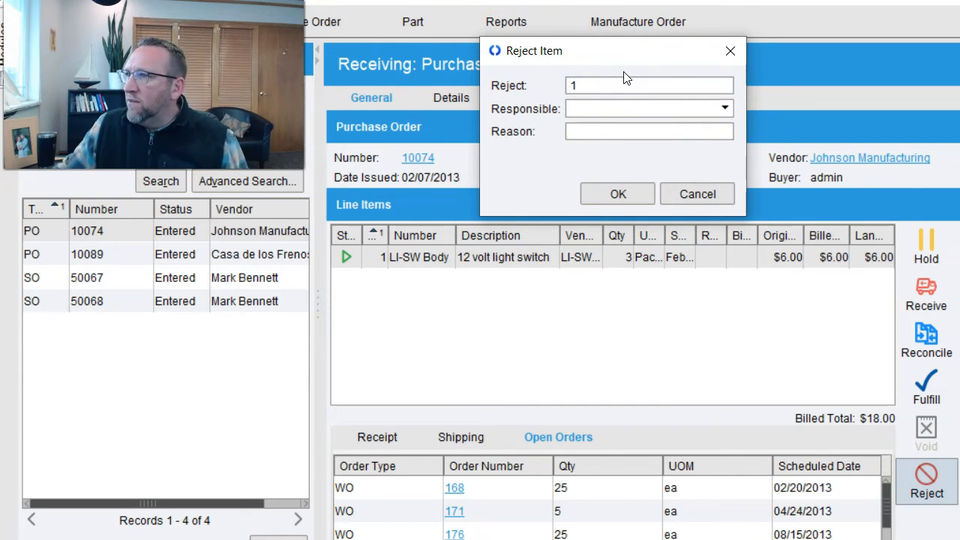
left_click(724, 109)
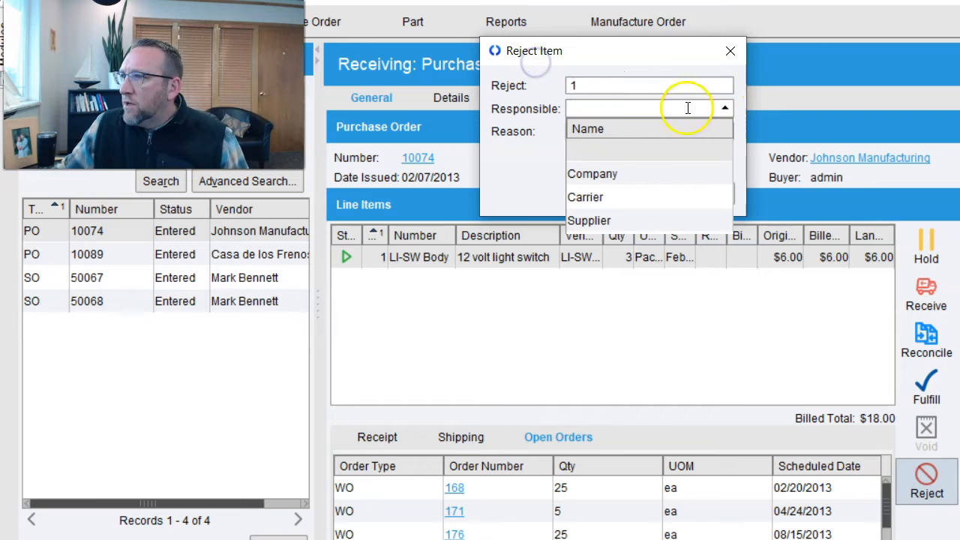
left_click(600, 218)
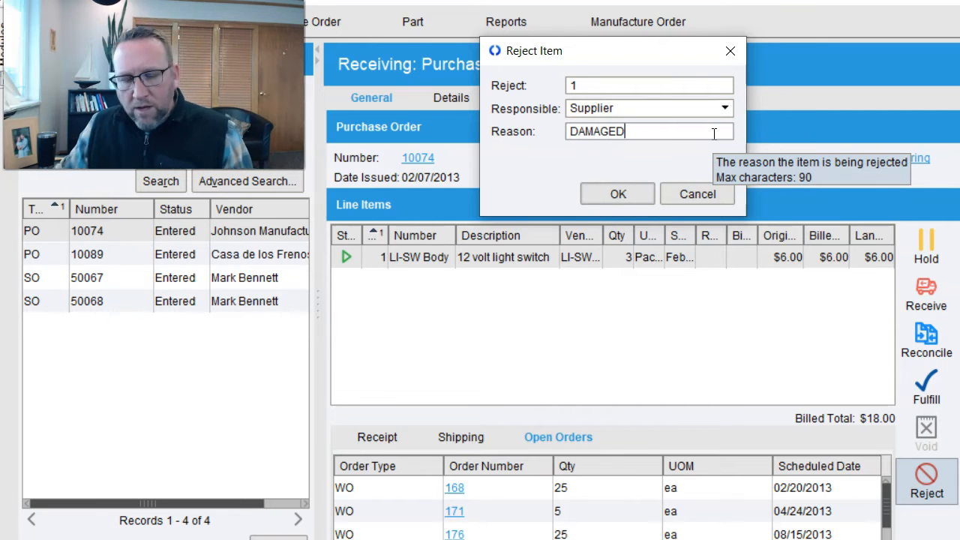
left_click(625, 195)
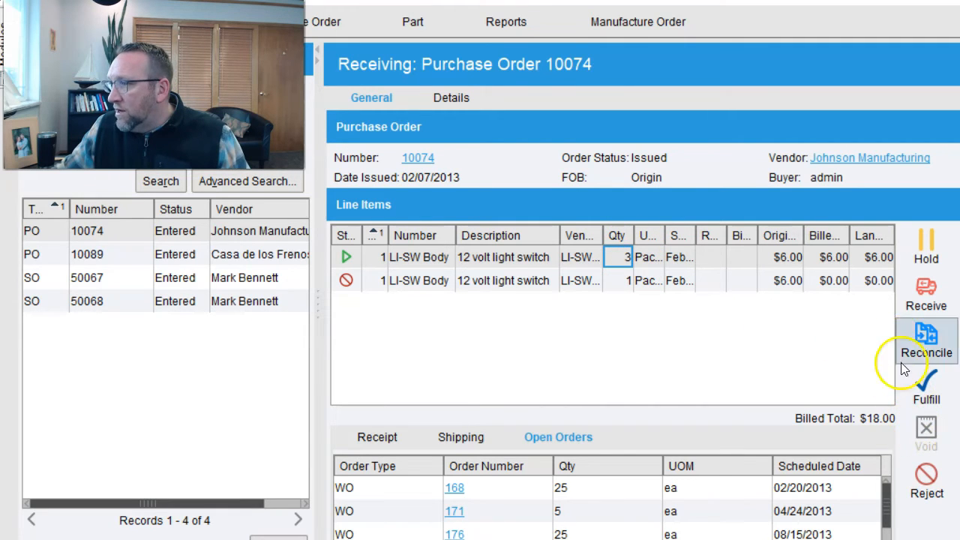
- Receive 2 light switches instead of 3 on PO 10074, then review the rejected and open lines
left_click(371, 438)
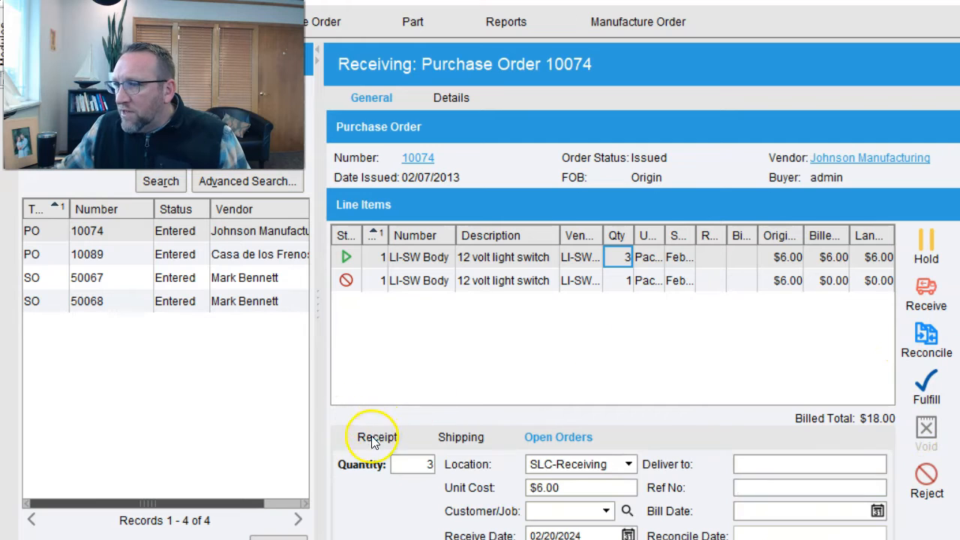
left_click(415, 464)
key("BackSpace")
type("2")
left_click(934, 302)
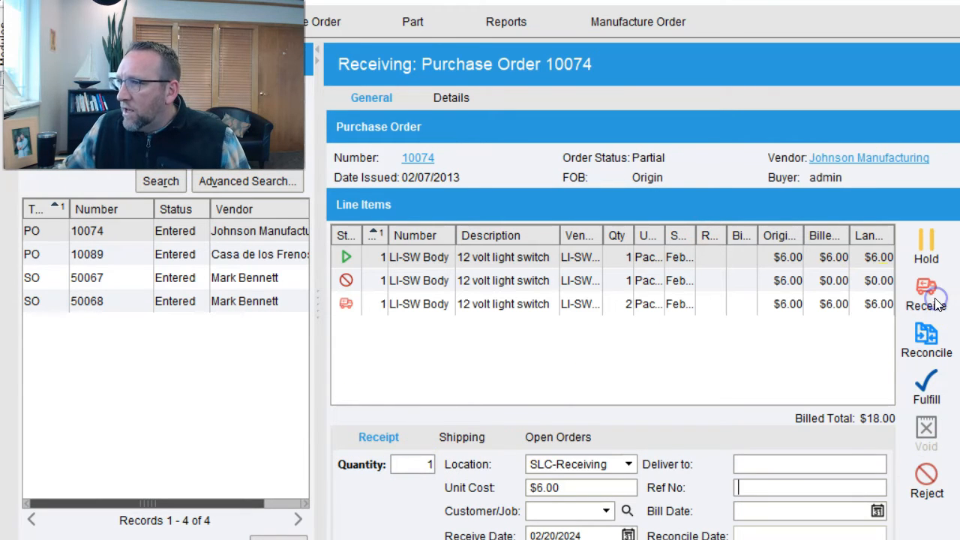
left_click(629, 280)
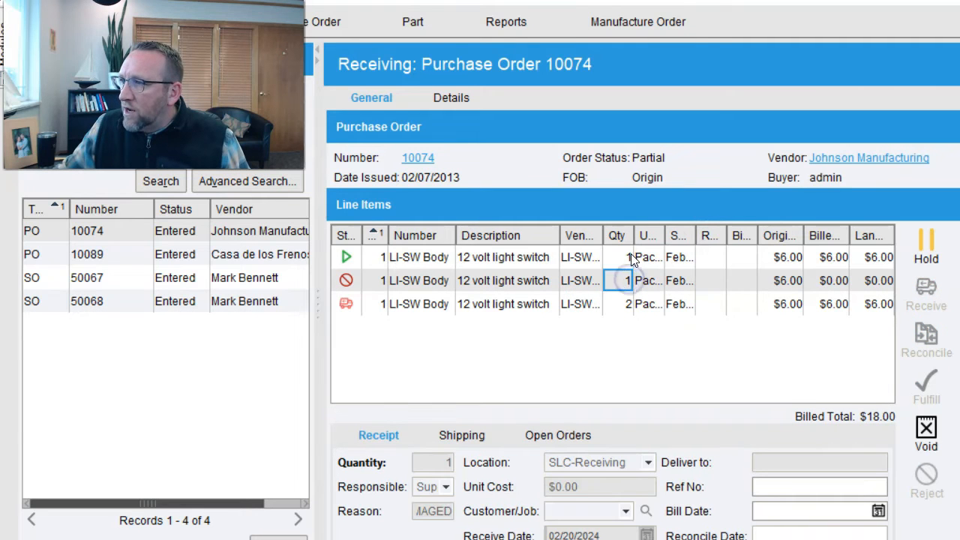
left_click(632, 259)
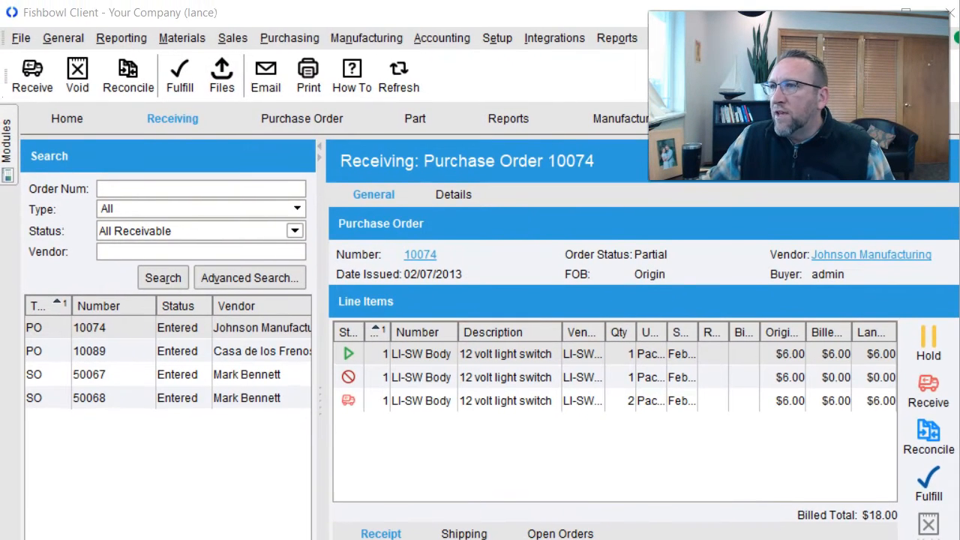
left_click(421, 256)
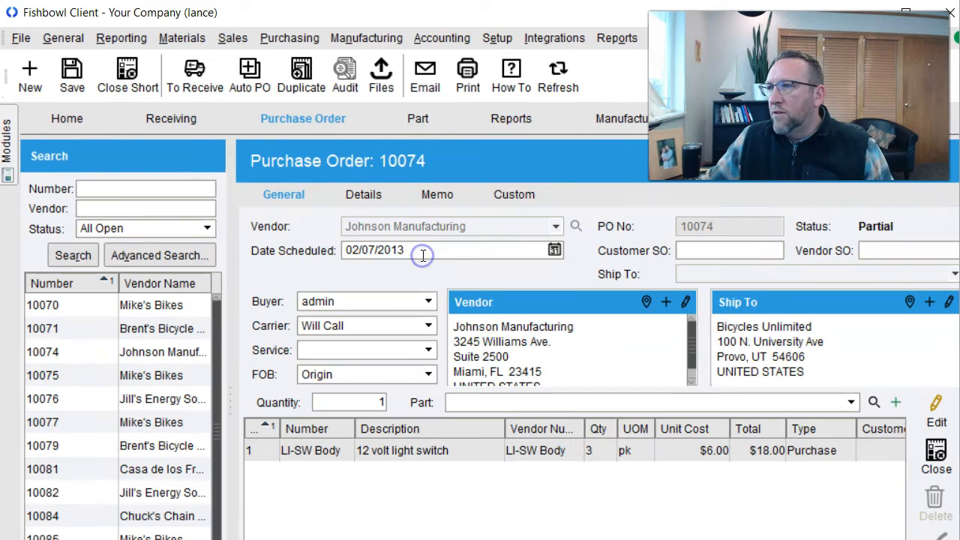
left_click(127, 75)
left_click(457, 371)
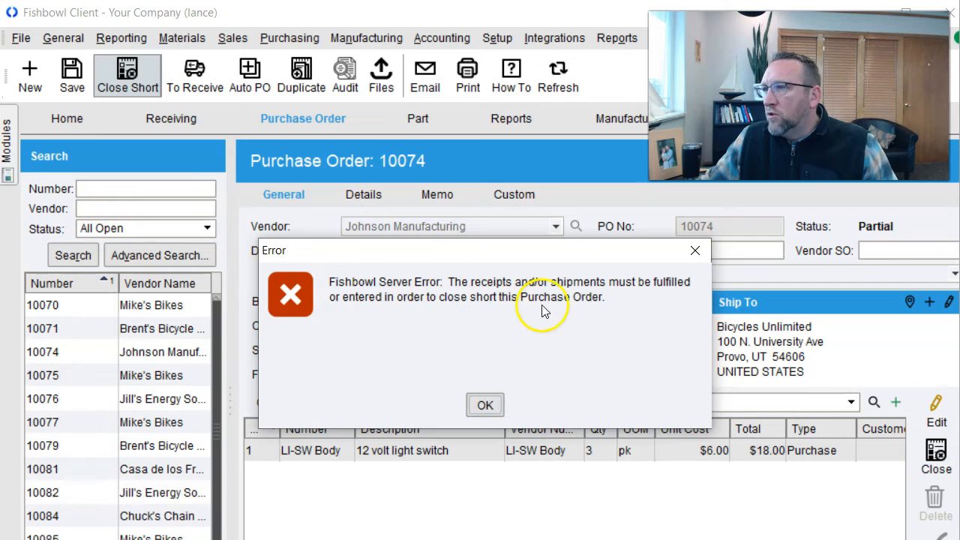
left_click(484, 406)
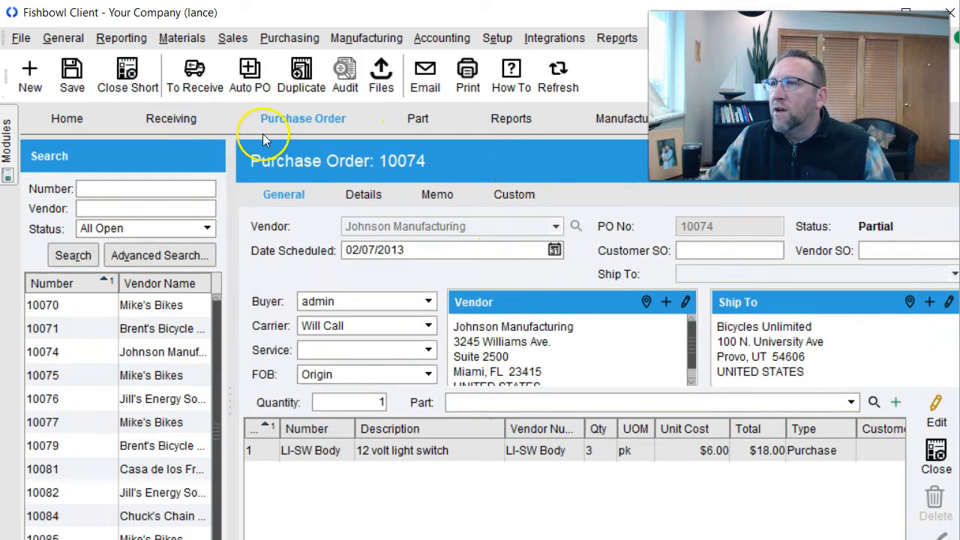
left_click(172, 118)
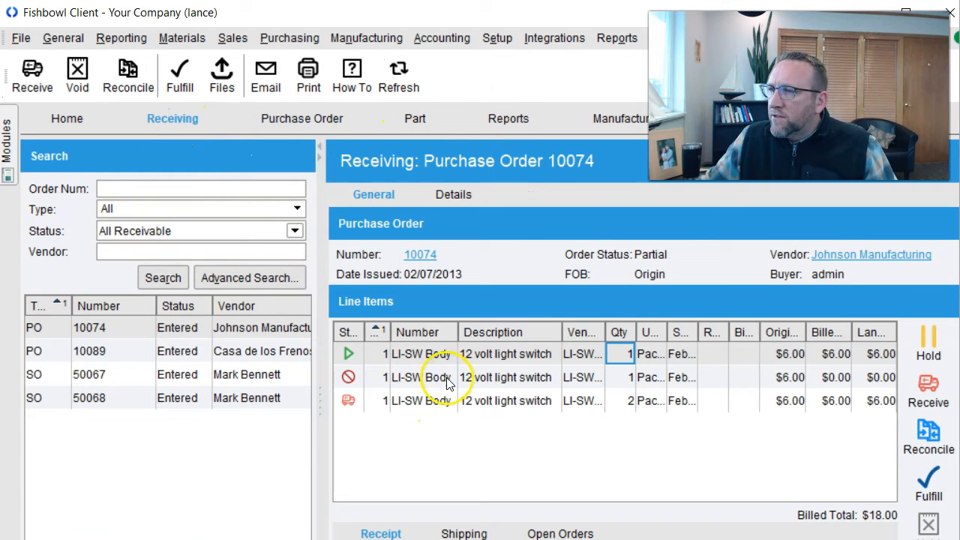
left_click(406, 401)
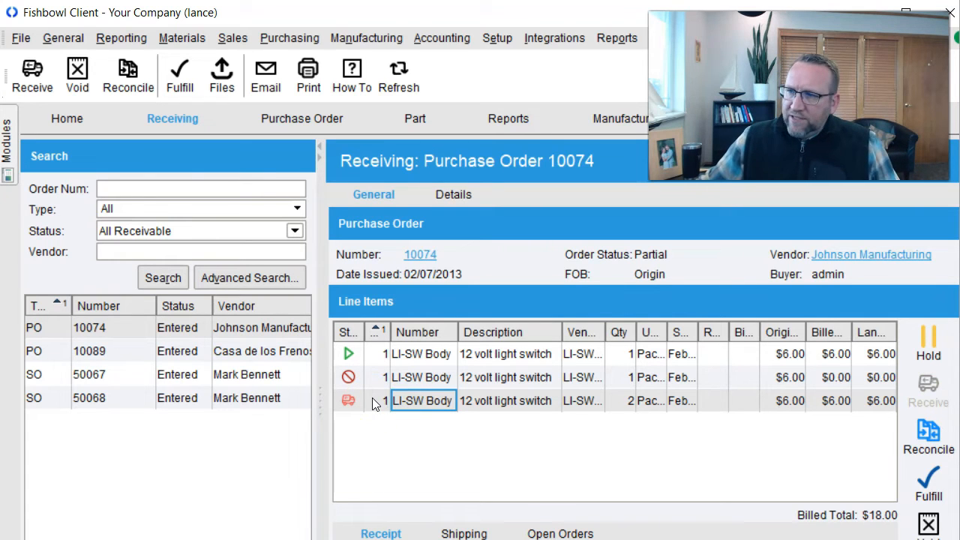
left_click(419, 355)
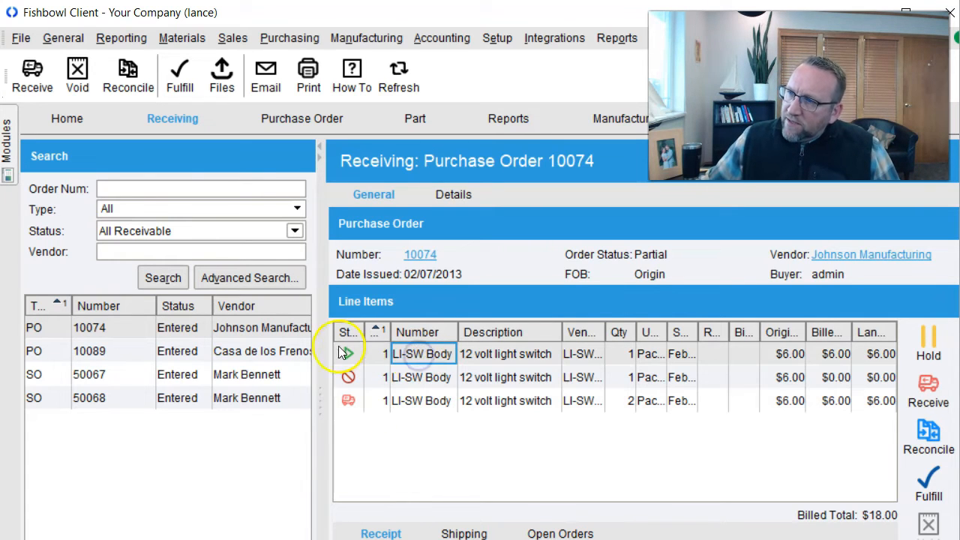
left_click(405, 399)
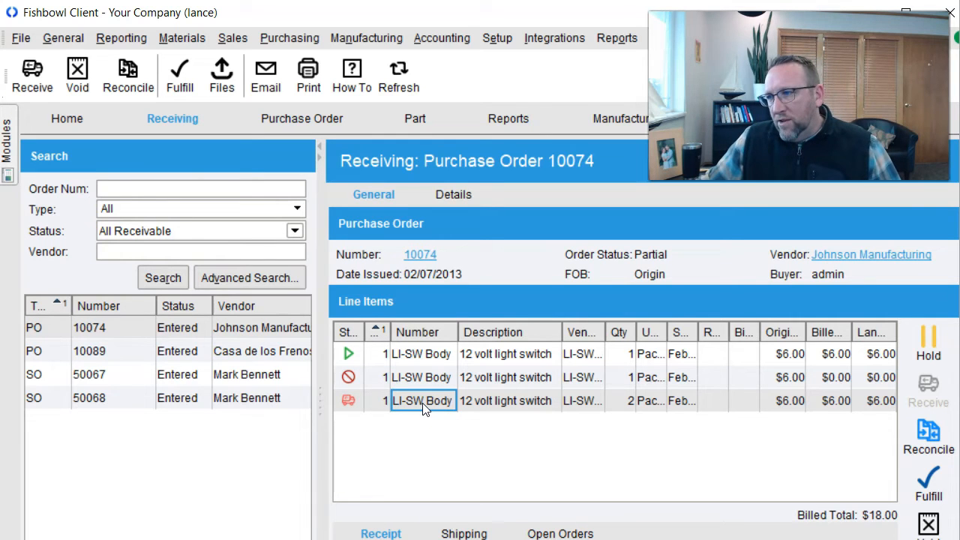
left_click(488, 373)
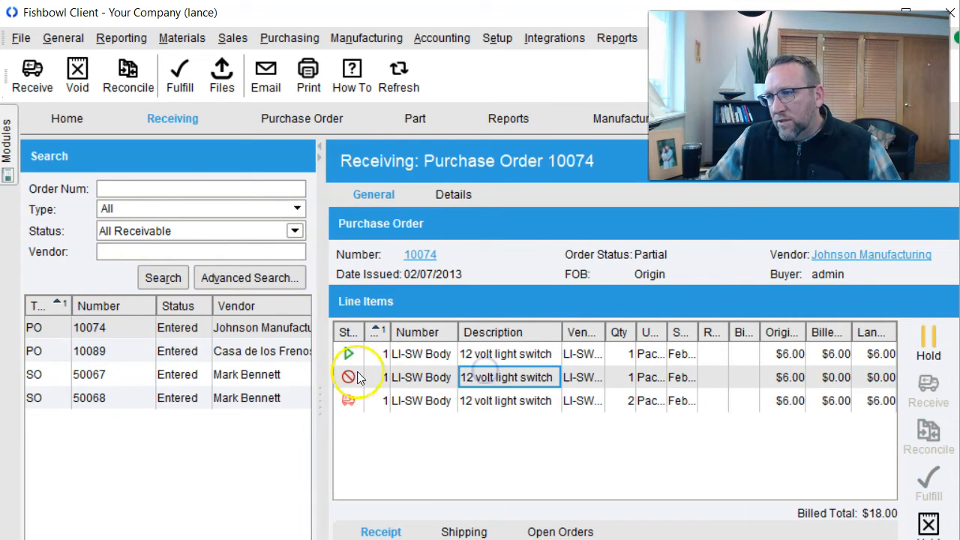
left_click(423, 402)
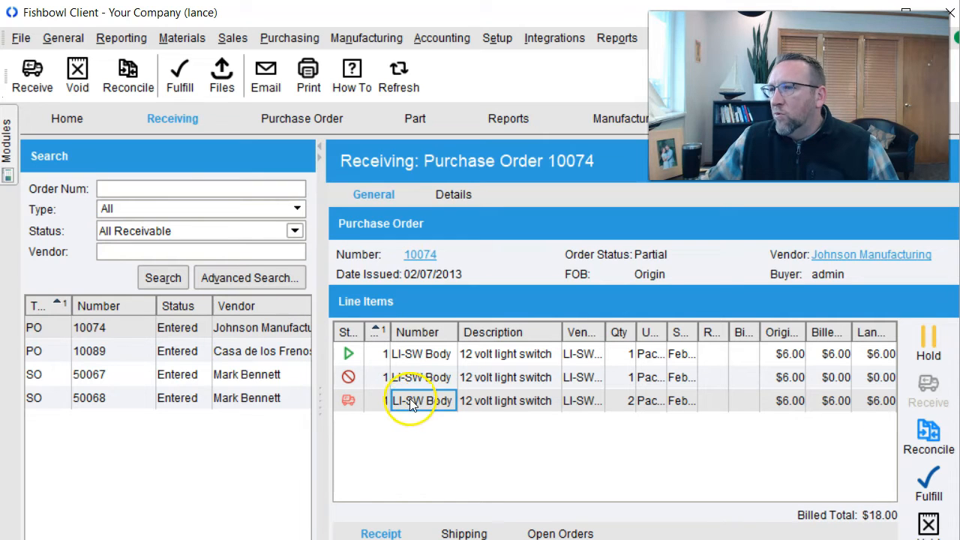
left_click(133, 84)
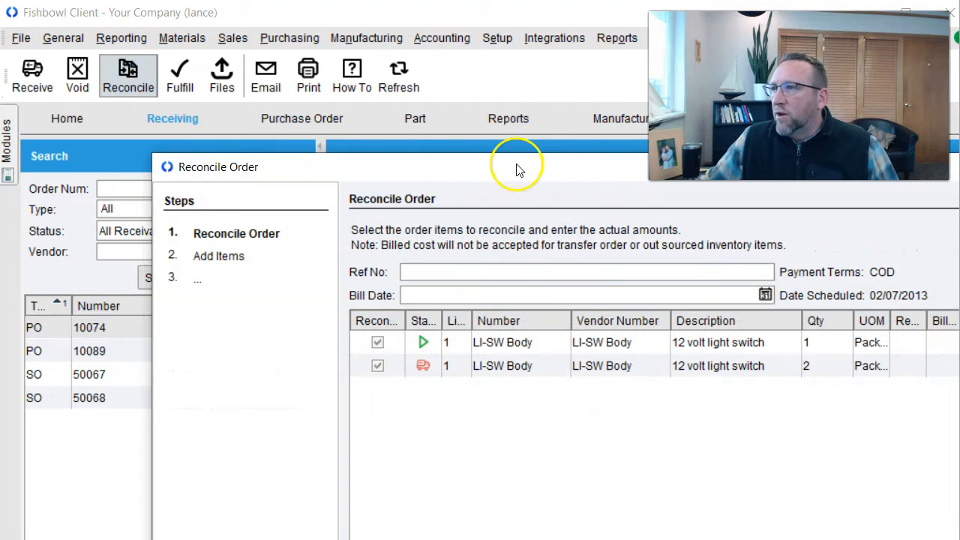
left_click_drag(564, 171, 252, 231)
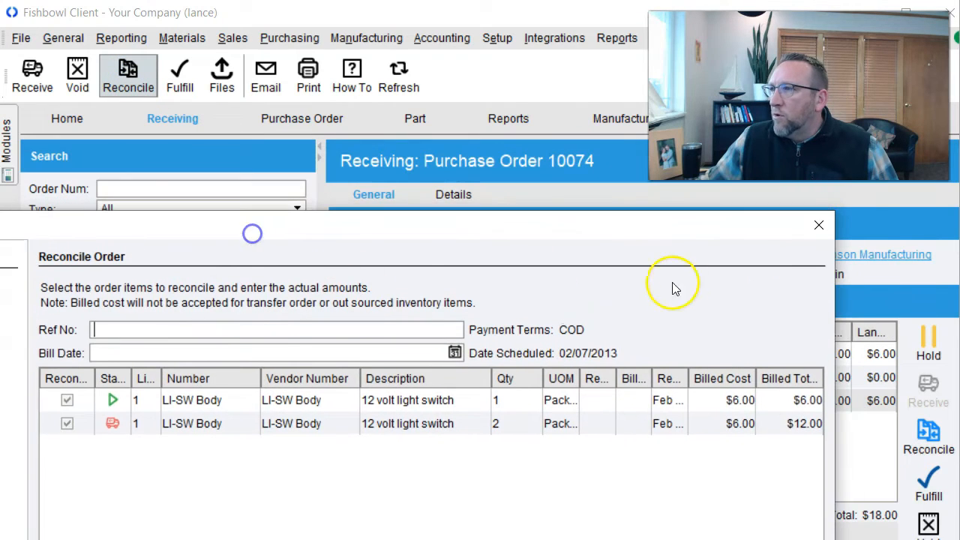
left_click(821, 225)
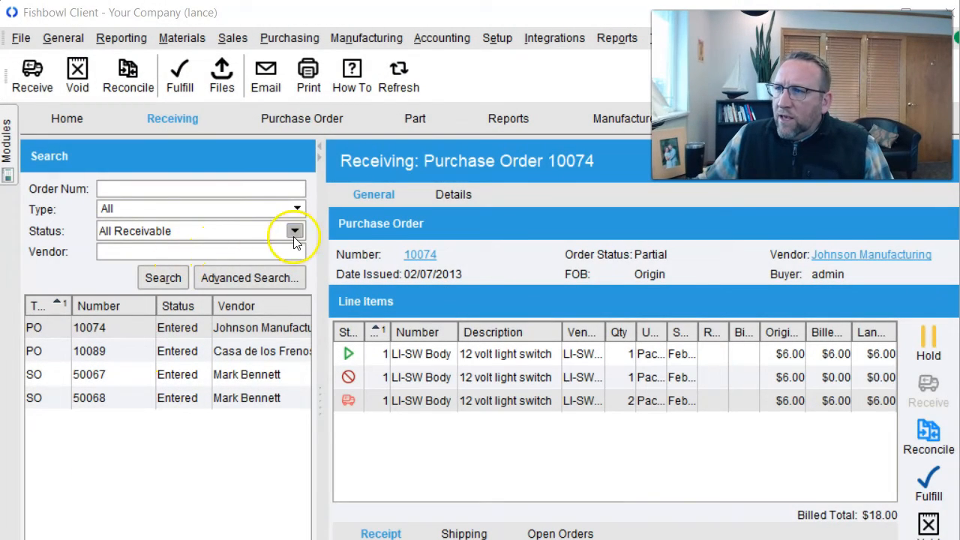
- Search Receiving with status All Open, widen the results list, and select PO 10081
left_click(293, 236)
left_click(178, 266)
left_click(166, 273)
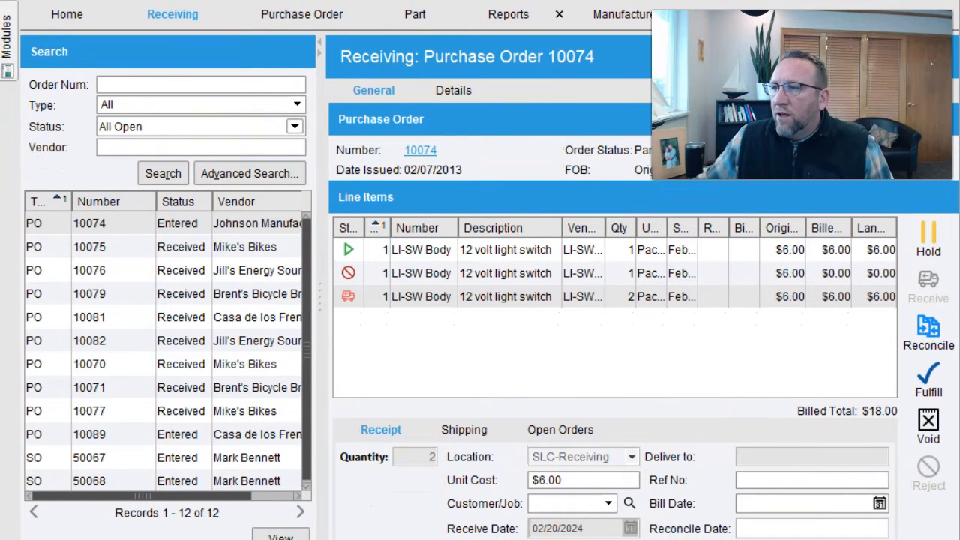
left_click_drag(321, 309, 398, 309)
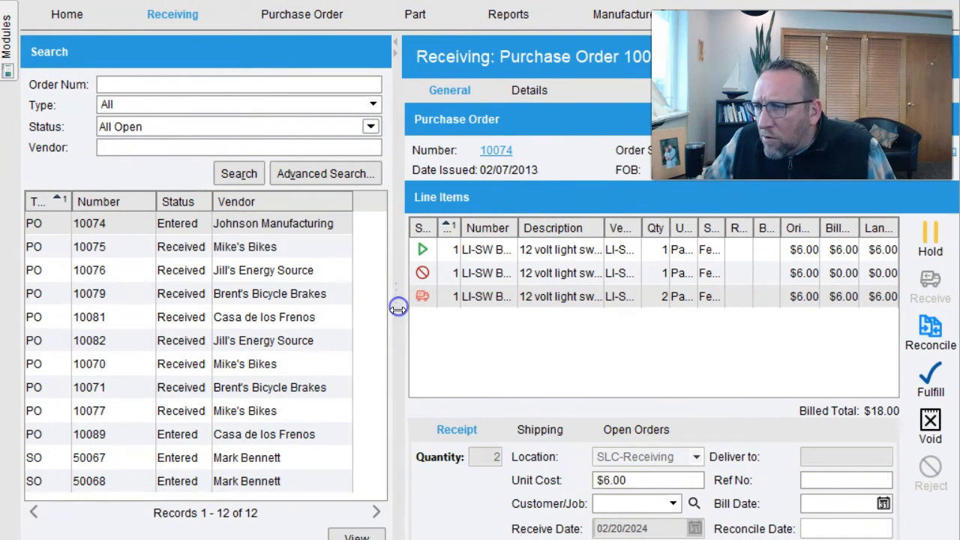
left_click(179, 322)
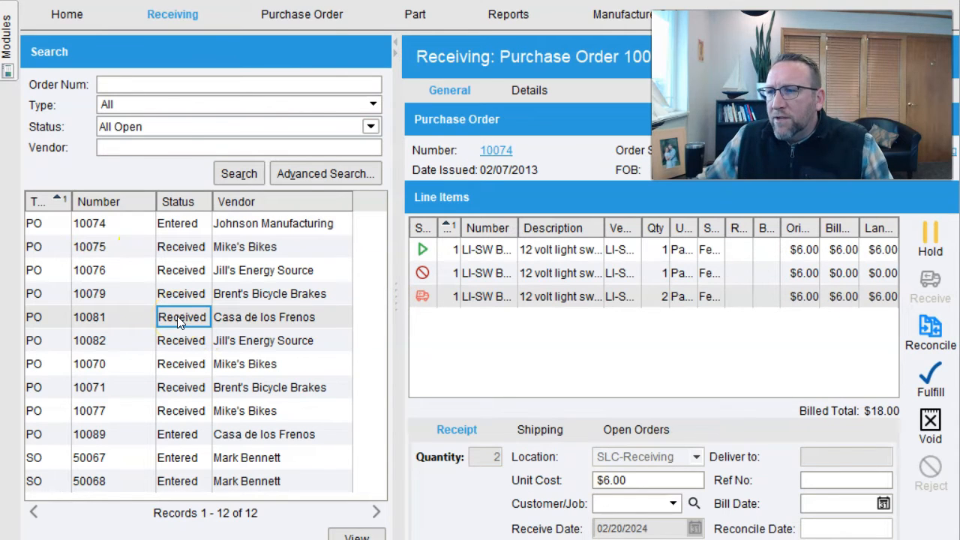
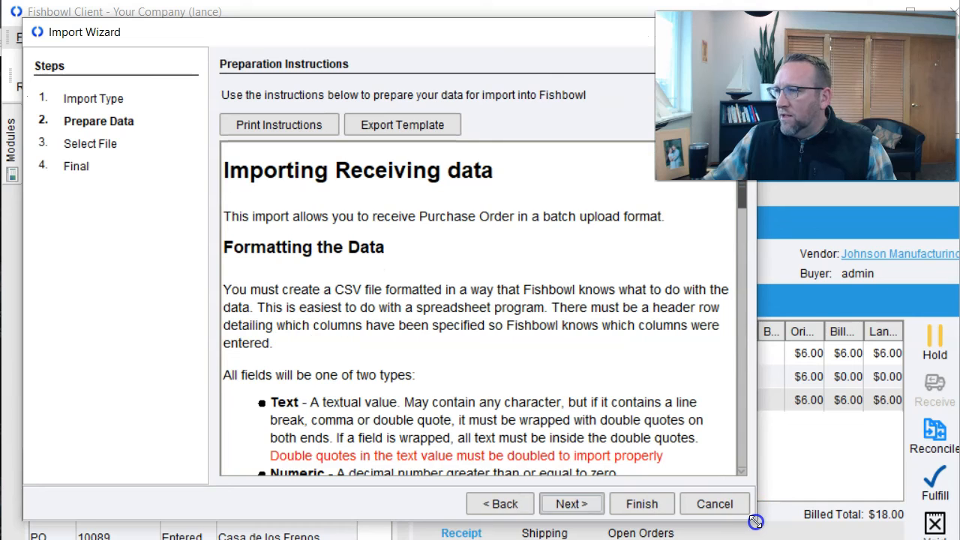
- After reviewing the CSV field list, export the receiving template as Documents\Receiving.csv and open it in Excel
left_click_drag(754, 201, 753, 268)
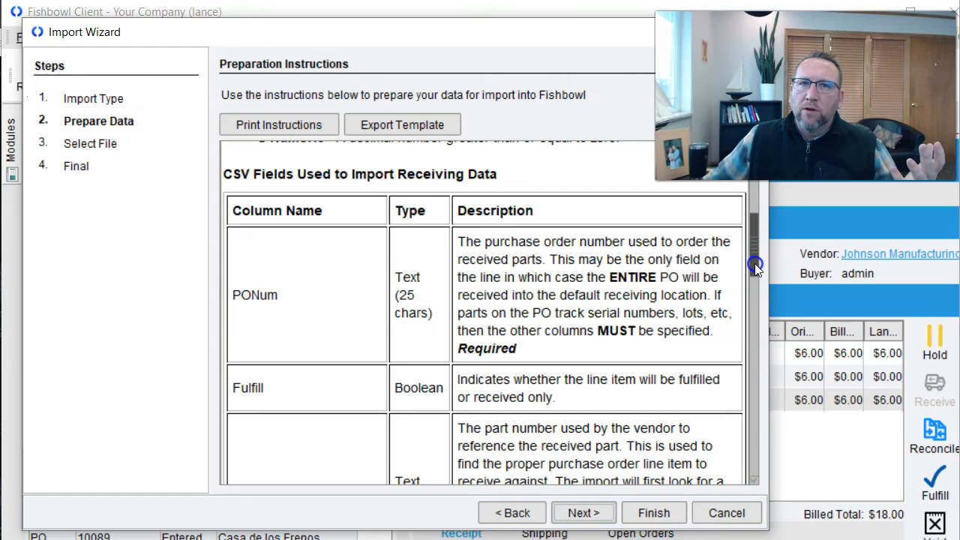
left_click_drag(754, 264, 756, 315)
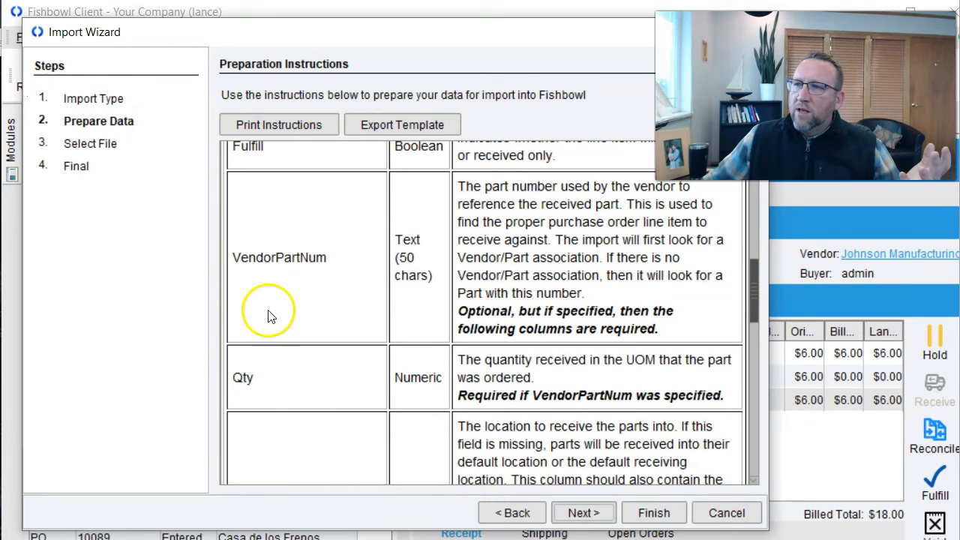
scroll(276, 389, "down", 5)
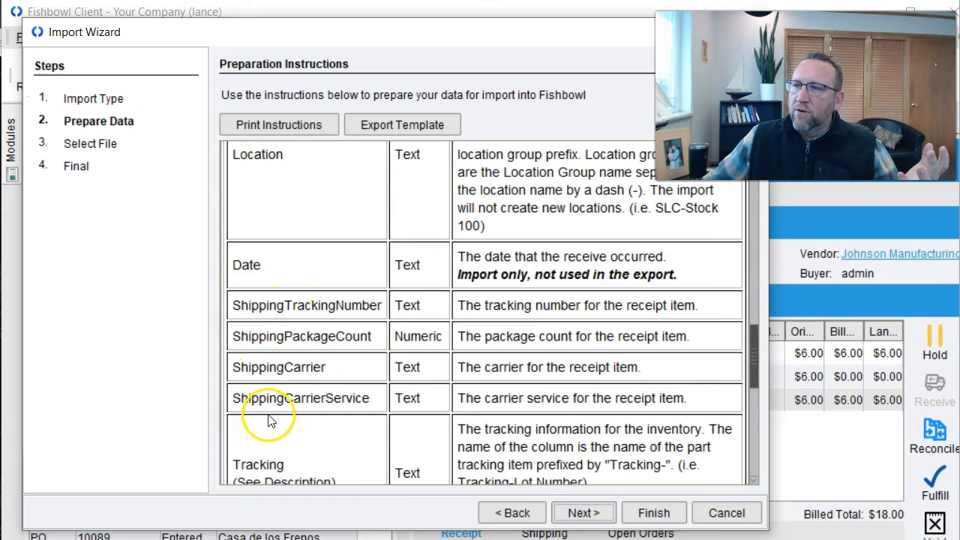
scroll(270, 405, "down", 5)
left_click_drag(757, 425, 756, 380)
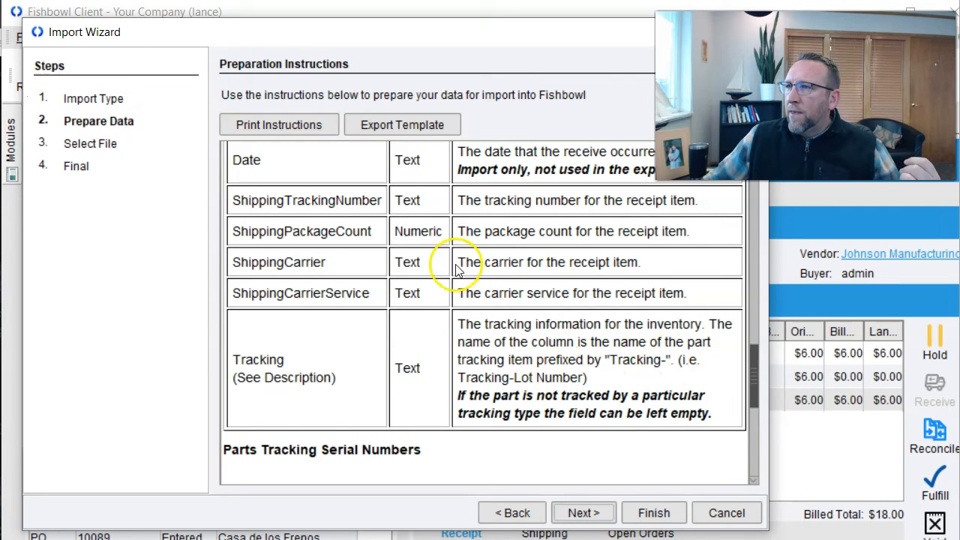
left_click(384, 127)
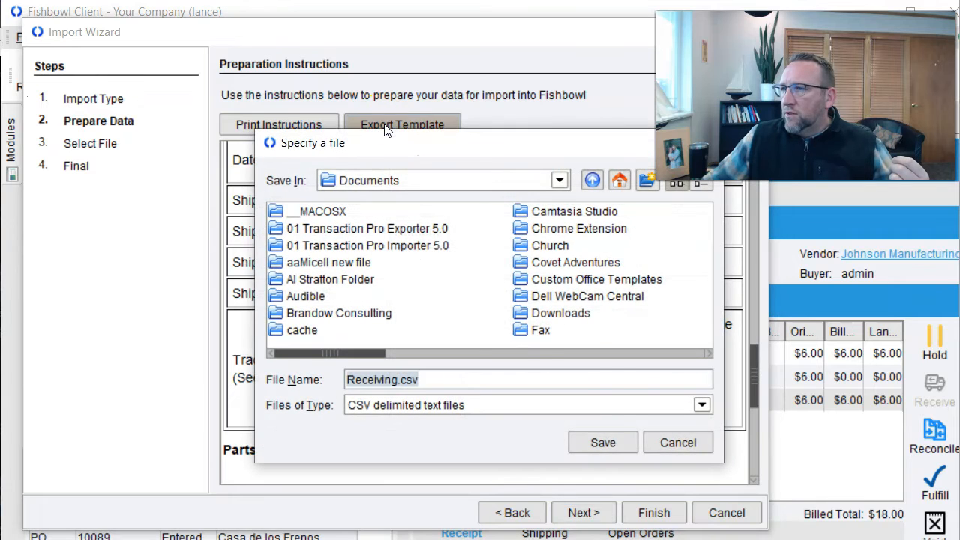
left_click(611, 443)
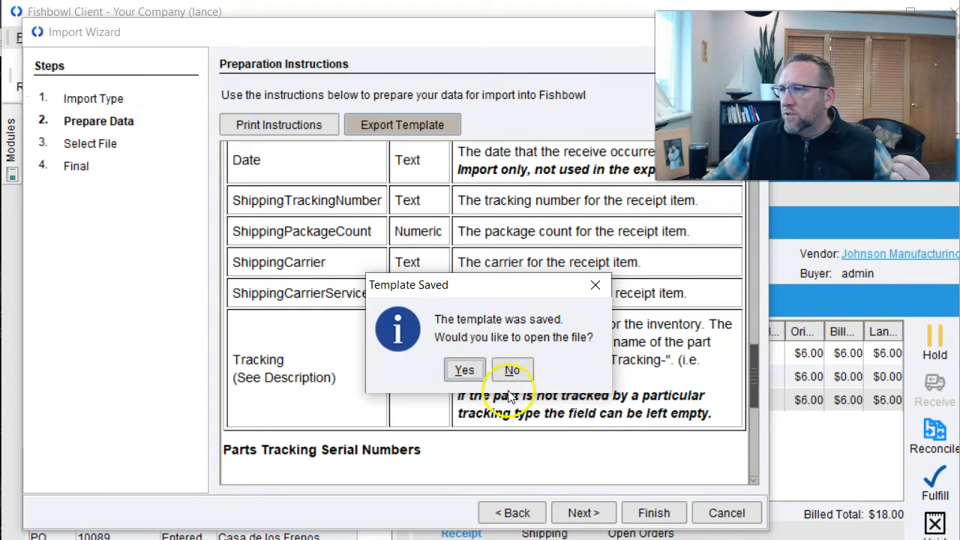
left_click(465, 370)
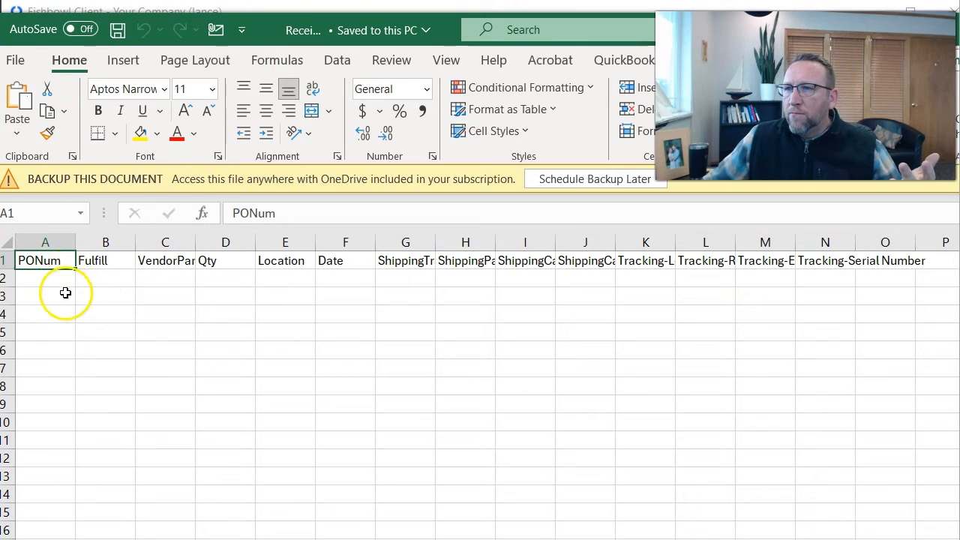
- Widen column C to fit VendorPartNum and widen column G
left_click(65, 277)
left_click(58, 291)
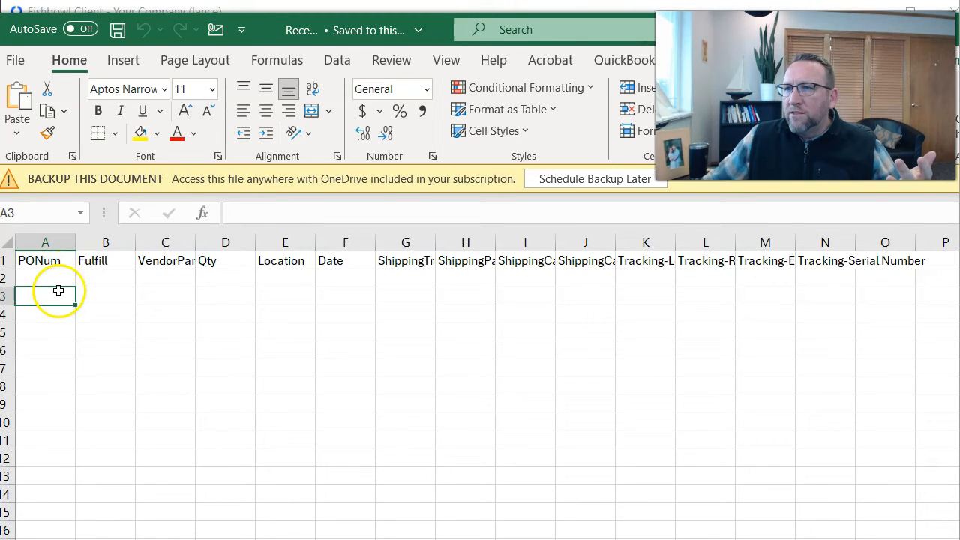
left_click(99, 280)
left_click(161, 275)
left_click_drag(194, 243, 228, 243)
left_click(255, 276)
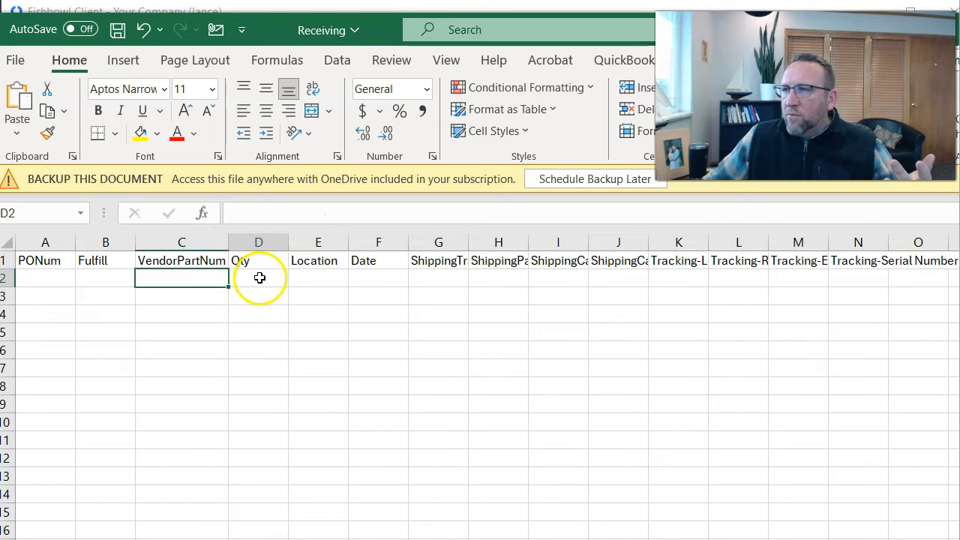
left_click(294, 281)
left_click(371, 275)
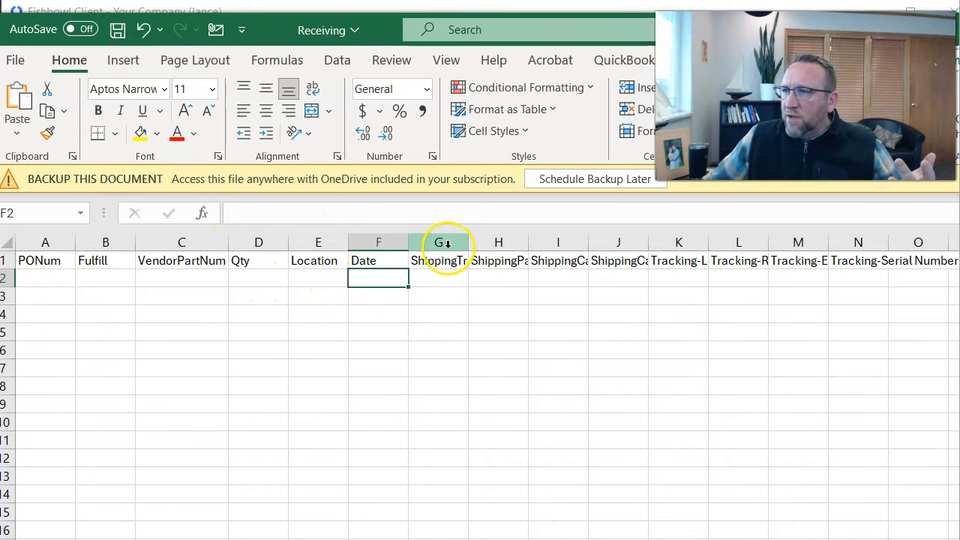
left_click_drag(469, 242, 477, 242)
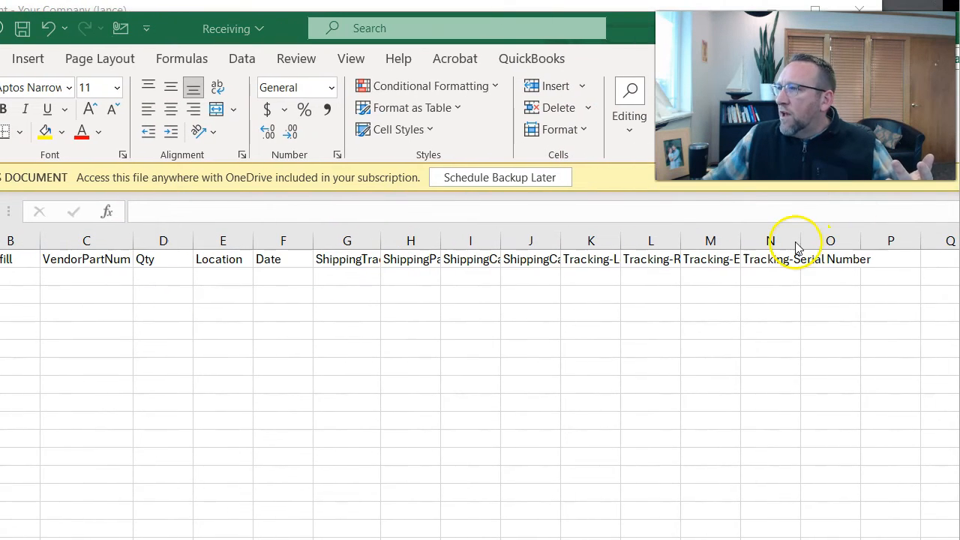
- Widen column N for its full header and AutoFit columns K through M
left_click_drag(801, 241, 882, 241)
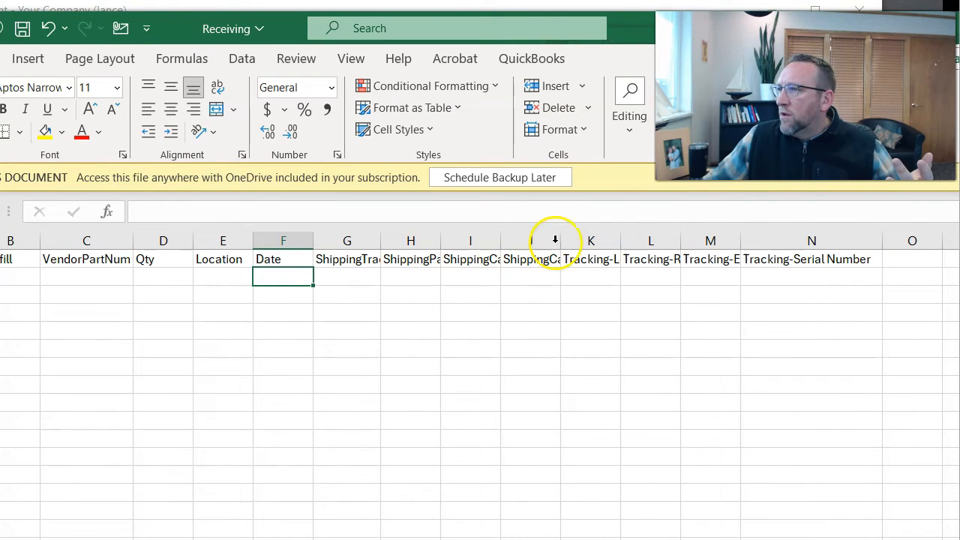
left_click(591, 240)
left_click(721, 241, "shift")
double_click(741, 241)
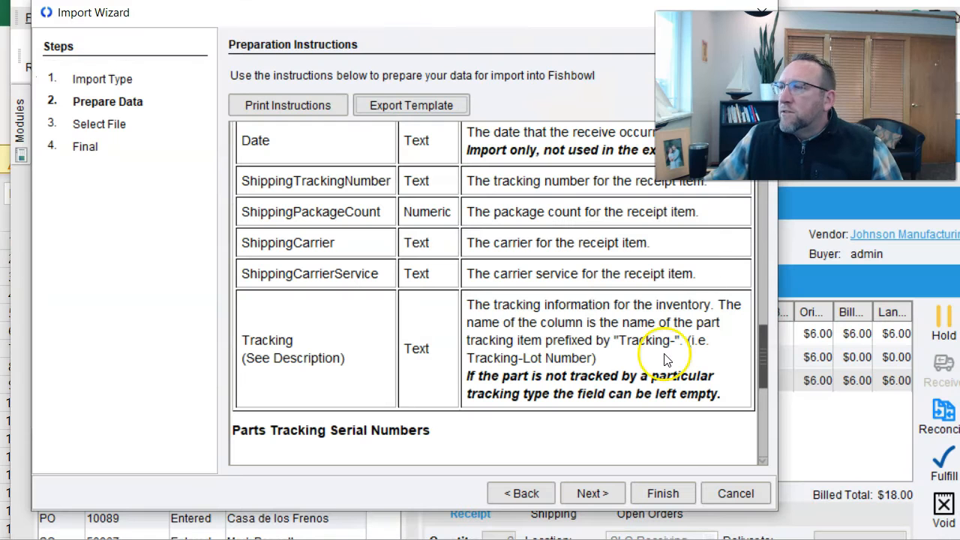
- Cancel the Import Wizard and search the Part module with the search text cleared
left_click(726, 495)
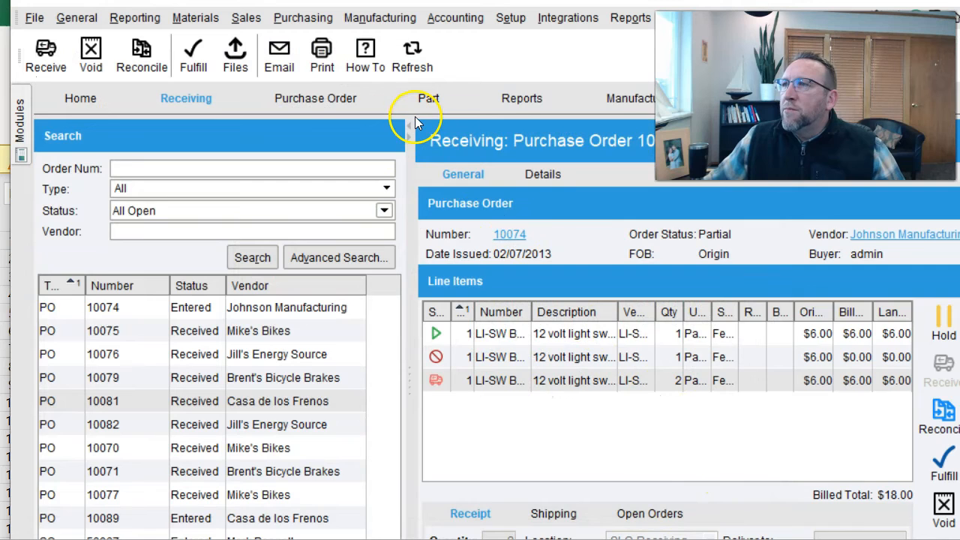
left_click(429, 98)
double_click(160, 172)
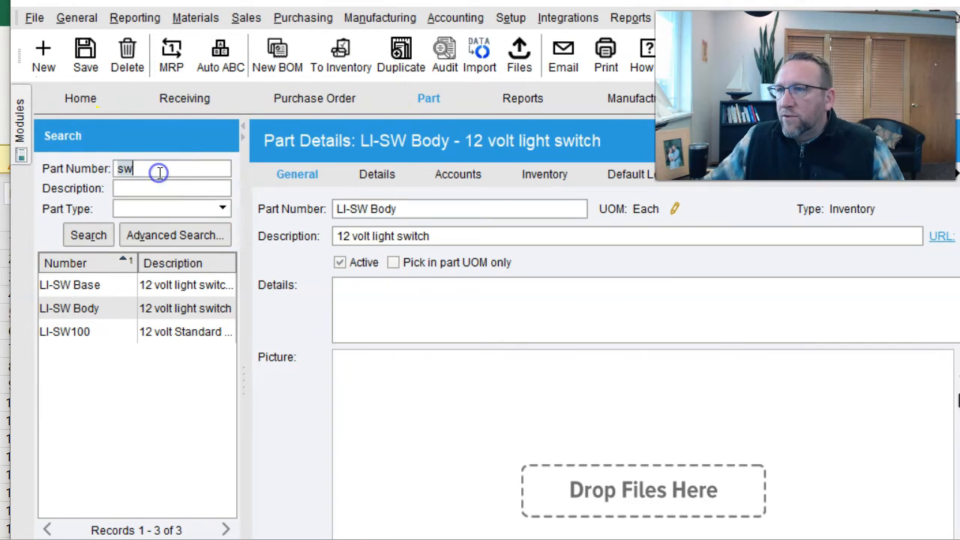
type("\\")
key("Return")
key("Return")
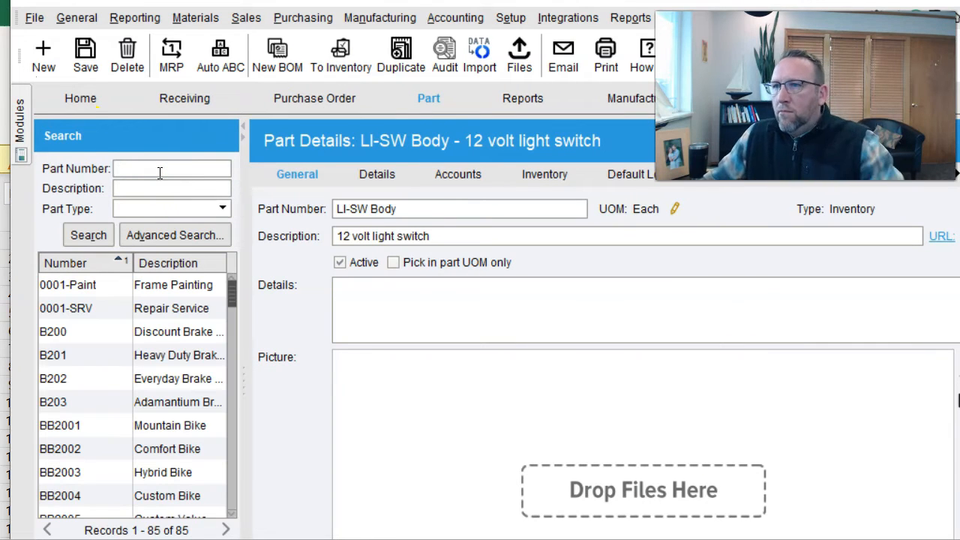
- Check BB2002 Comfort Bike's tracking details and try enabling lot number tracking, dismissing the error
left_click(93, 450)
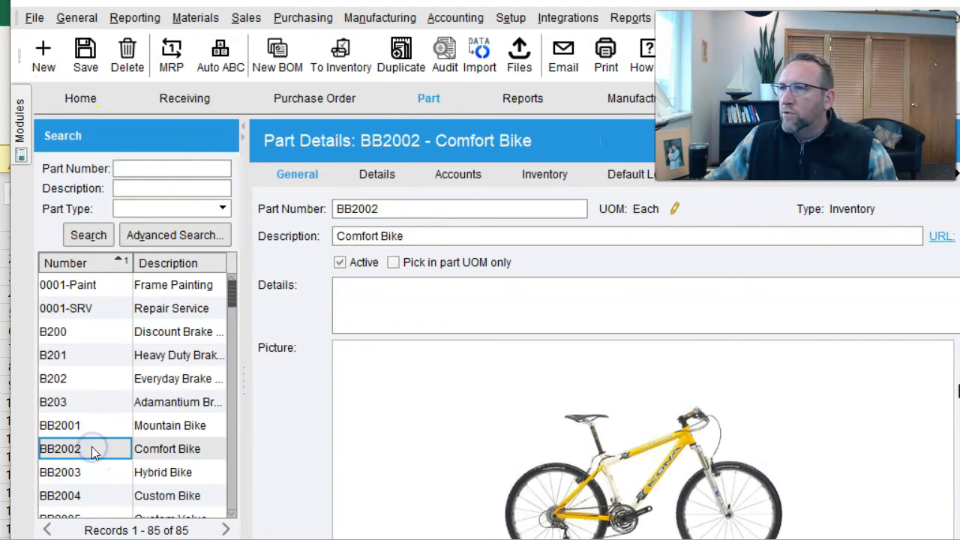
left_click(292, 174)
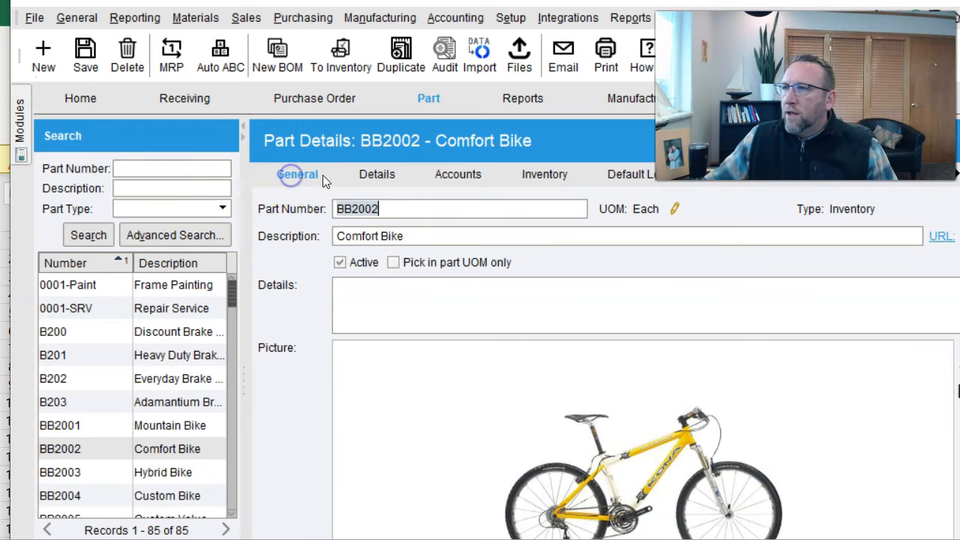
left_click(369, 176)
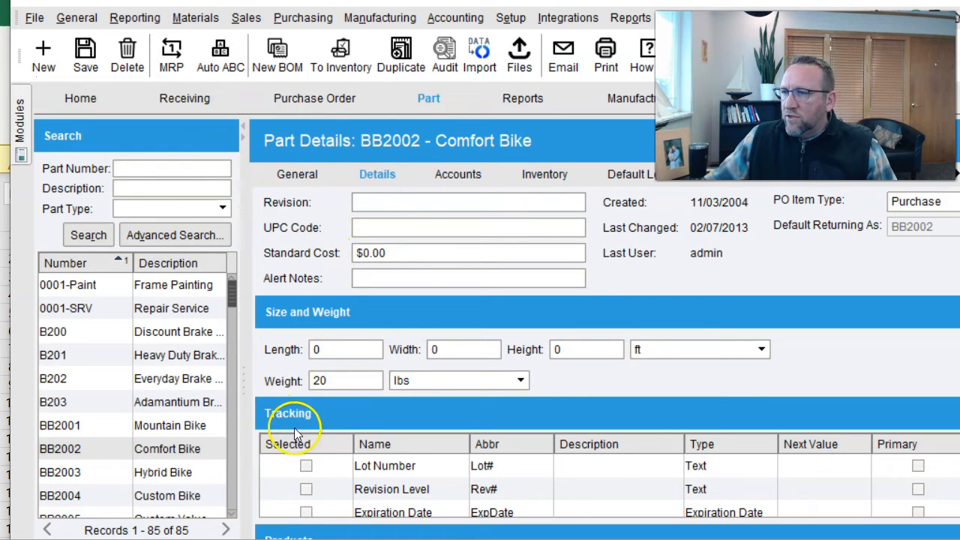
left_click(306, 466)
left_click(496, 355)
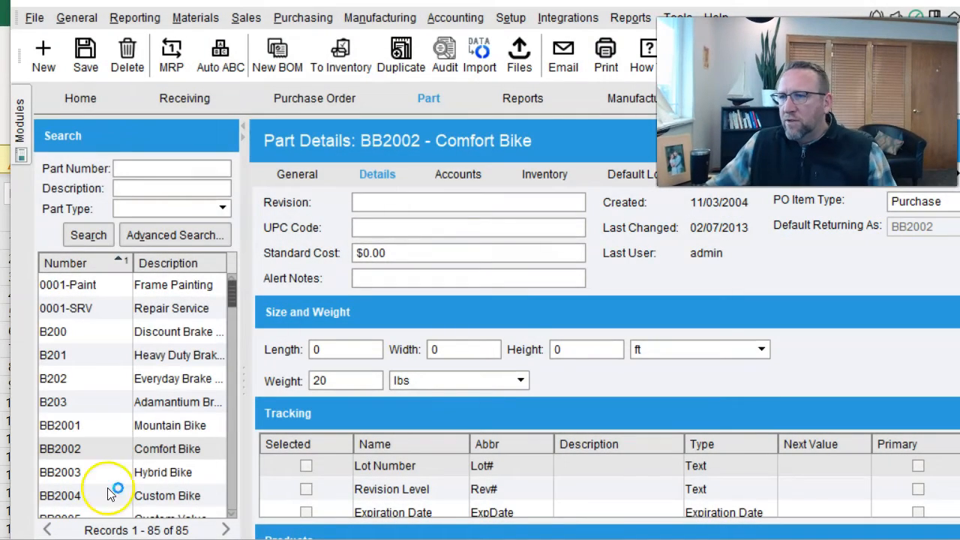
- Select part F104 Road Rage Frame and view its General information
left_click_drag(229, 293, 231, 363)
left_click(137, 405)
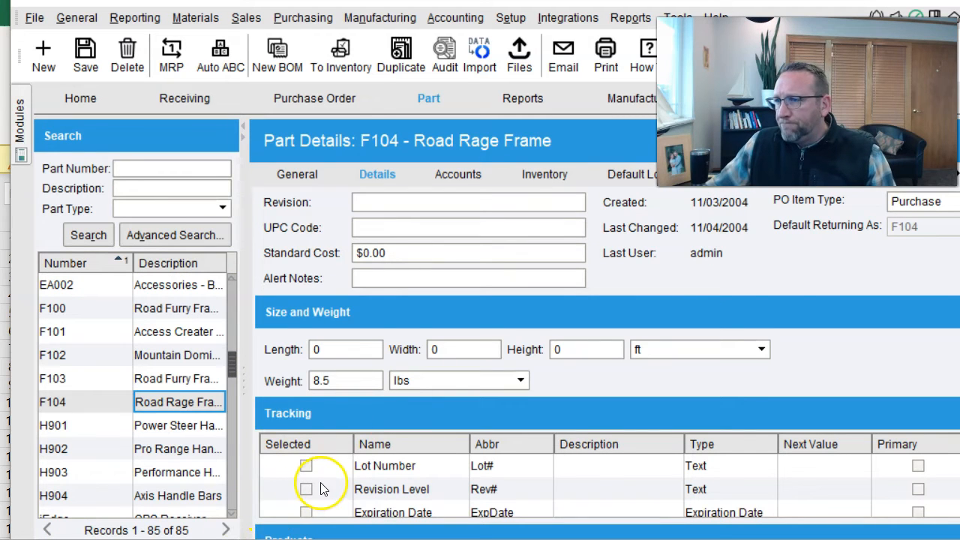
left_click(303, 175)
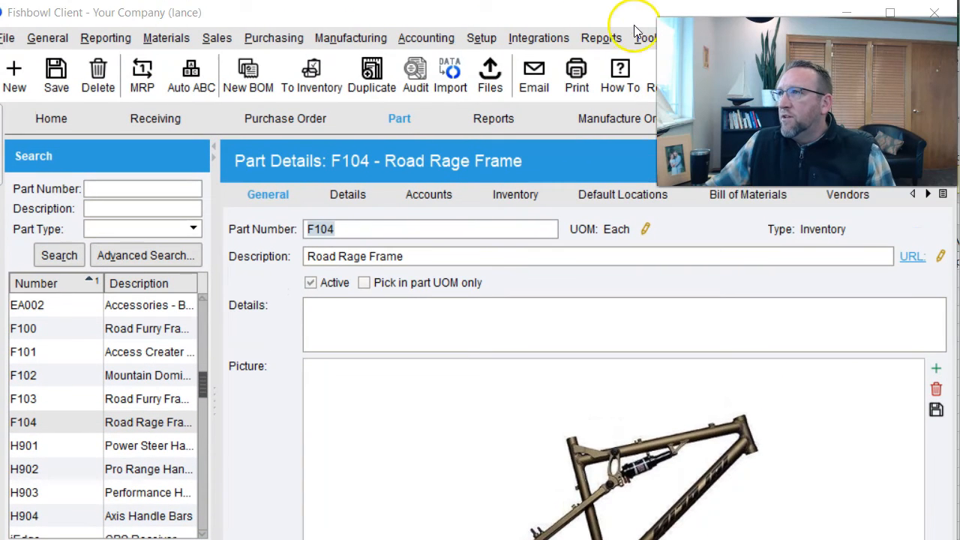
- Check the Tracking order in Part Module Options, then return to Receiving PO 10074, shortening the window
left_click(643, 37)
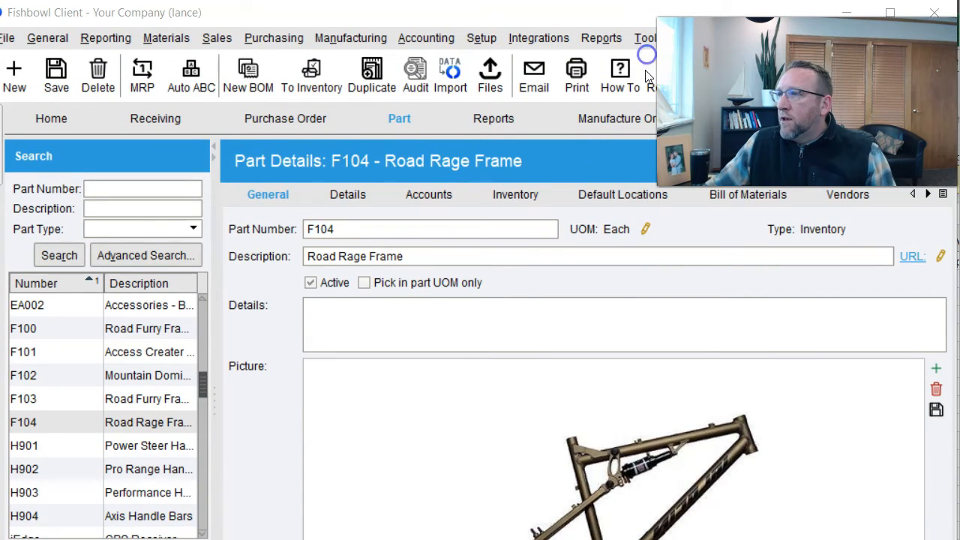
left_click(648, 60)
left_click(380, 337)
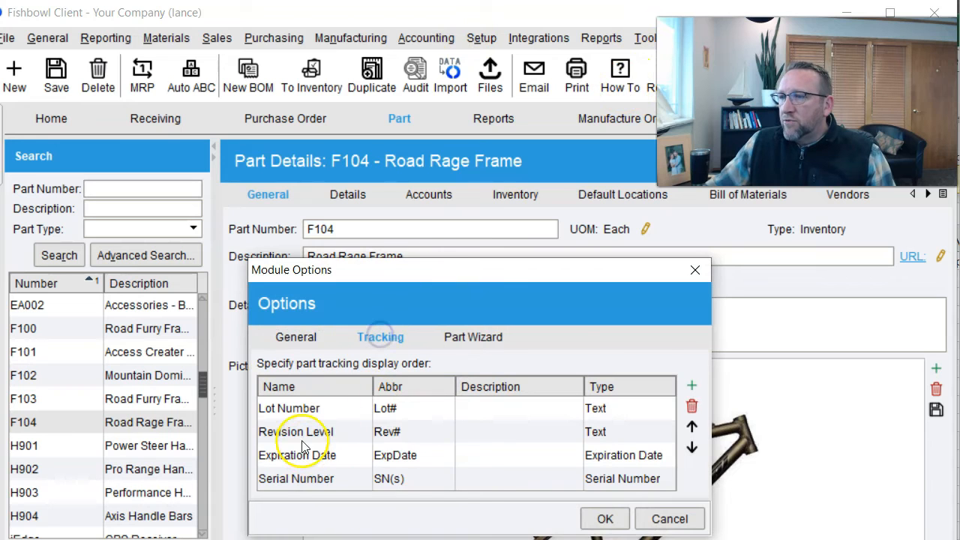
left_click(695, 270)
left_click(144, 118)
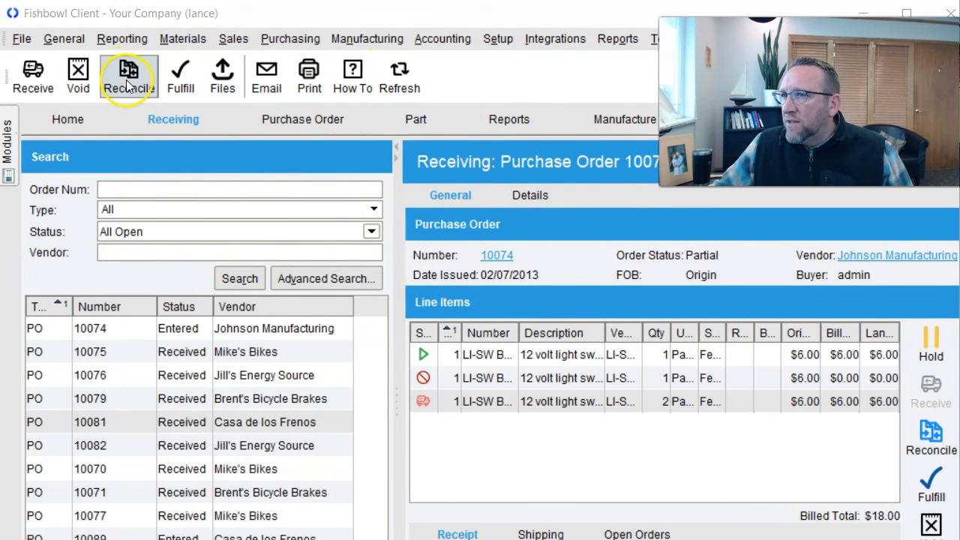
left_click_drag(388, 1, 387, 64)
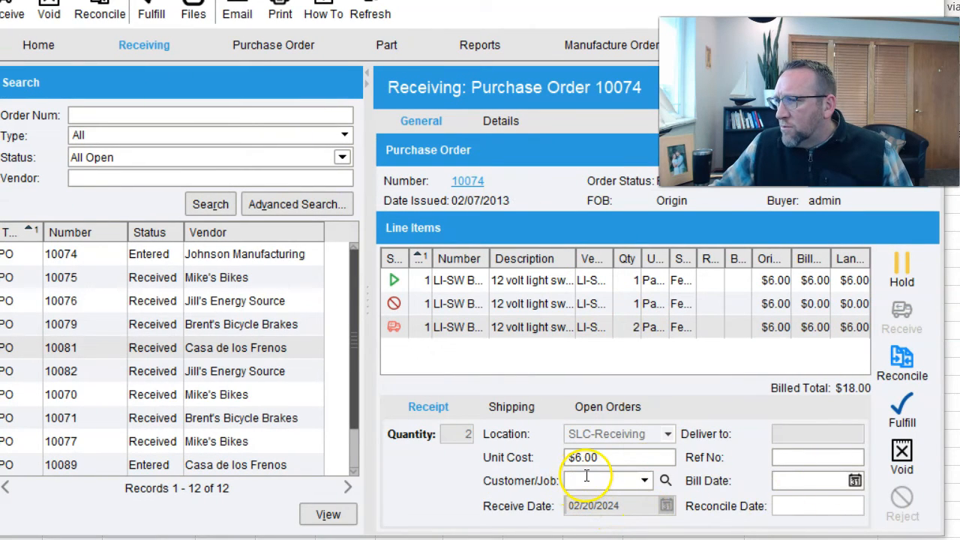
- Check PO 10074's Customer Job column, then select the first line item and open the receive-date calendar
left_click(587, 479)
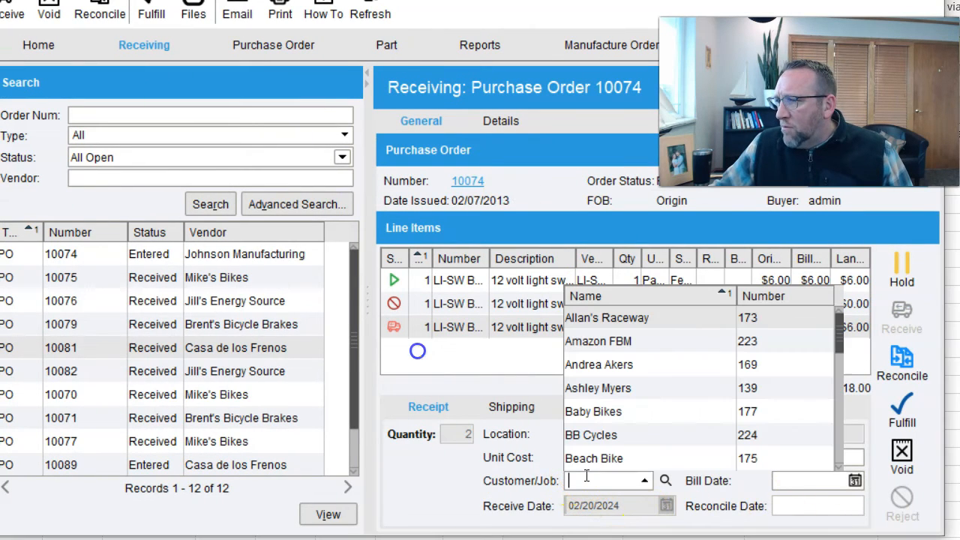
left_click(283, 45)
left_click_drag(399, 463, 503, 463)
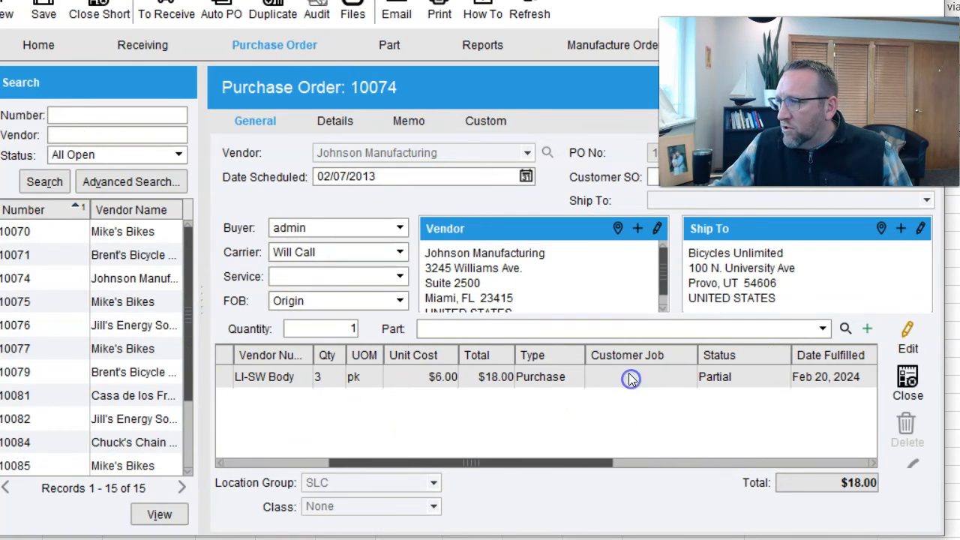
left_click(143, 45)
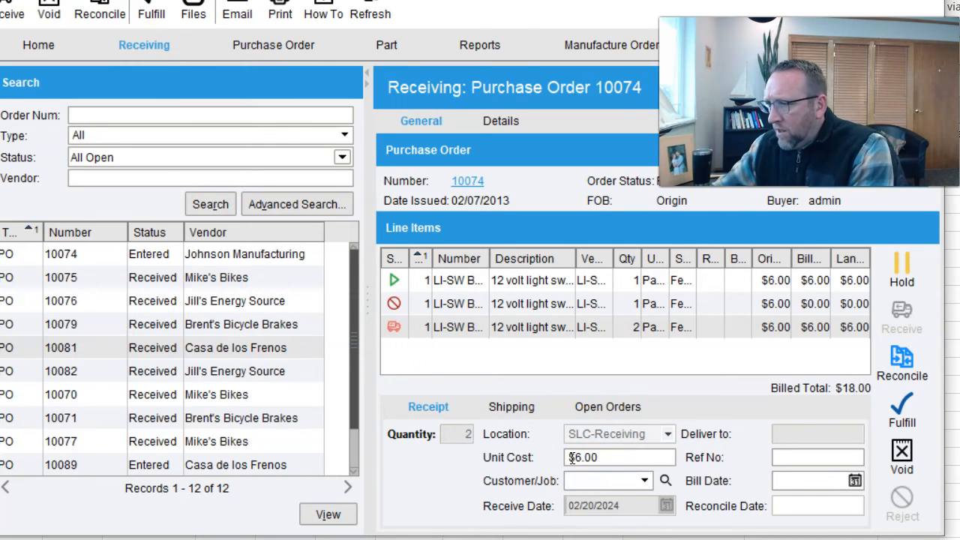
left_click(523, 282)
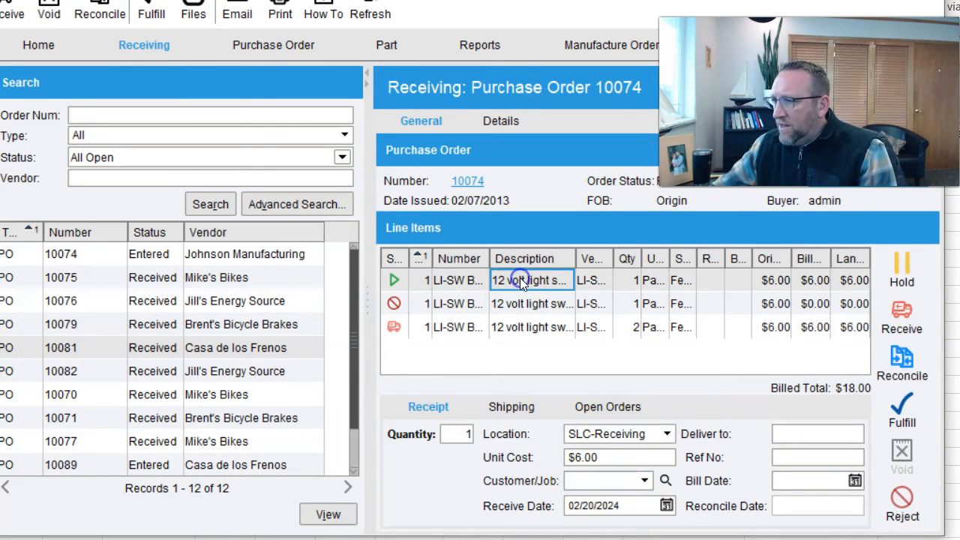
left_click(667, 506)
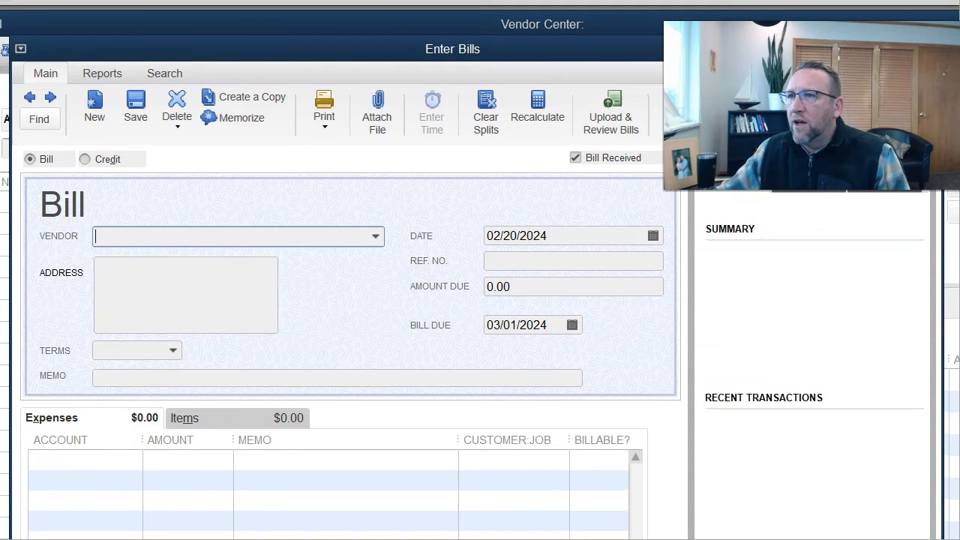
- Uncheck Bill Received to create an item receipt, then sign in to QuickBooks Online
left_click(575, 157)
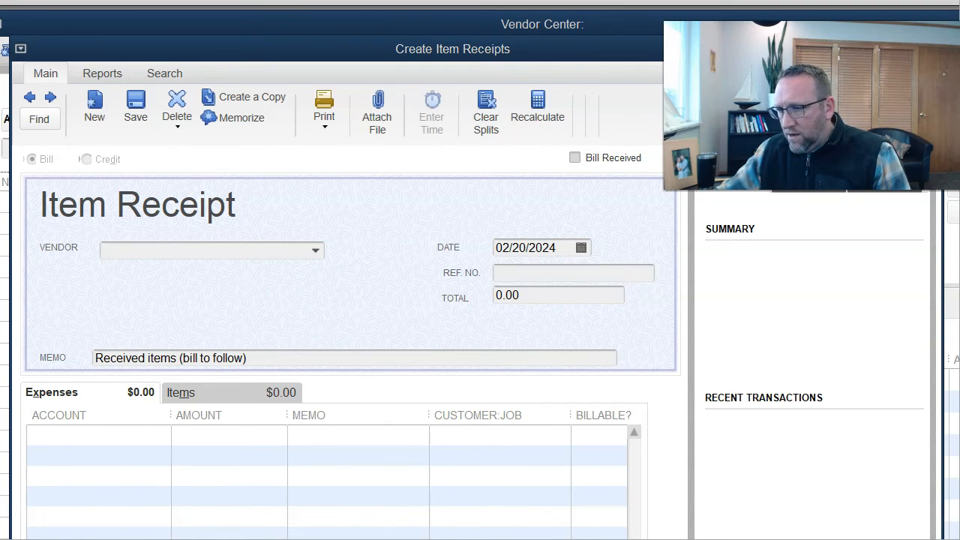
left_click(436, 461)
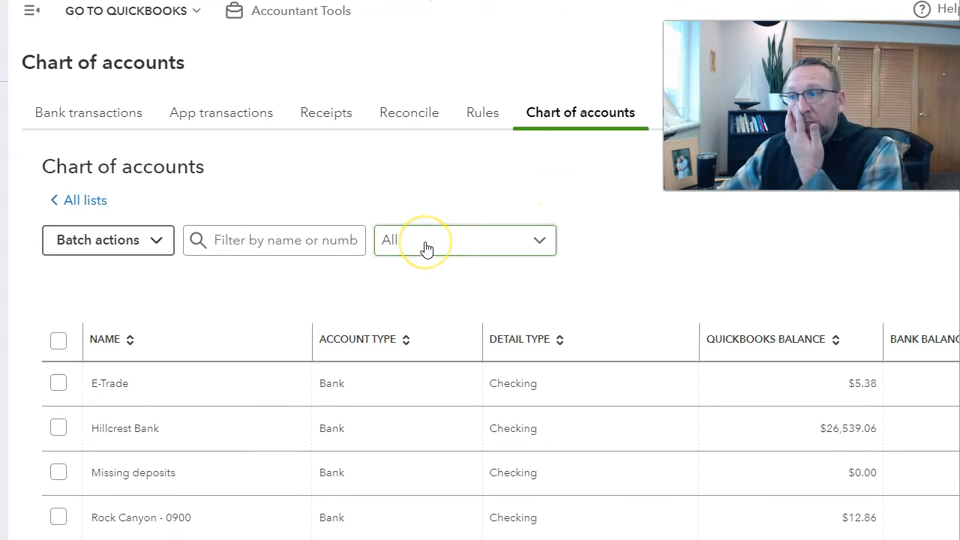
- Filter the chart of accounts by name using 'hold' to find the Holding account
left_click(423, 238)
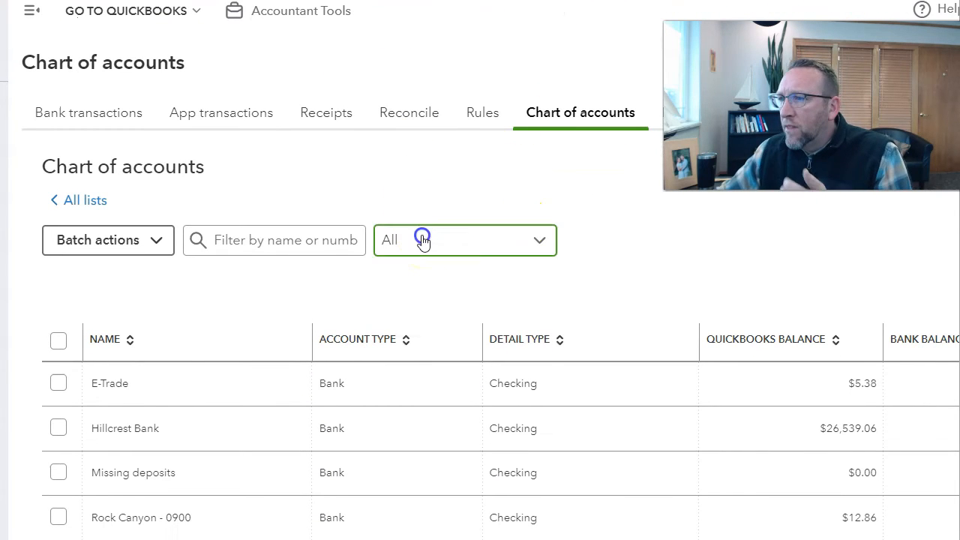
left_click(242, 239)
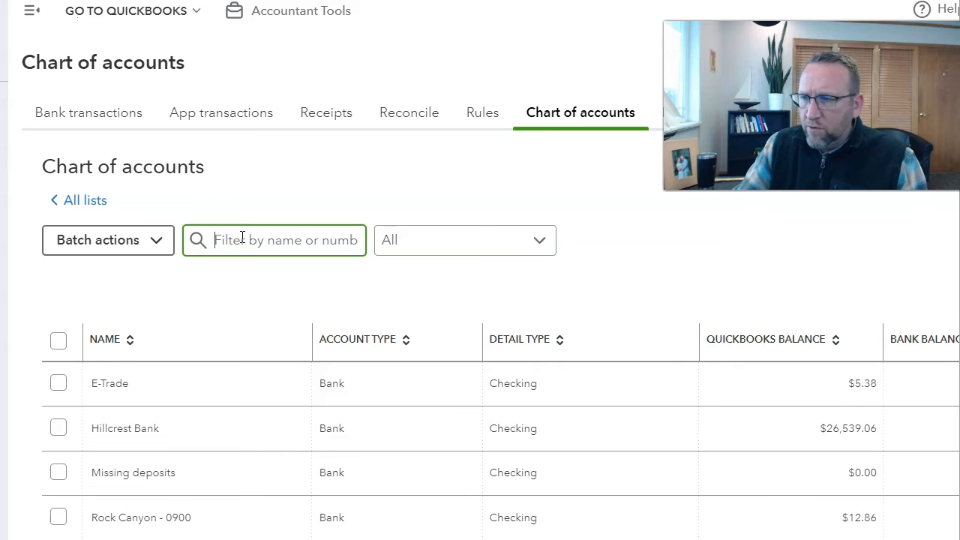
type("hold")
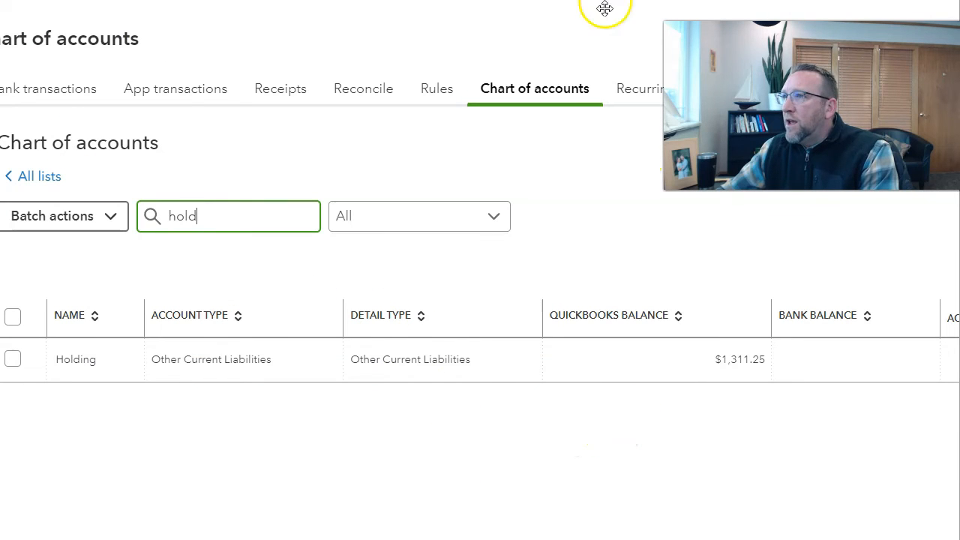
- Open the Holding account's register and dismiss the guided-tour popup
left_click(866, 367)
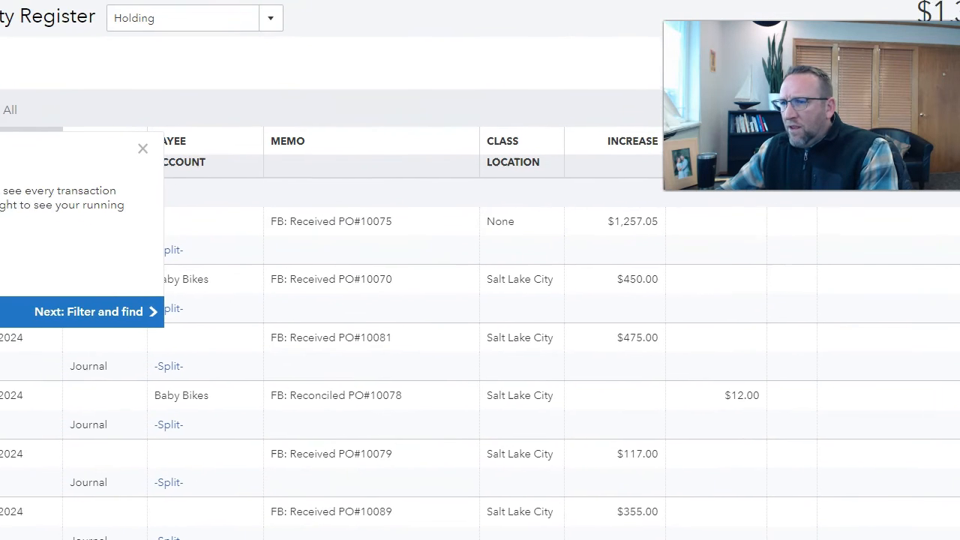
left_click(148, 146)
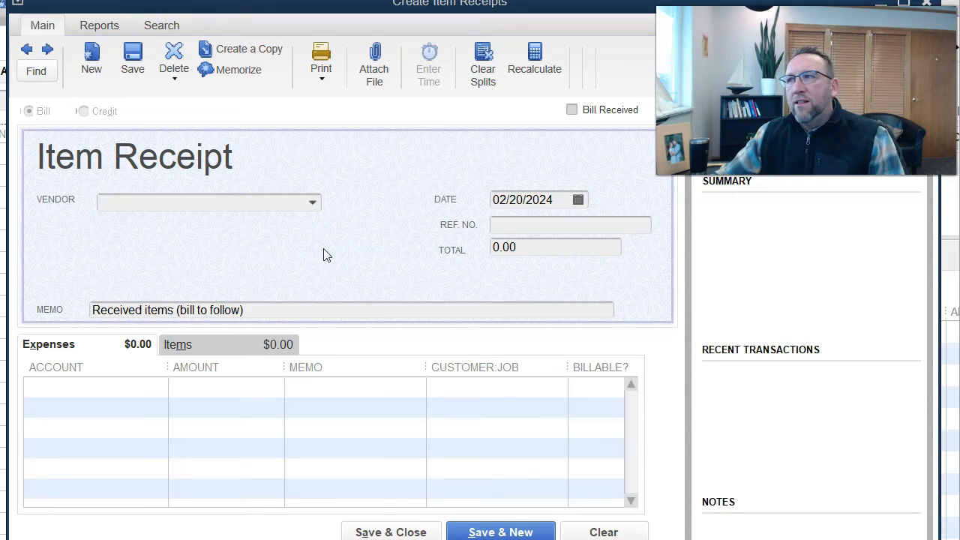
- Toggle Bill Received to compare Enter Bills with Create Item Receipts, ending on Enter Bills
left_click(572, 111)
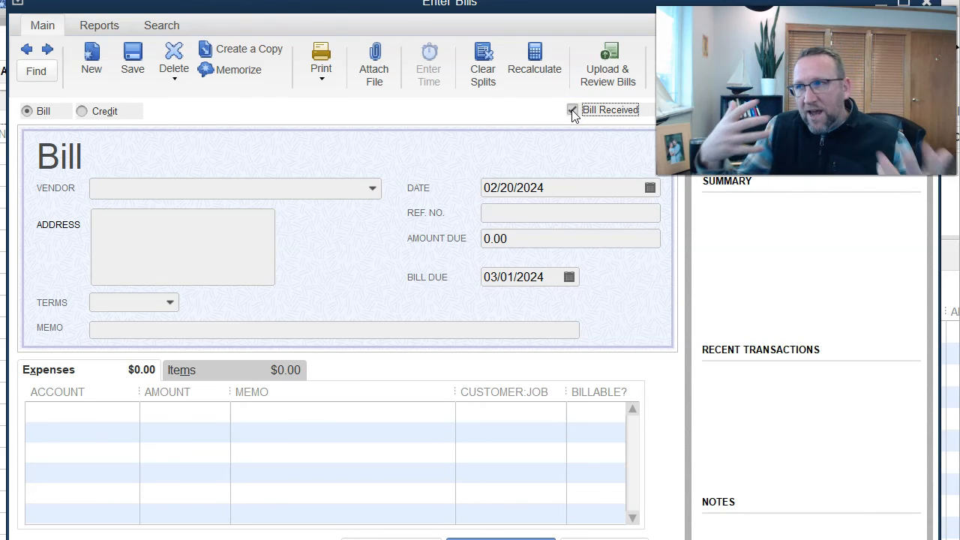
left_click(572, 111)
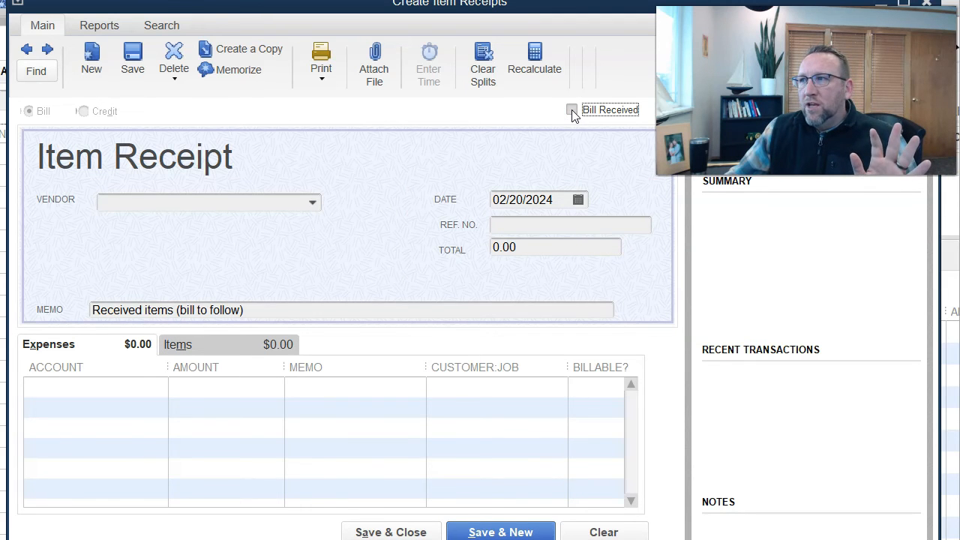
left_click(572, 111)
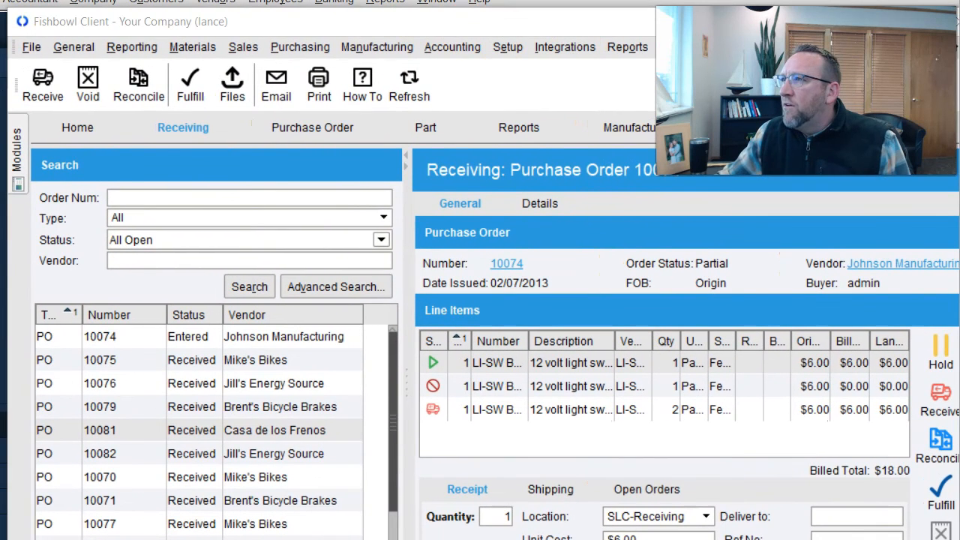
- Check the QuickBooks Online settings in Accounting Integration, run a Standard Export, and widen the Export dialog
left_click(454, 48)
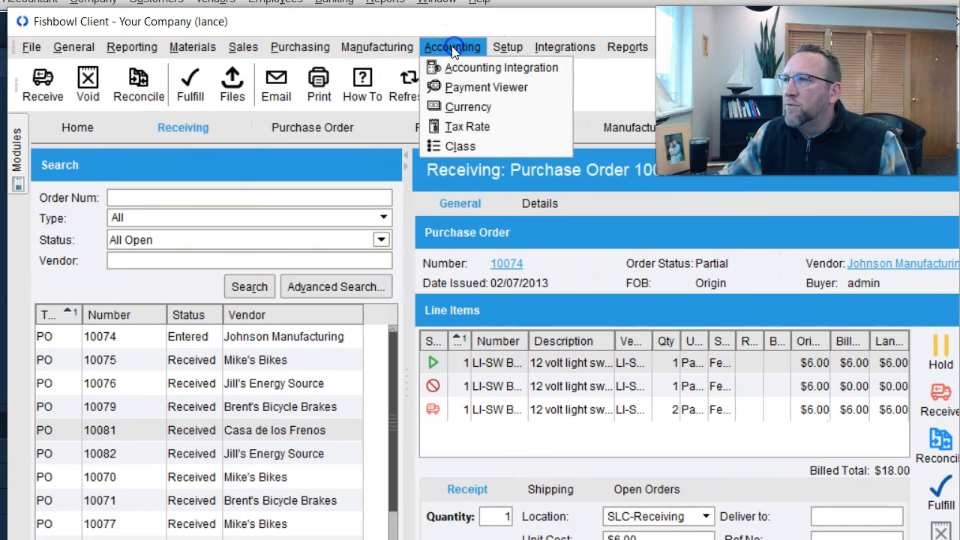
left_click(454, 65)
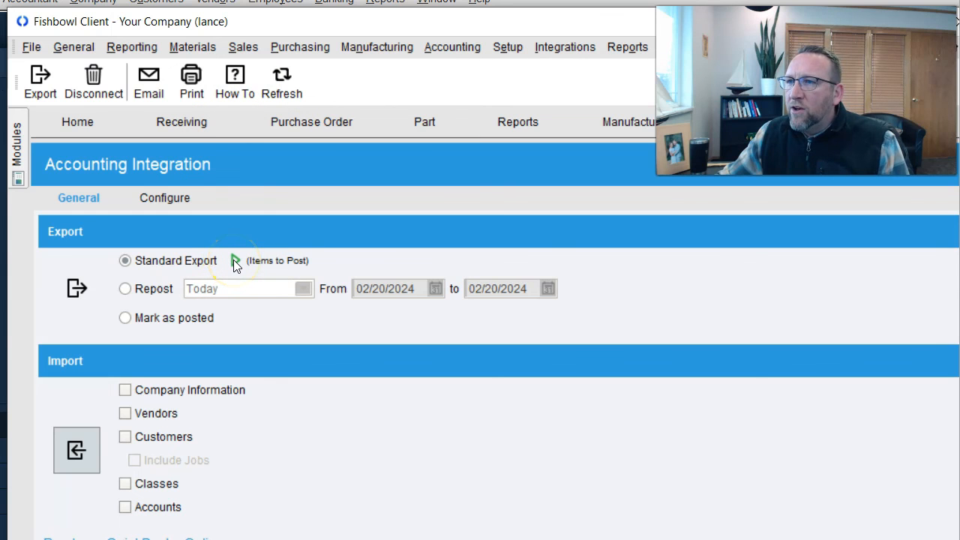
left_click(163, 198)
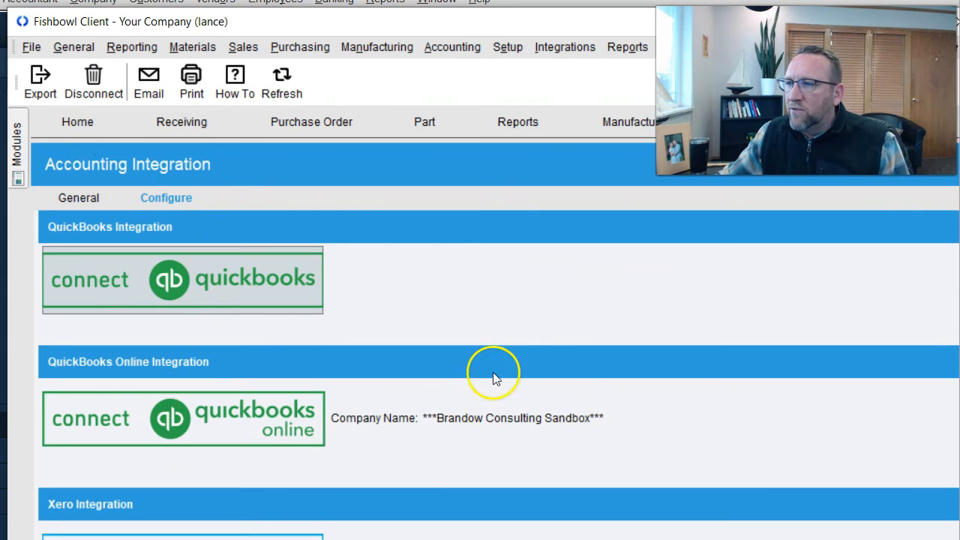
left_click(78, 198)
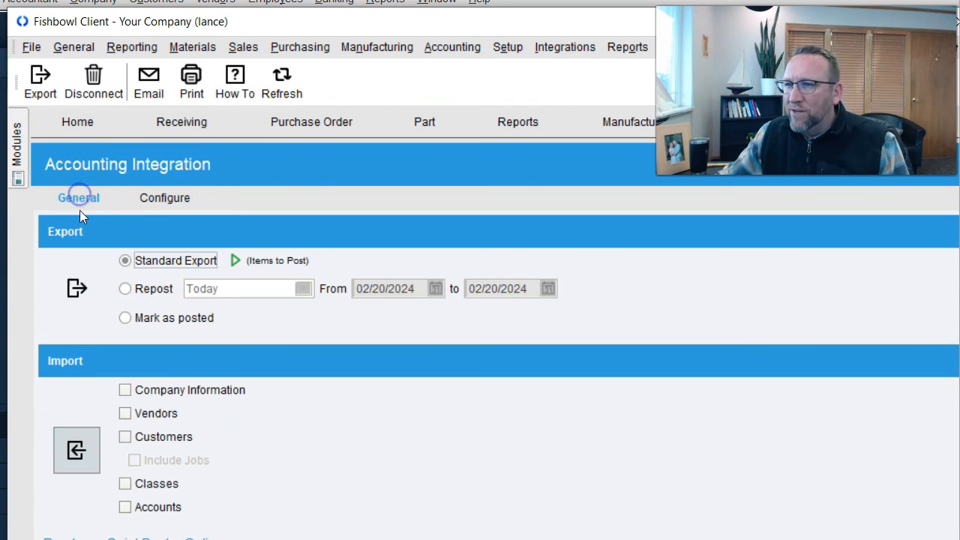
left_click(80, 290)
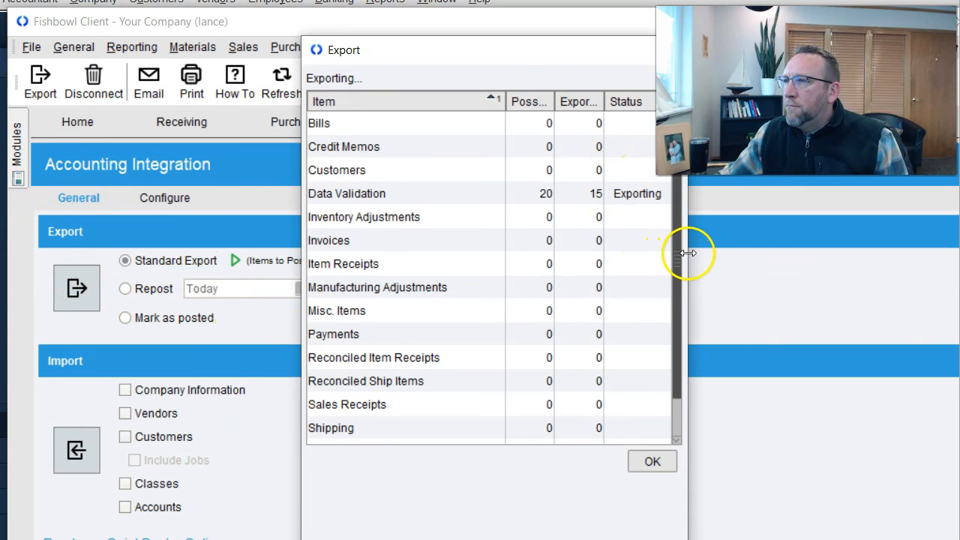
left_click_drag(688, 258, 781, 255)
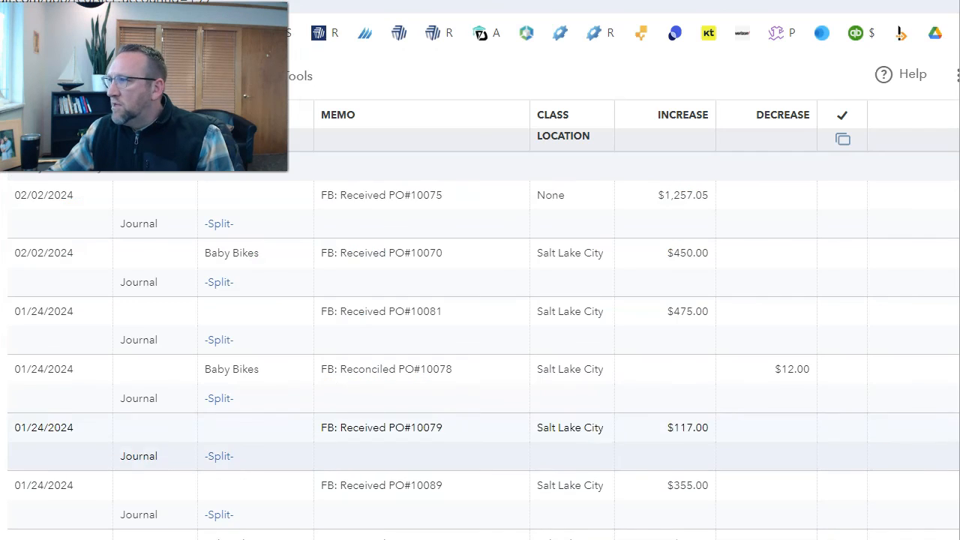
- Reload the Holding register and review the new 02/20/2024 FB: Received journal rows, including PO#10074
scroll(480, 323, "up", 2)
scroll(480, 322, "down", 1)
scroll(480, 323, "up", 1)
scroll(480, 322, "down", 2)
scroll(480, 323, "up", 2)
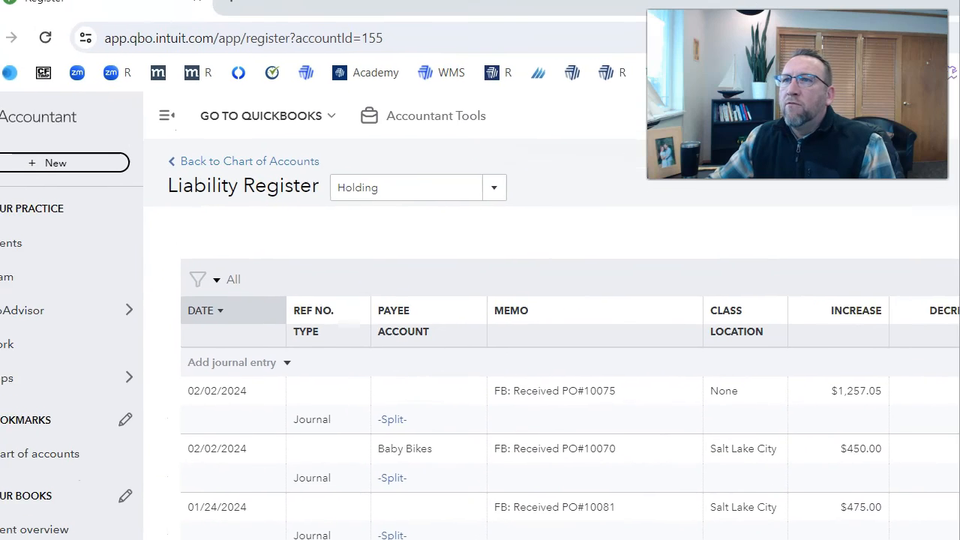
left_click(45, 38)
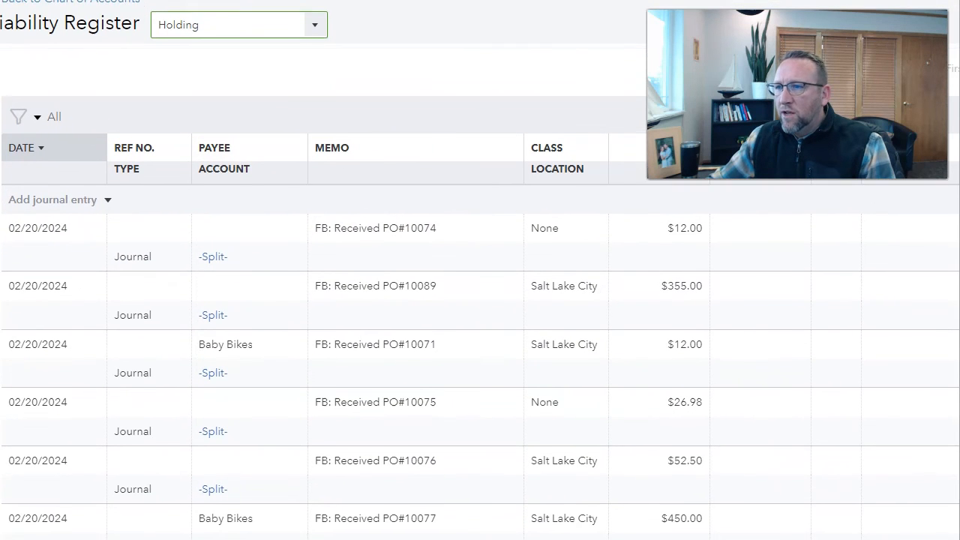
left_click(210, 74)
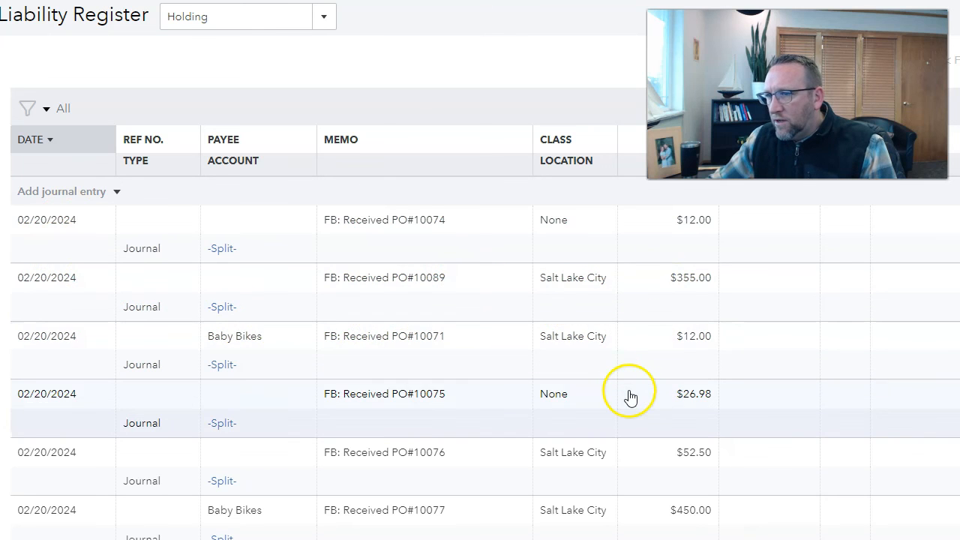
scroll(620, 388, "down", 5)
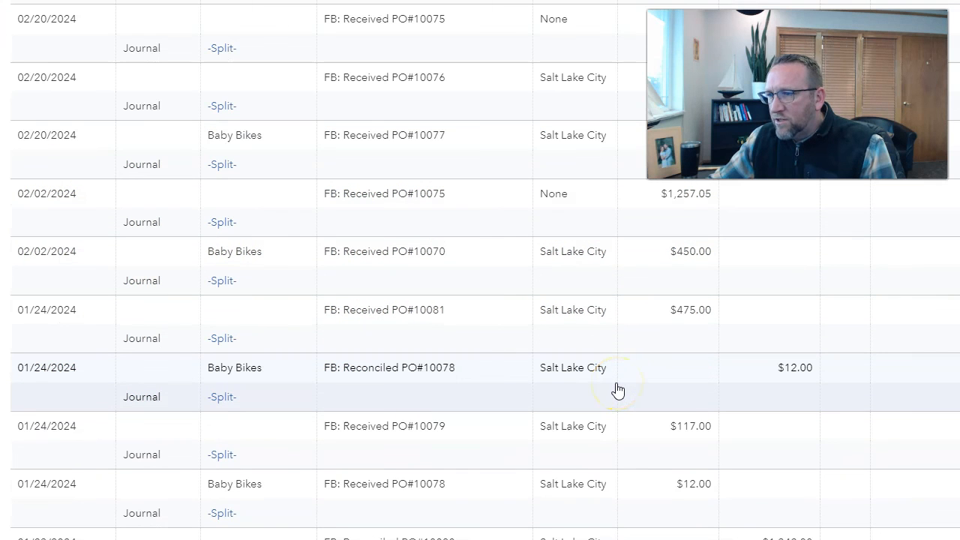